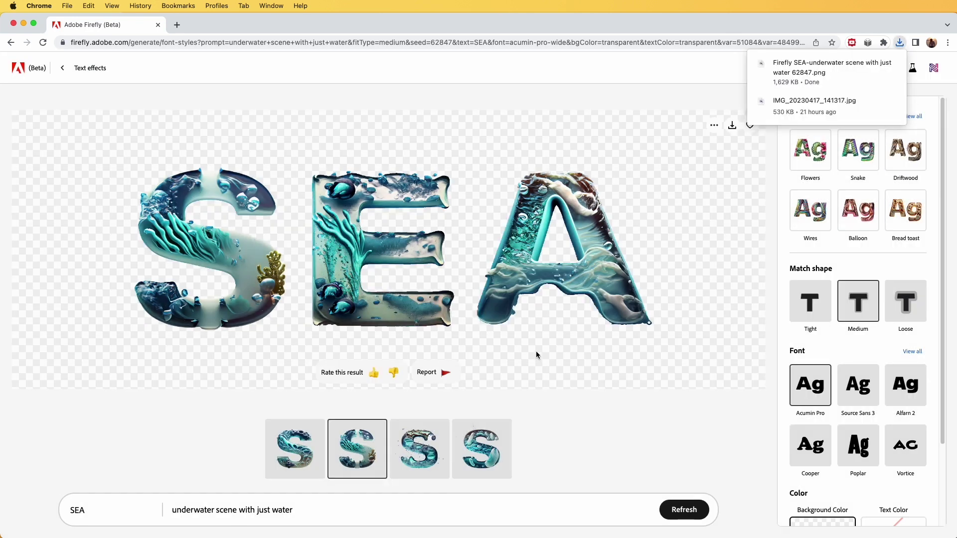
View the downloaded SEA underwater image in Preview, and open Firefly's Text to image generator.
{"action": "left_click", "coordinate": [831, 67]}
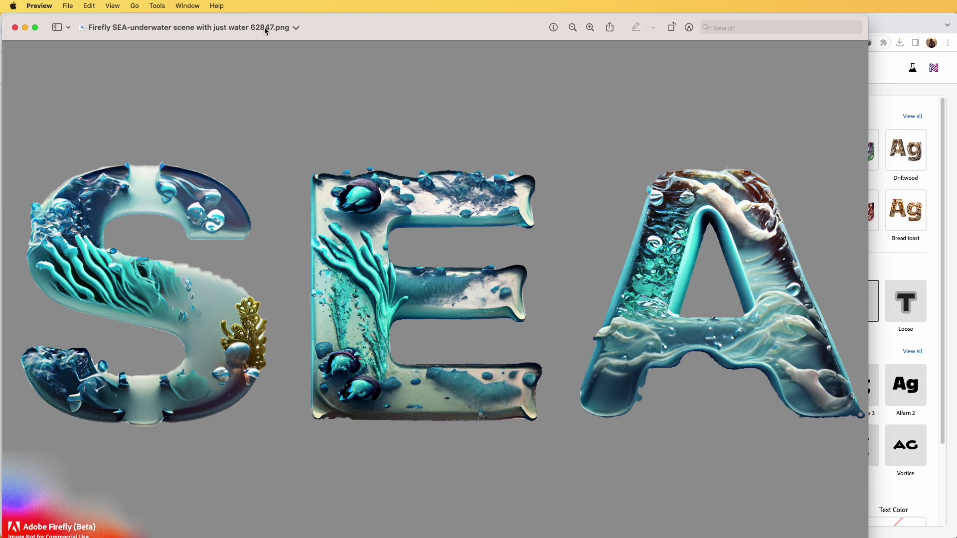
{"action": "key", "text": "super+w"}
{"action": "scroll", "coordinate": [322, 458], "scroll_direction": "down", "scroll_amount": 1}
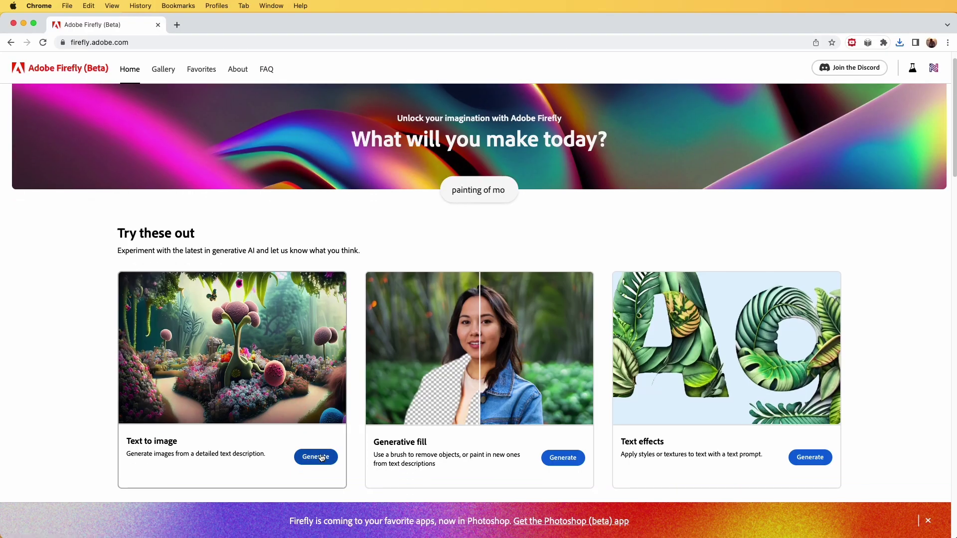
{"action": "left_click", "coordinate": [322, 458]}
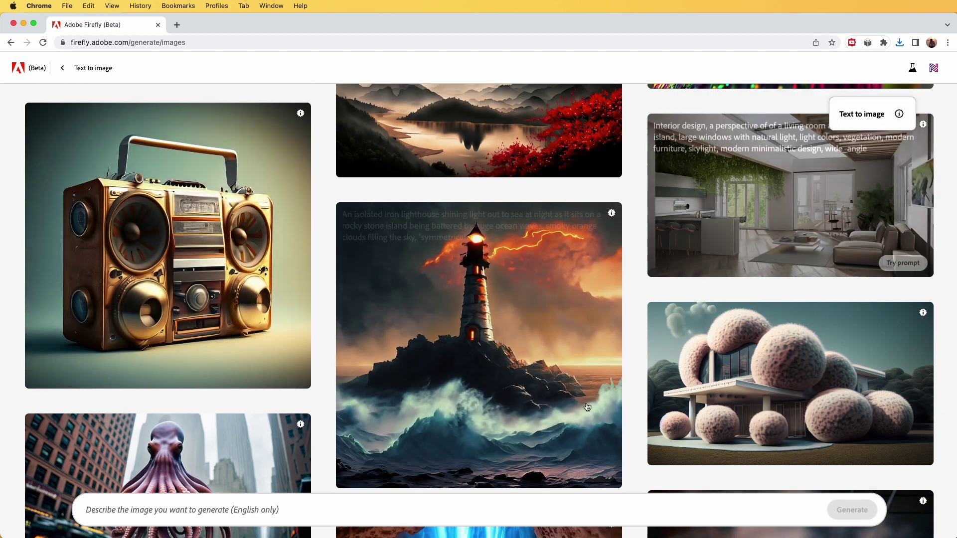
Generate images from the prompt "bubbles on a black background".
{"action": "type", "text": "bubbles on a black"}
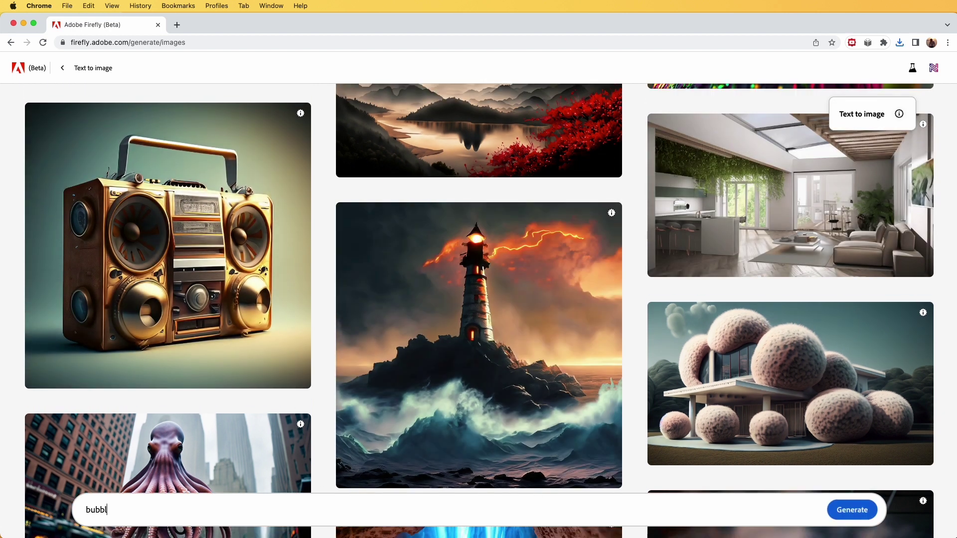
{"action": "type", "text": " background"}
{"action": "key", "text": "Return"}
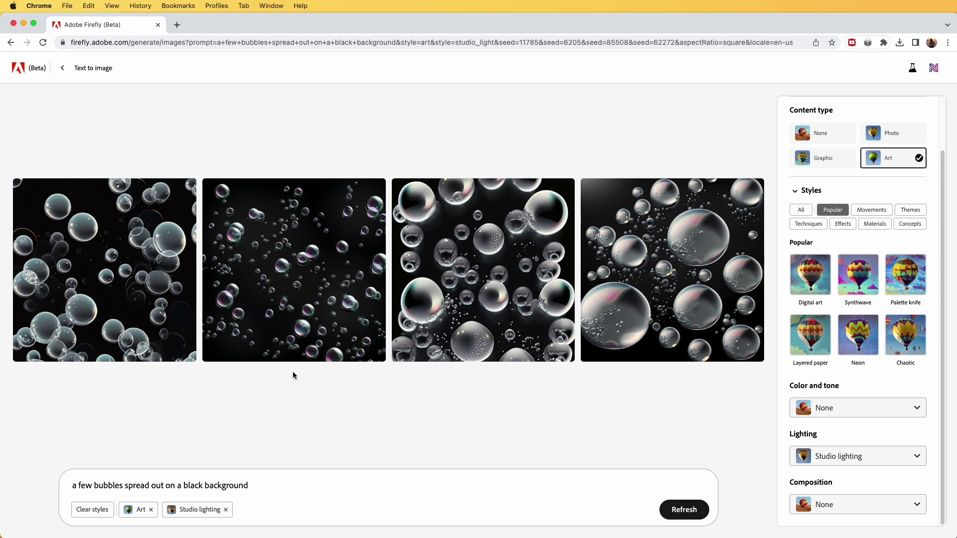
Remove an unwanted area from the second bubble image with Generative Fill and download the result.
{"action": "mouse_move", "coordinate": [331, 250]}
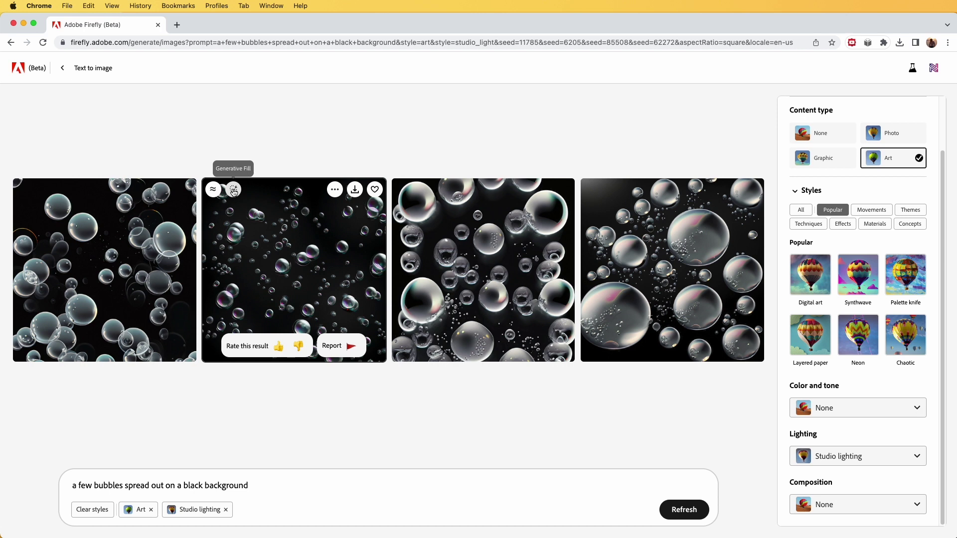
{"action": "left_click", "coordinate": [233, 192]}
{"action": "mouse_move", "coordinate": [365, 438]}
{"action": "left_mouse_down"}
{"action": "mouse_move", "coordinate": [333, 310]}
{"action": "mouse_move", "coordinate": [322, 178]}
{"action": "mouse_move", "coordinate": [520, 177]}
{"action": "mouse_move", "coordinate": [606, 188]}
{"action": "mouse_move", "coordinate": [624, 243]}
{"action": "mouse_move", "coordinate": [621, 393]}
{"action": "mouse_move", "coordinate": [590, 446]}
{"action": "mouse_move", "coordinate": [344, 451]}
{"action": "left_mouse_up"}
{"action": "left_click", "coordinate": [575, 493]}
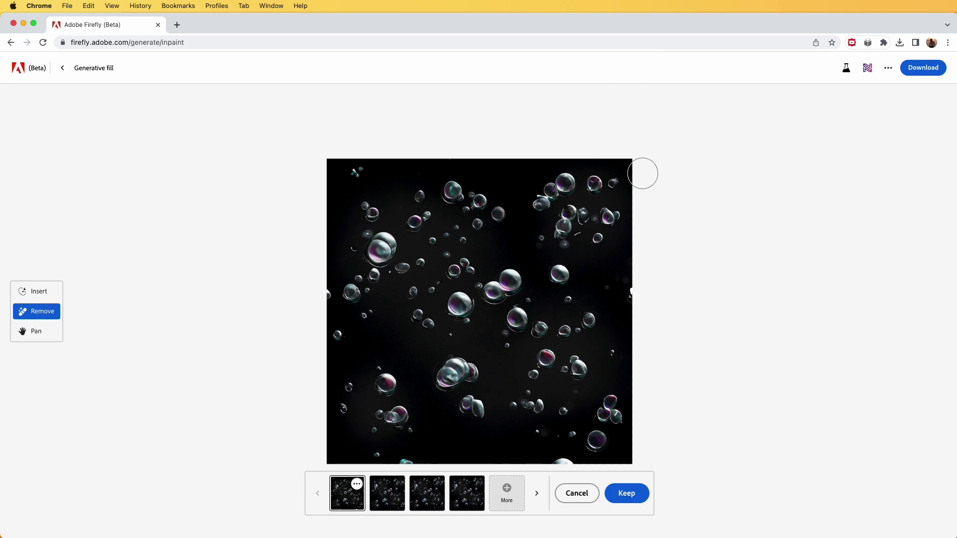
{"action": "left_click", "coordinate": [923, 67]}
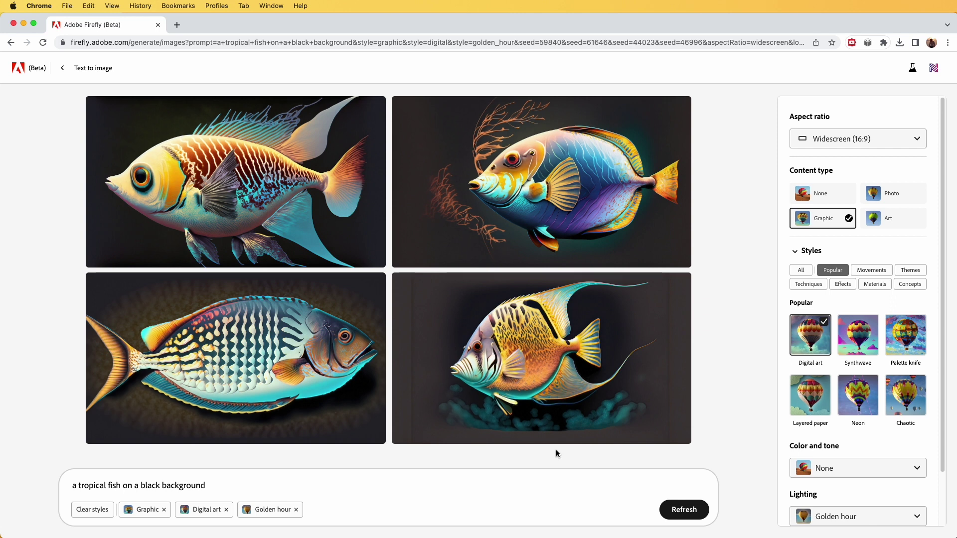
Download the first generated tropical fish image and look through the downloaded Firefly images in Finder's preview.
{"action": "left_click", "coordinate": [355, 108]}
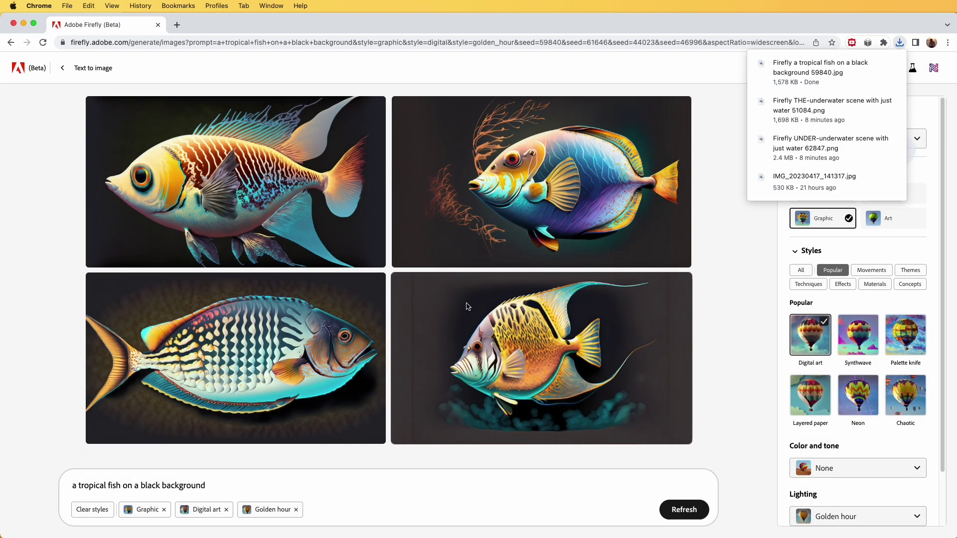
{"action": "left_click", "coordinate": [714, 120]}
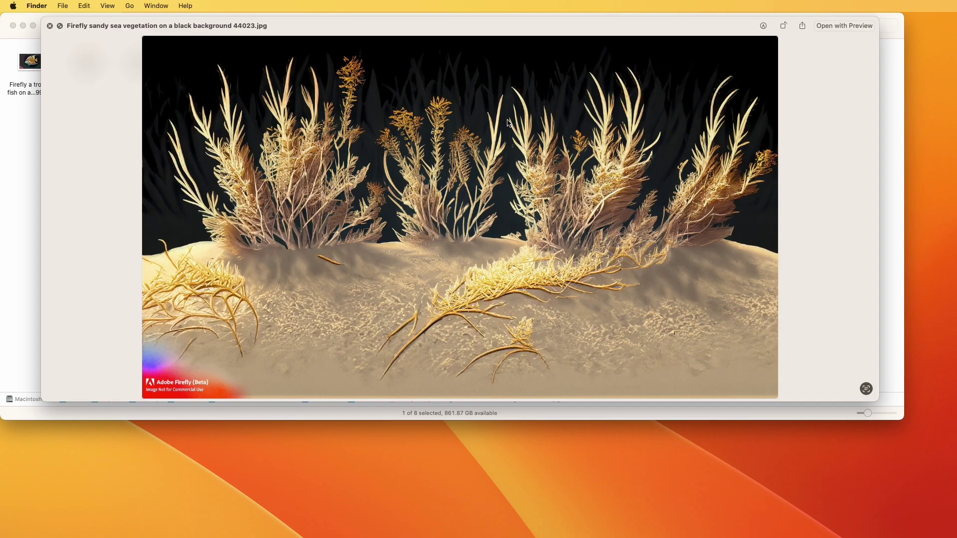
{"action": "key", "text": "Left"}
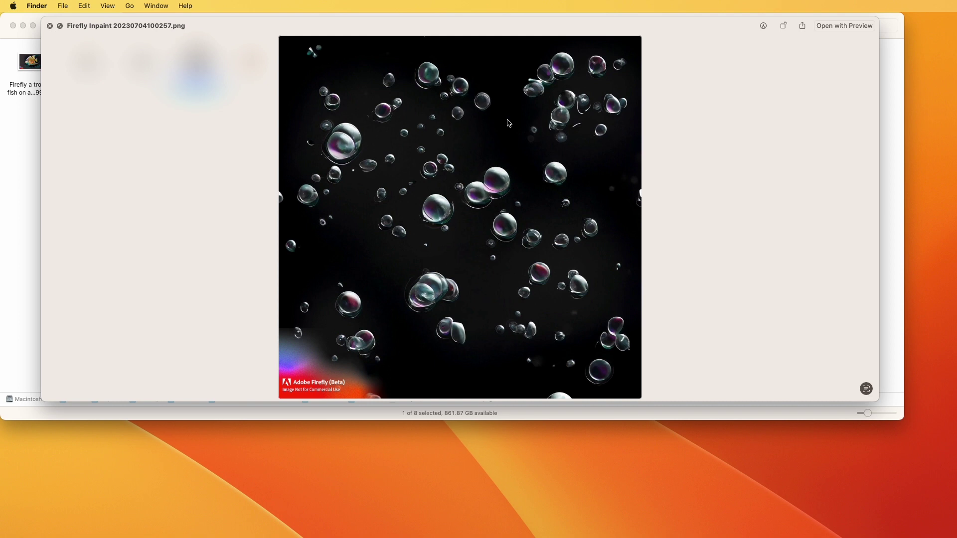
{"action": "key", "text": "Left"}
{"action": "key", "text": "Left"}
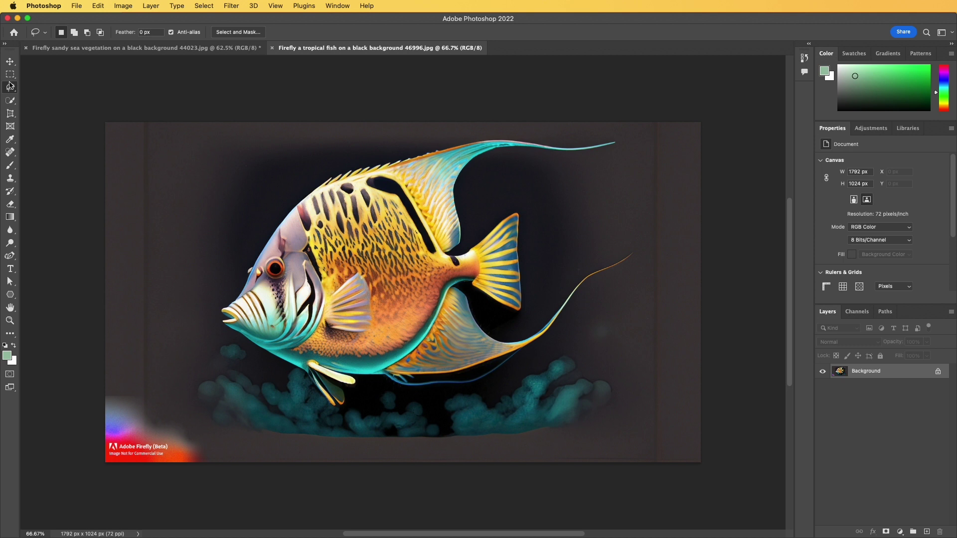
In Photoshop, outline the yellow tropical fish roughly with the Lasso tool and copy the selection to a new layer.
{"action": "mouse_move", "coordinate": [9, 86]}
{"action": "left_mouse_down"}
{"action": "mouse_move", "coordinate": [40, 96]}
{"action": "mouse_move", "coordinate": [40, 85]}
{"action": "left_mouse_up"}
{"action": "mouse_move", "coordinate": [177, 355]}
{"action": "left_mouse_down"}
{"action": "mouse_move", "coordinate": [245, 431]}
{"action": "mouse_move", "coordinate": [310, 439]}
{"action": "mouse_move", "coordinate": [546, 425]}
{"action": "mouse_move", "coordinate": [624, 330]}
{"action": "mouse_move", "coordinate": [654, 259]}
{"action": "left_mouse_up"}
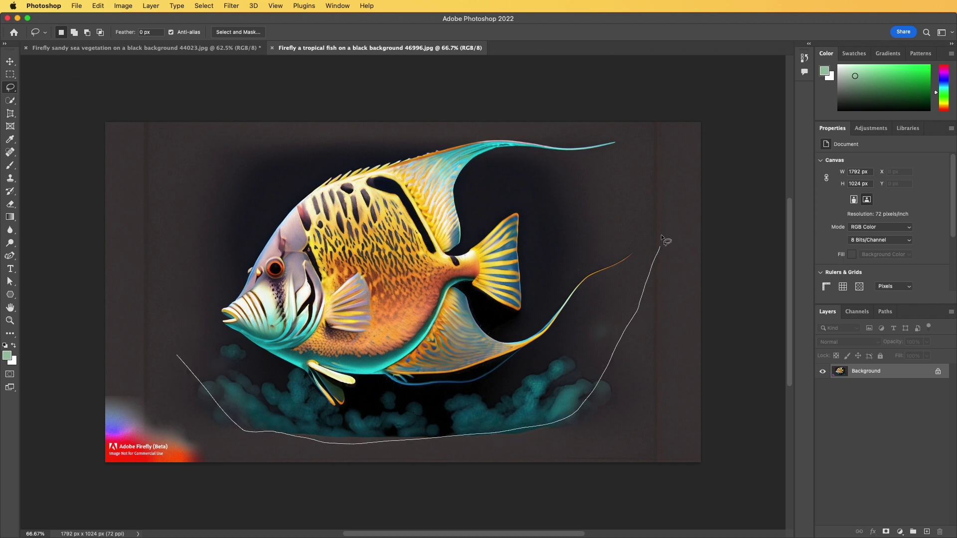
{"action": "mouse_move", "coordinate": [388, 133]}
{"action": "left_mouse_down"}
{"action": "mouse_move", "coordinate": [283, 166]}
{"action": "mouse_move", "coordinate": [173, 249]}
{"action": "mouse_move", "coordinate": [155, 325]}
{"action": "mouse_move", "coordinate": [178, 355]}
{"action": "left_mouse_up"}
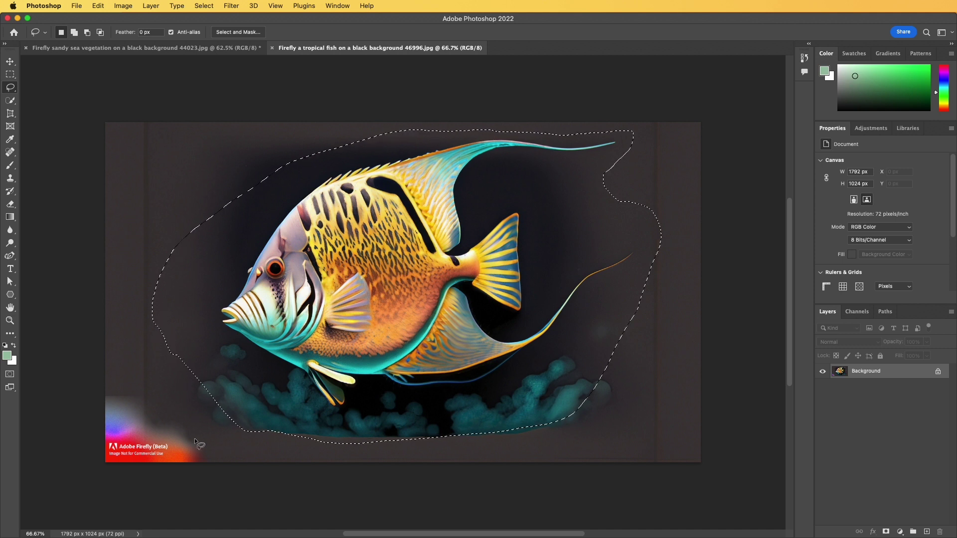
{"action": "right_click", "coordinate": [238, 379]}
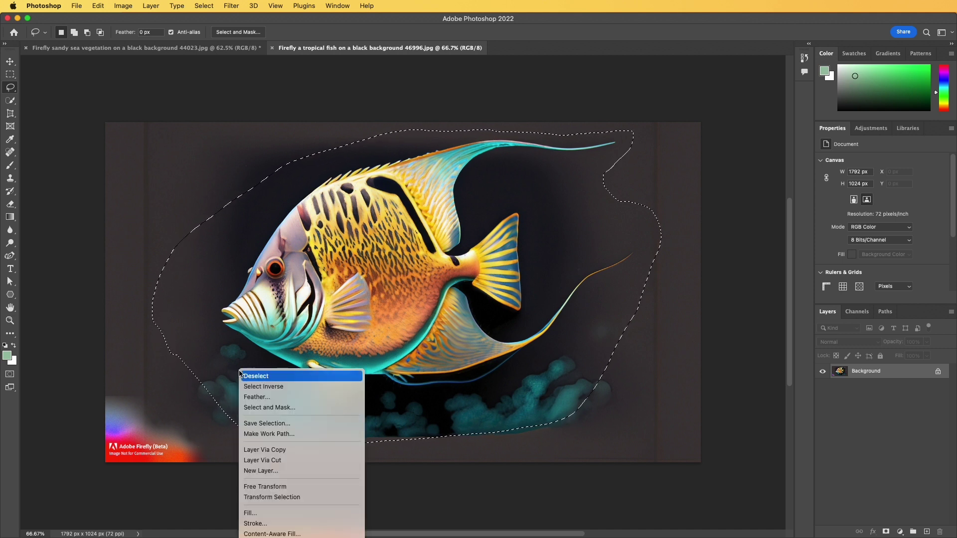
{"action": "left_click", "coordinate": [257, 451]}
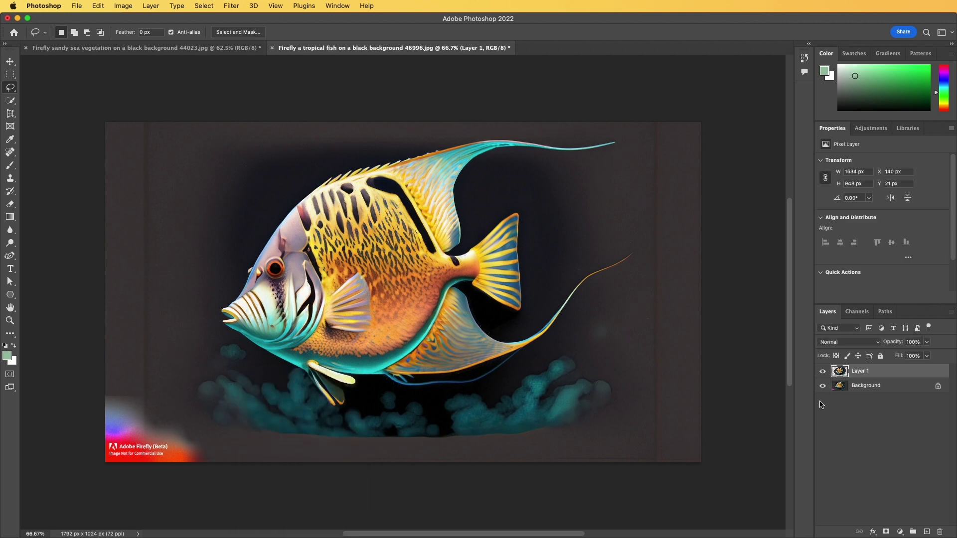
Delete the Background layer of the fish document.
{"action": "left_click", "coordinate": [855, 386]}
{"action": "left_click", "coordinate": [940, 531]}
{"action": "left_click", "coordinate": [853, 223]}
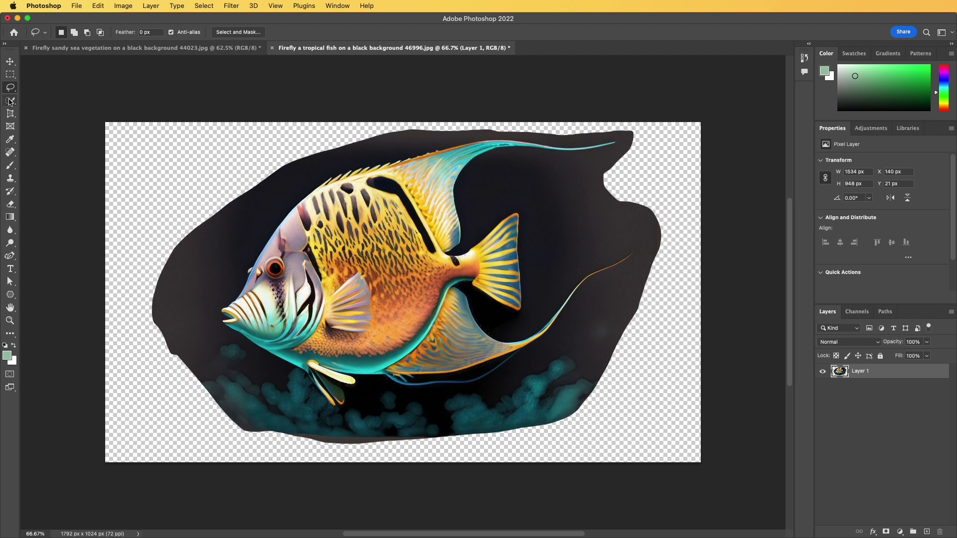
Select the whole fish, including its thin fins, with the Quick Selection tool, using a smaller brush for the fine details.
{"action": "mouse_move", "coordinate": [10, 101]}
{"action": "left_mouse_down"}
{"action": "mouse_move", "coordinate": [56, 99]}
{"action": "mouse_move", "coordinate": [60, 109]}
{"action": "left_mouse_up"}
{"action": "mouse_move", "coordinate": [323, 390]}
{"action": "left_mouse_down"}
{"action": "mouse_move", "coordinate": [336, 387]}
{"action": "mouse_move", "coordinate": [255, 321]}
{"action": "mouse_move", "coordinate": [231, 317]}
{"action": "mouse_move", "coordinate": [361, 189]}
{"action": "mouse_move", "coordinate": [426, 174]}
{"action": "mouse_move", "coordinate": [429, 215]}
{"action": "mouse_move", "coordinate": [294, 311]}
{"action": "mouse_move", "coordinate": [321, 255]}
{"action": "left_mouse_up"}
{"action": "mouse_move", "coordinate": [346, 295]}
{"action": "left_mouse_down"}
{"action": "mouse_move", "coordinate": [344, 355]}
{"action": "mouse_move", "coordinate": [430, 357]}
{"action": "mouse_move", "coordinate": [423, 375]}
{"action": "mouse_move", "coordinate": [482, 360]}
{"action": "mouse_move", "coordinate": [452, 316]}
{"action": "mouse_move", "coordinate": [444, 209]}
{"action": "mouse_move", "coordinate": [465, 265]}
{"action": "mouse_move", "coordinate": [496, 261]}
{"action": "mouse_move", "coordinate": [514, 337]}
{"action": "mouse_move", "coordinate": [542, 337]}
{"action": "mouse_move", "coordinate": [563, 306]}
{"action": "left_mouse_up"}
{"action": "key", "text": "bracketleft"}
{"action": "key", "text": "bracketleft"}
{"action": "key", "text": "bracketleft"}
{"action": "key", "text": "bracketleft"}
{"action": "key", "text": "bracketleft"}
{"action": "key", "text": "bracketleft"}
{"action": "scroll", "coordinate": [563, 307], "scroll_direction": "up", "scroll_amount": 2}
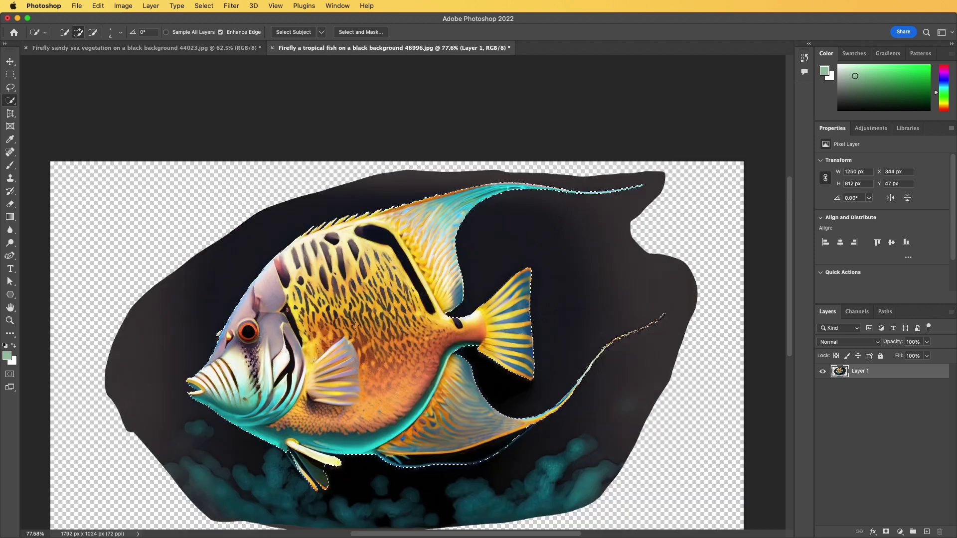
Copy the selected fish to a new layer and hide Layer 1.
{"action": "right_click", "coordinate": [398, 360]}
{"action": "left_click", "coordinate": [423, 440]}
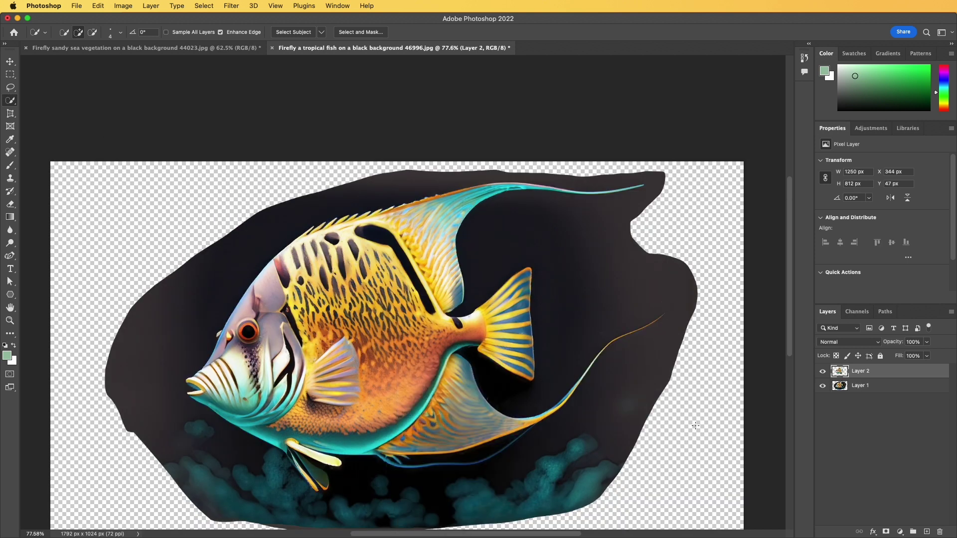
{"action": "left_click", "coordinate": [852, 392]}
{"action": "left_click", "coordinate": [823, 386]}
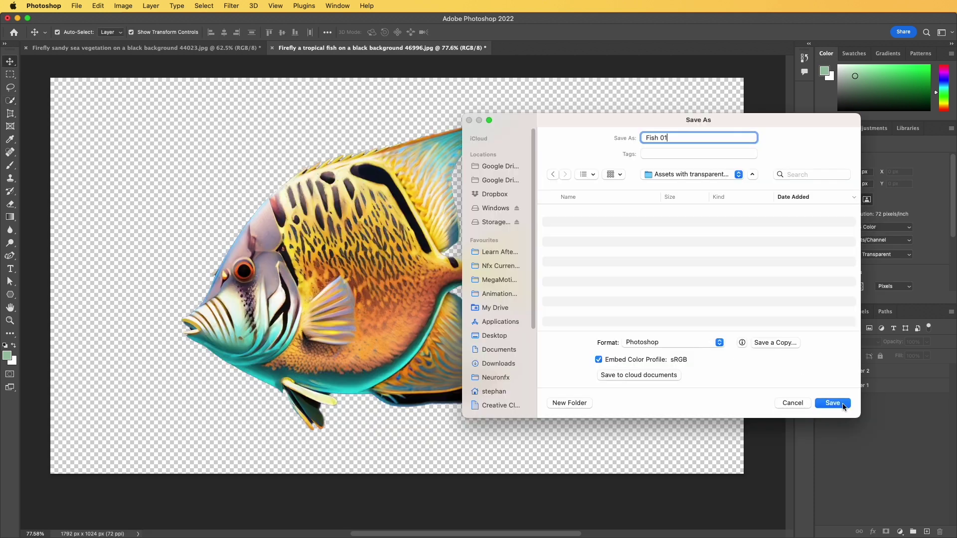
Save the cut-out as Fish 01 in Photoshop format with Maximize Compatibility.
{"action": "left_click", "coordinate": [836, 403]}
{"action": "left_click_drag", "start_coordinate": [818, 307], "coordinate": [572, 295]}
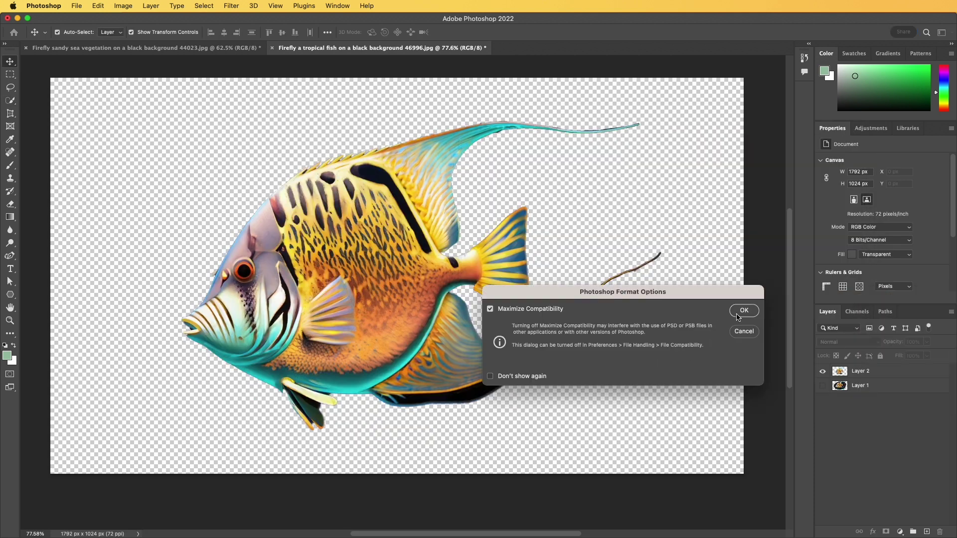
{"action": "left_click", "coordinate": [743, 309]}
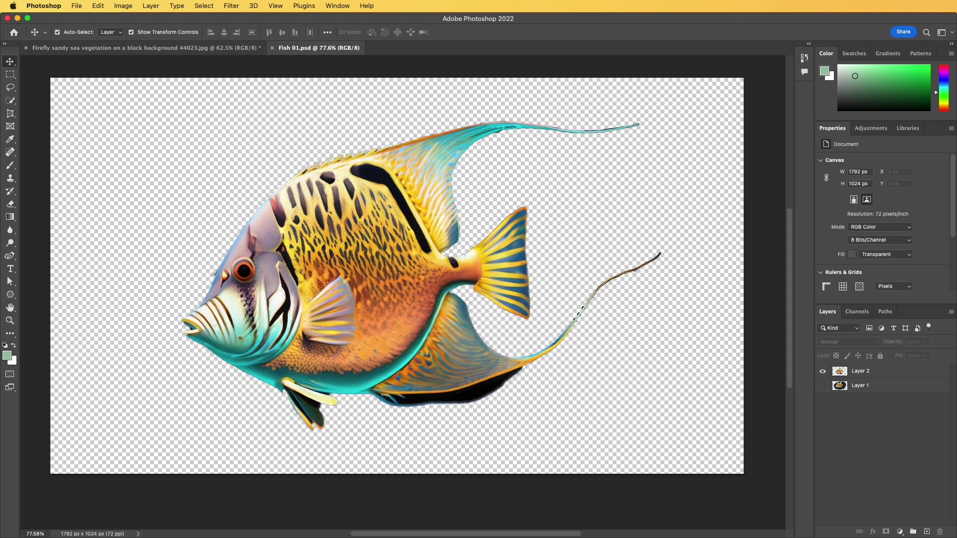
Open tropical fish image 59840, select the fish with the Quick Selection tool and copy it to a new layer.
{"action": "key", "text": "super+Tab"}
{"action": "double_click", "coordinate": [443, 277]}
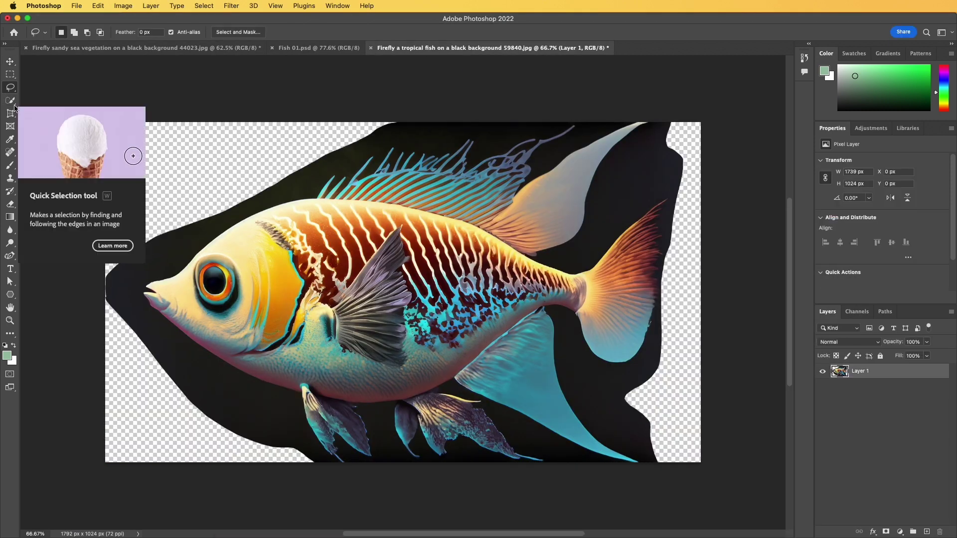
{"action": "left_click", "coordinate": [10, 101]}
{"action": "left_click", "coordinate": [120, 32]}
{"action": "mouse_move", "coordinate": [489, 349]}
{"action": "left_mouse_down"}
{"action": "mouse_move", "coordinate": [165, 304]}
{"action": "mouse_move", "coordinate": [573, 309]}
{"action": "mouse_move", "coordinate": [508, 171]}
{"action": "mouse_move", "coordinate": [574, 149]}
{"action": "left_mouse_up"}
{"action": "key", "text": "ctrl+j"}
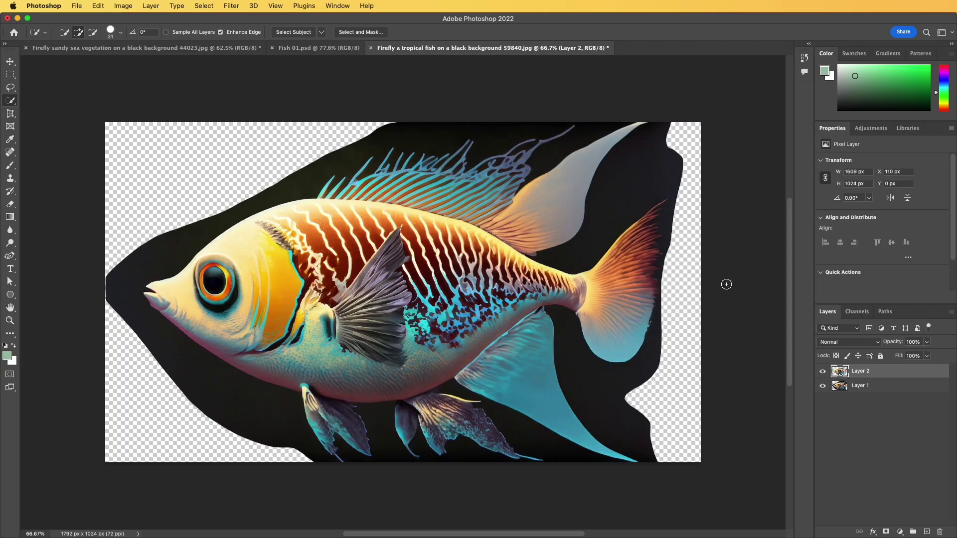
Save the second fish cut-out as Fish 02.
{"action": "mouse_move", "coordinate": [663, 204]}
{"action": "left_mouse_down"}
{"action": "mouse_move", "coordinate": [669, 329]}
{"action": "mouse_move", "coordinate": [665, 262]}
{"action": "left_mouse_up"}
{"action": "key", "text": "super+shift+s"}
{"action": "type", "text": "Fish 02"}
{"action": "key", "text": "Return"}
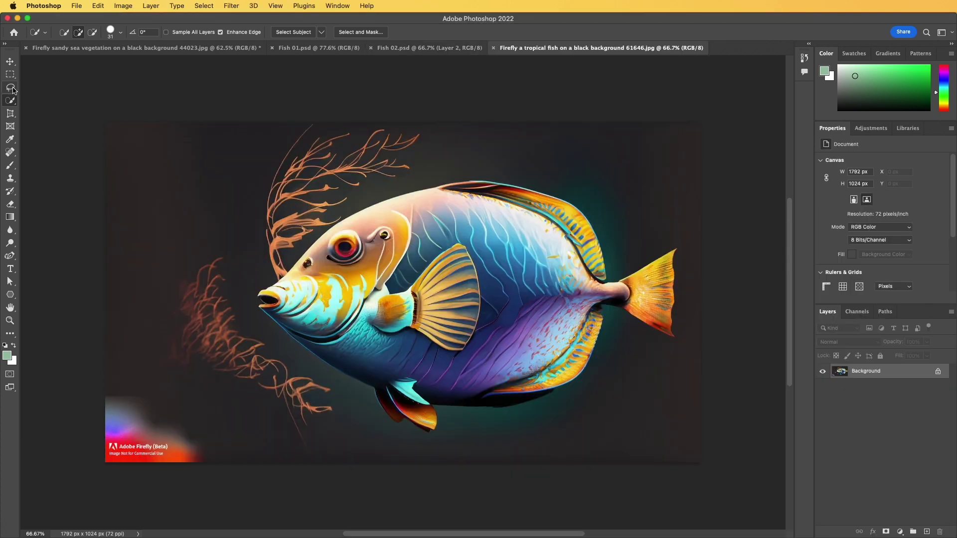
Roughly cut out the blue and purple fish with the Lasso, and copy its Quick Selection outline to a new layer.
{"action": "left_click", "coordinate": [10, 87]}
{"action": "left_click_drag", "start_coordinate": [299, 234], "coordinate": [536, 422]}
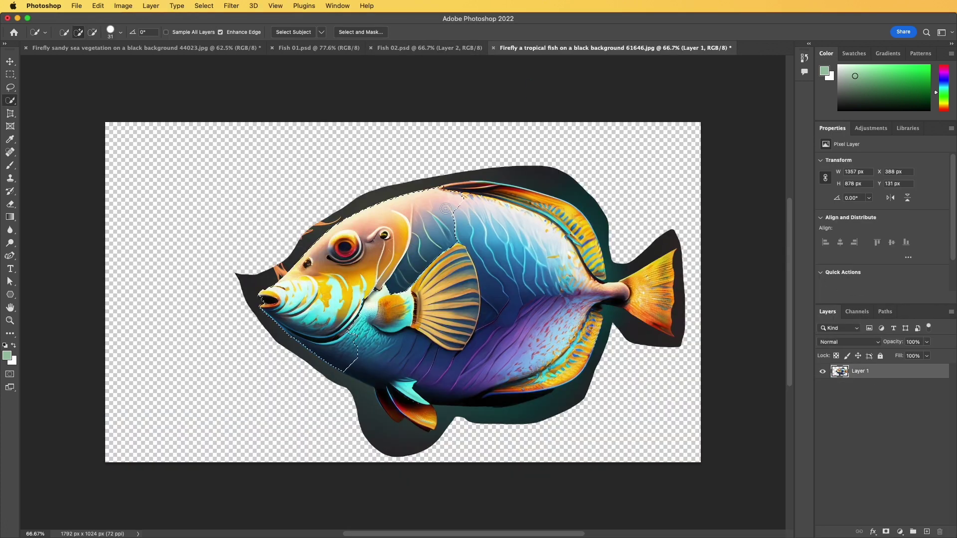
{"action": "left_click_drag", "start_coordinate": [349, 299], "coordinate": [657, 284]}
{"action": "key", "text": "super+j"}
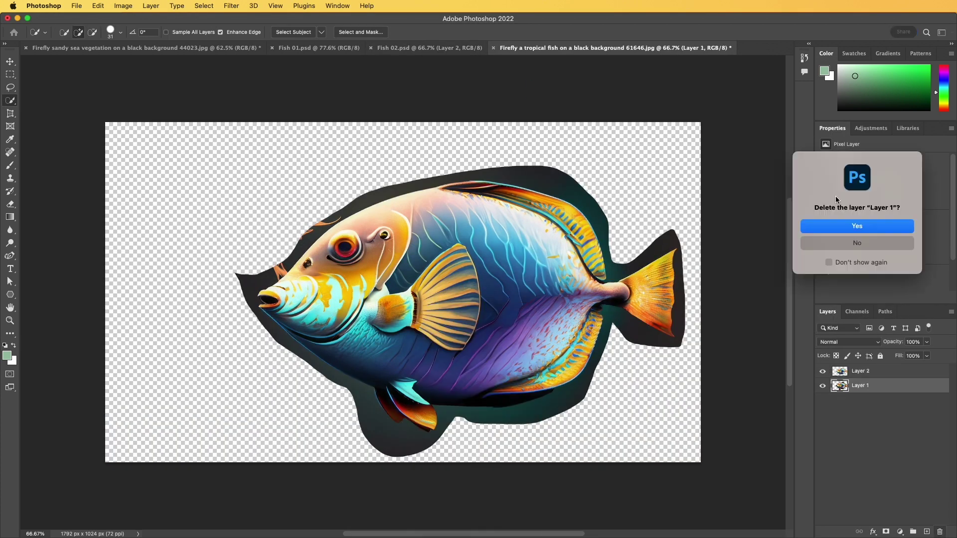
Remove Layer 1 from view and save the third fish cut-out as Fish 03.
{"action": "left_click", "coordinate": [823, 386]}
{"action": "left_click", "coordinate": [77, 5]}
{"action": "left_click", "coordinate": [110, 114]}
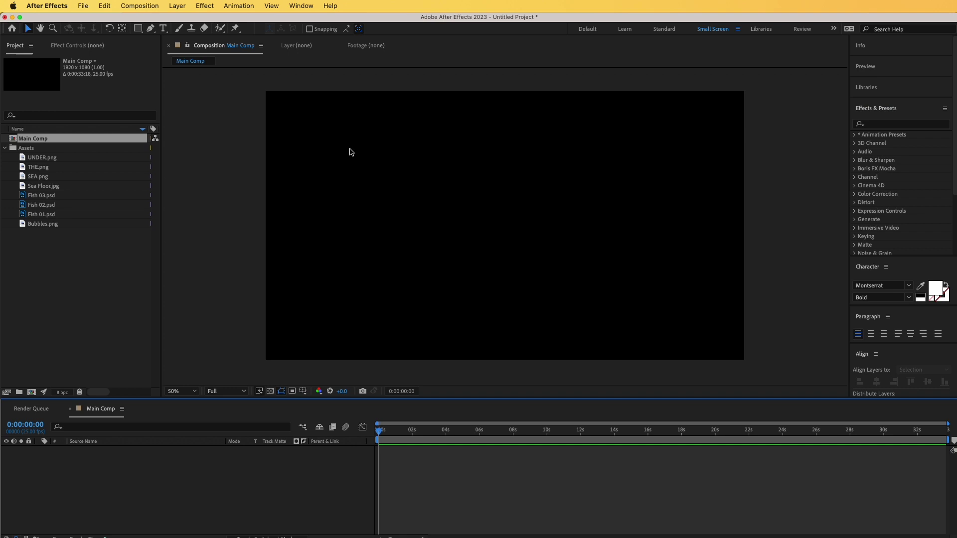
In After Effects, place SEA.png in Main Comp and draw a rectangular mask around the letter S.
{"action": "left_click", "coordinate": [36, 178]}
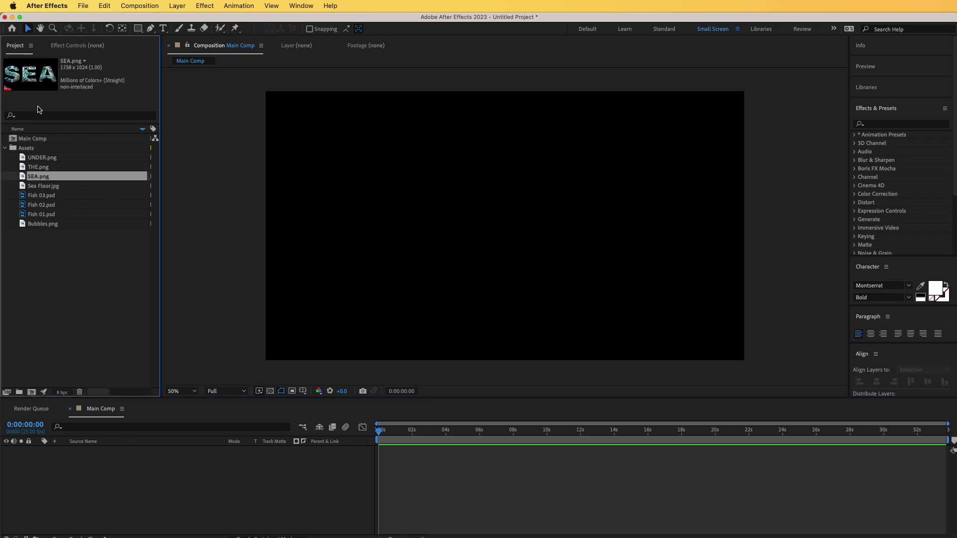
{"action": "left_click_drag", "start_coordinate": [28, 176], "coordinate": [499, 228]}
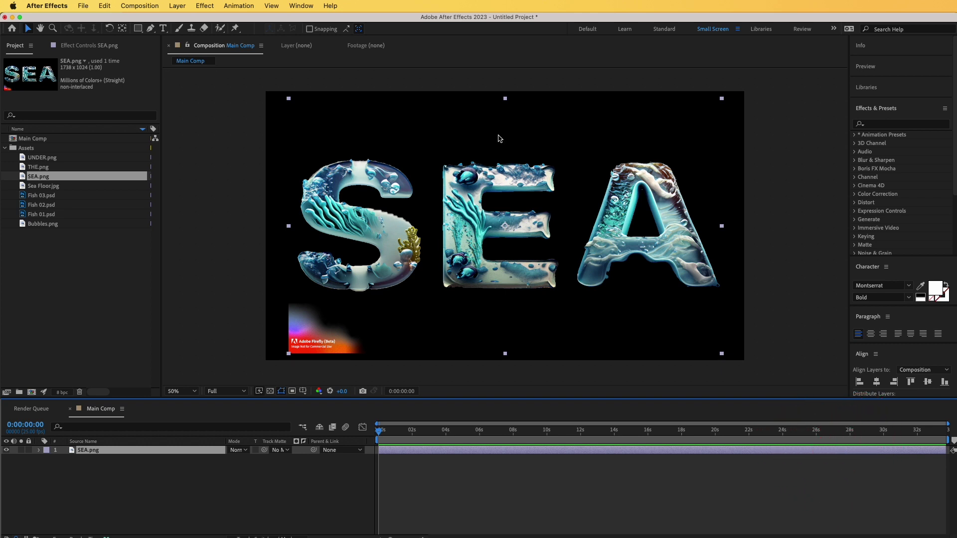
{"action": "left_click", "coordinate": [138, 29]}
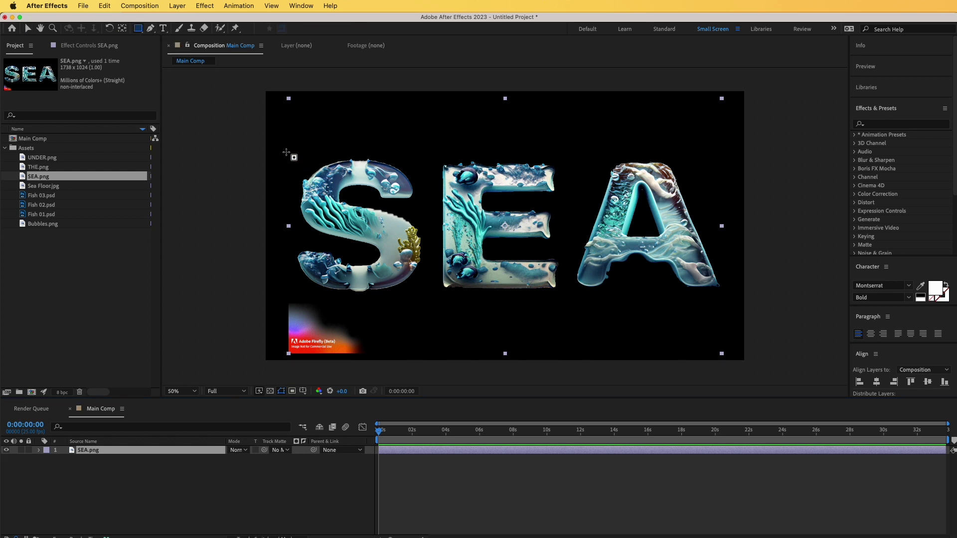
{"action": "left_click_drag", "start_coordinate": [284, 138], "coordinate": [427, 296]}
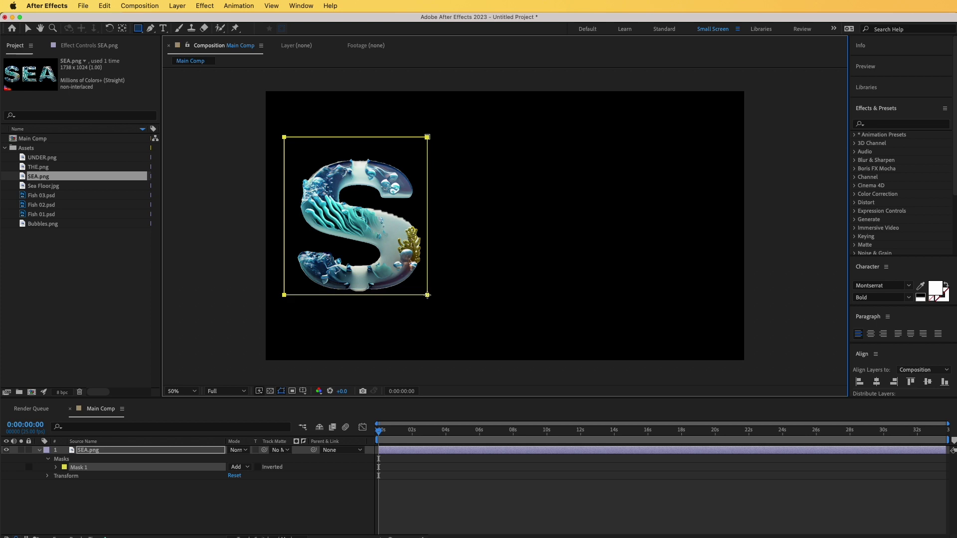
Duplicate the masked SEA.png layer and move the duplicate's mask over the letter E.
{"action": "left_click", "coordinate": [92, 450]}
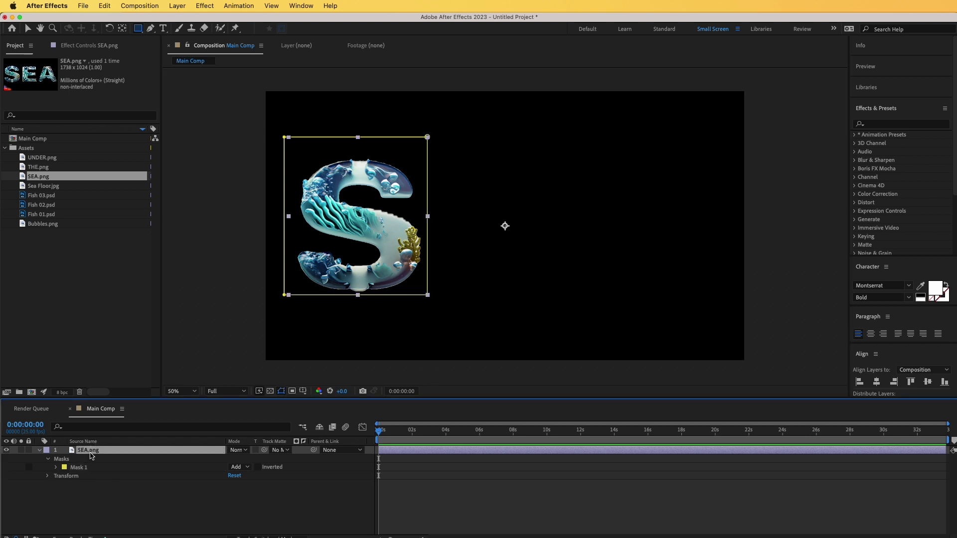
{"action": "key", "text": "super+d"}
{"action": "key", "text": "v"}
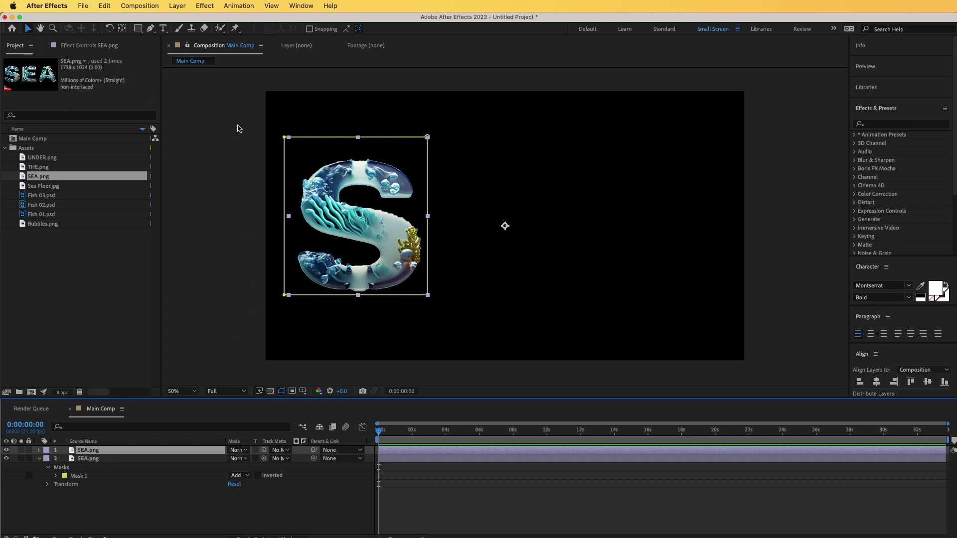
{"action": "left_click_drag", "start_coordinate": [349, 214], "coordinate": [495, 222]}
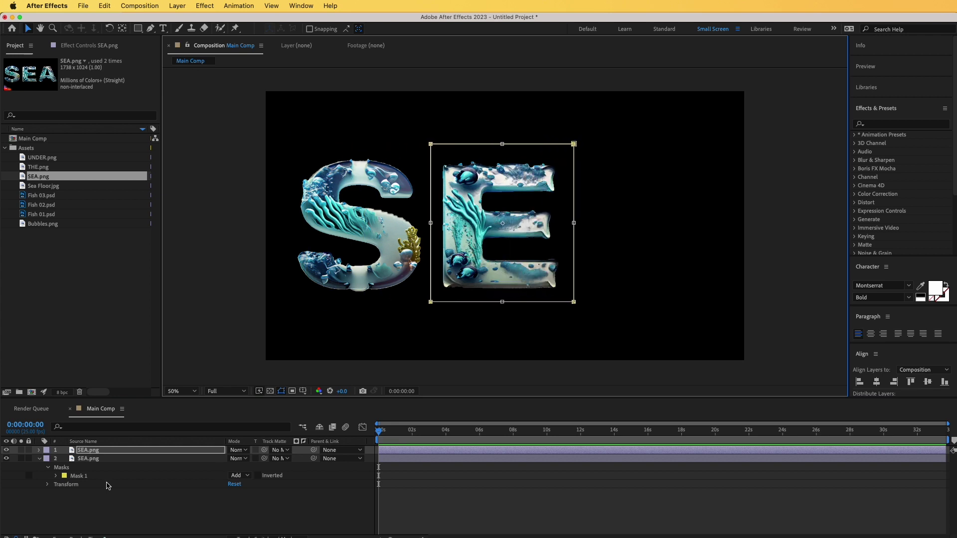
Duplicate the masked E layer and move the duplicate's mask over the letter A.
{"action": "left_click", "coordinate": [83, 451]}
{"action": "key", "text": "z"}
{"action": "key", "text": "ctrl+d"}
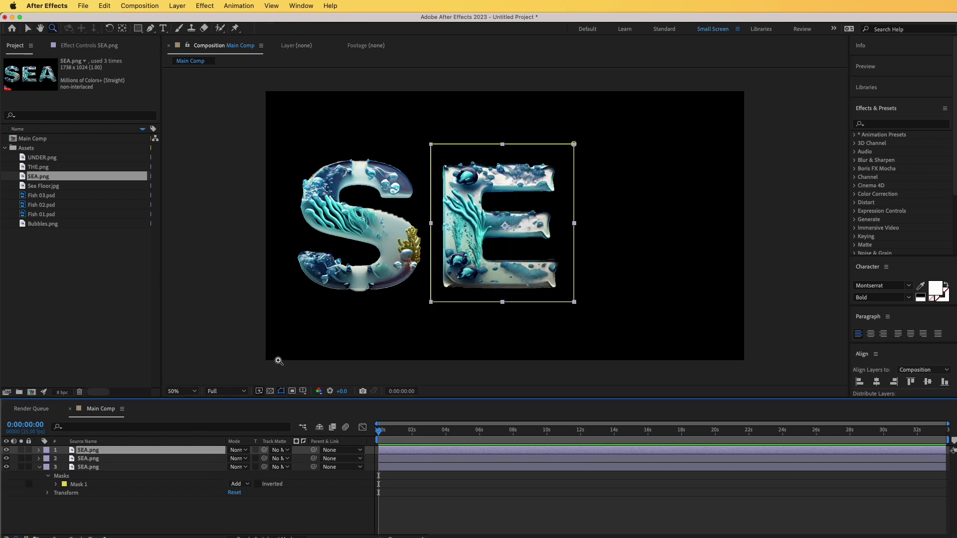
{"action": "key", "text": "v"}
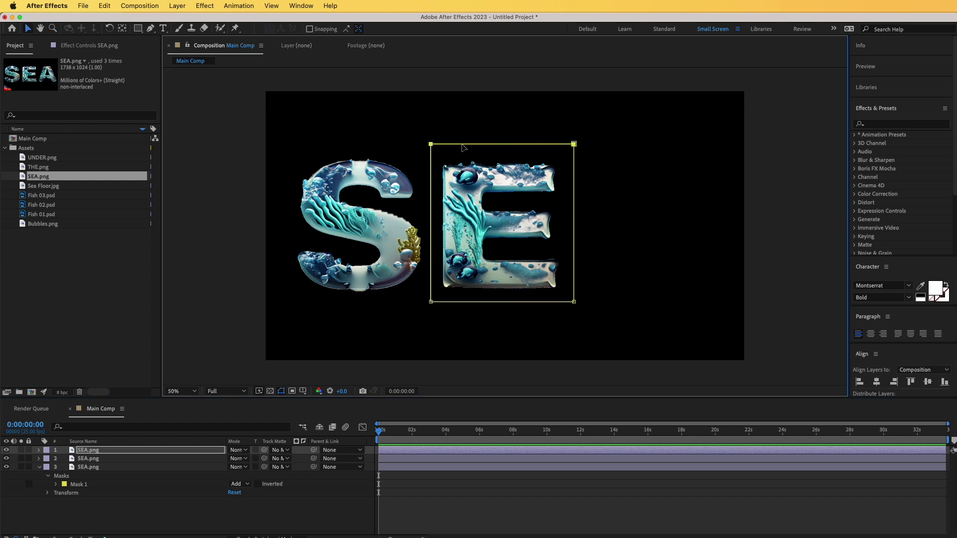
{"action": "left_click_drag", "start_coordinate": [473, 234], "coordinate": [615, 235]}
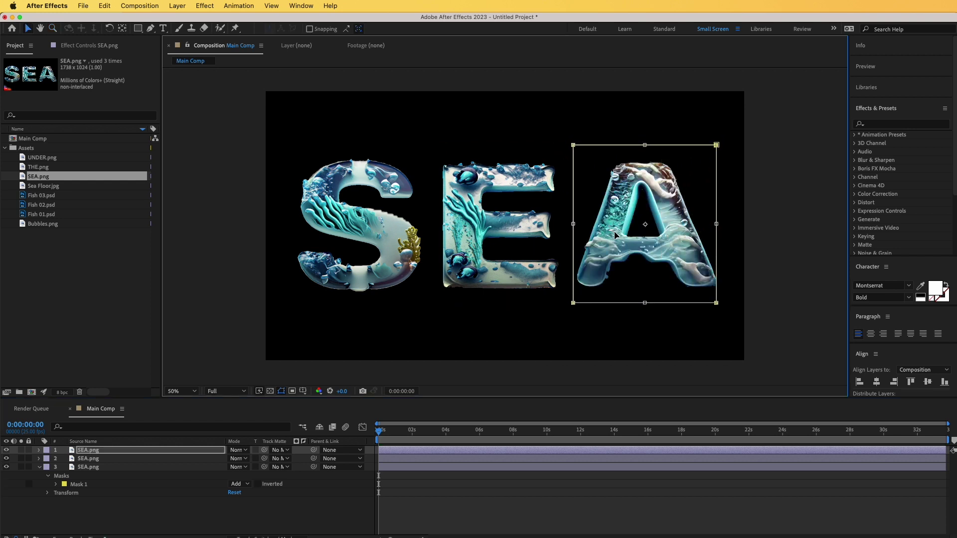
Rename the three masked SEA.png layers S, E and A to match the letters they show.
{"action": "left_click", "coordinate": [41, 467]}
{"action": "left_click", "coordinate": [85, 468]}
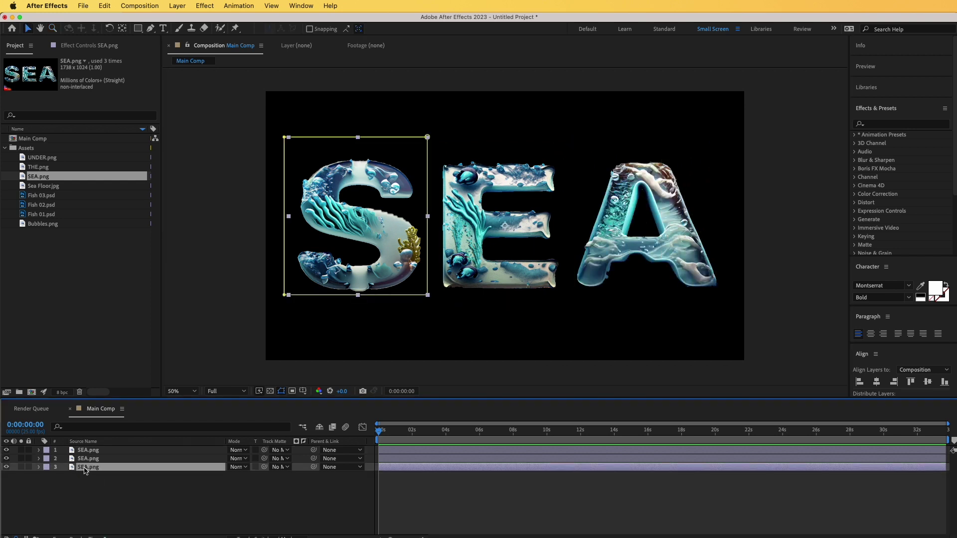
{"action": "key", "text": "Return"}
{"action": "type", "text": "S"}
{"action": "key", "text": "Return"}
{"action": "left_click", "coordinate": [85, 459]}
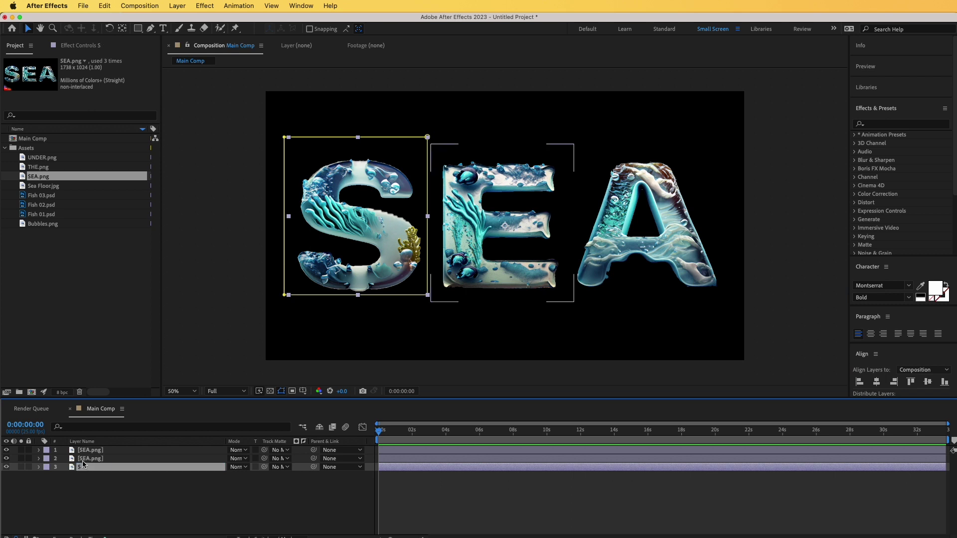
{"action": "key", "text": "Return"}
{"action": "key", "text": "Return"}
{"action": "key", "text": "ctrl+Up"}
{"action": "key", "text": "Return"}
{"action": "type", "text": "A"}
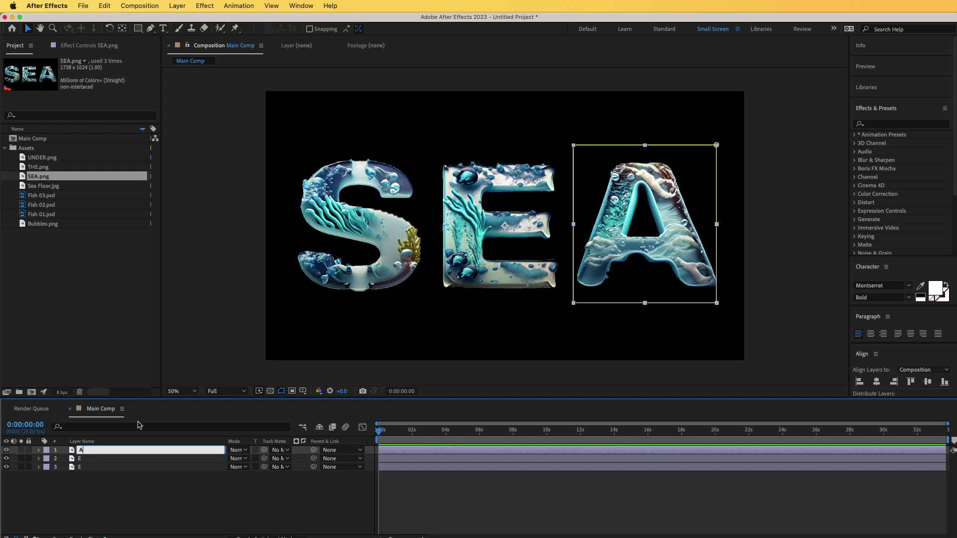
Pre-compose the S layer into a new composition named S, moving all attributes into it.
{"action": "right_click", "coordinate": [95, 465]}
{"action": "right_click", "coordinate": [89, 467]}
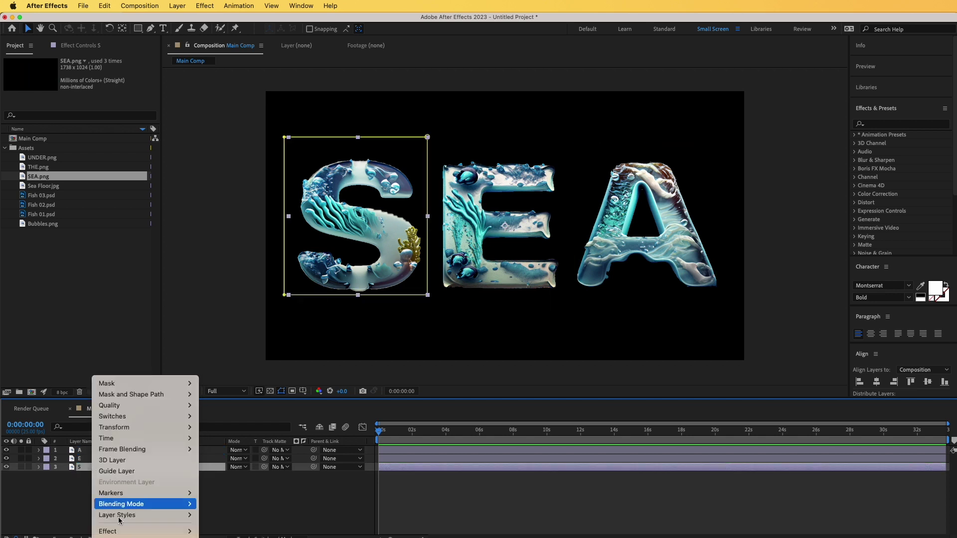
{"action": "key", "text": "super+shift+c"}
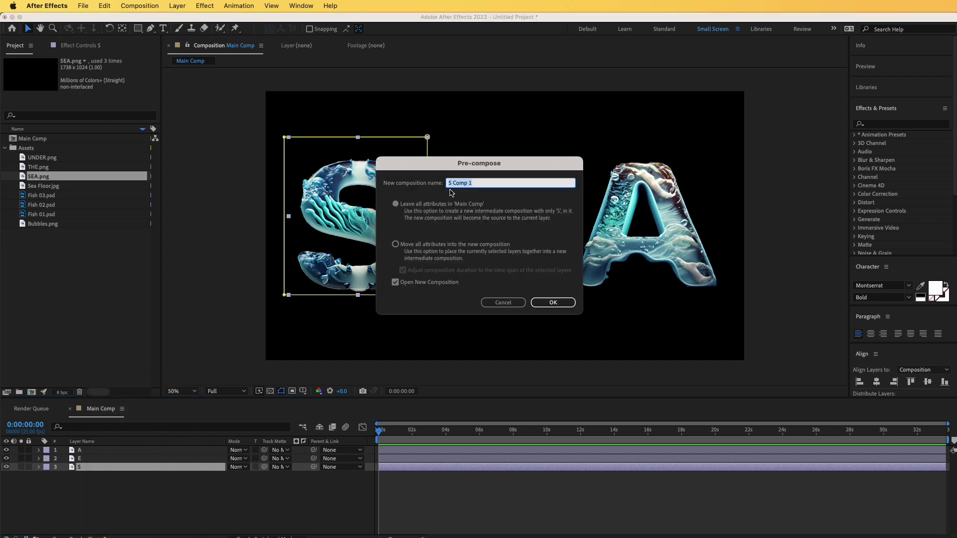
{"action": "type", "text": "S"}
{"action": "left_click", "coordinate": [427, 245]}
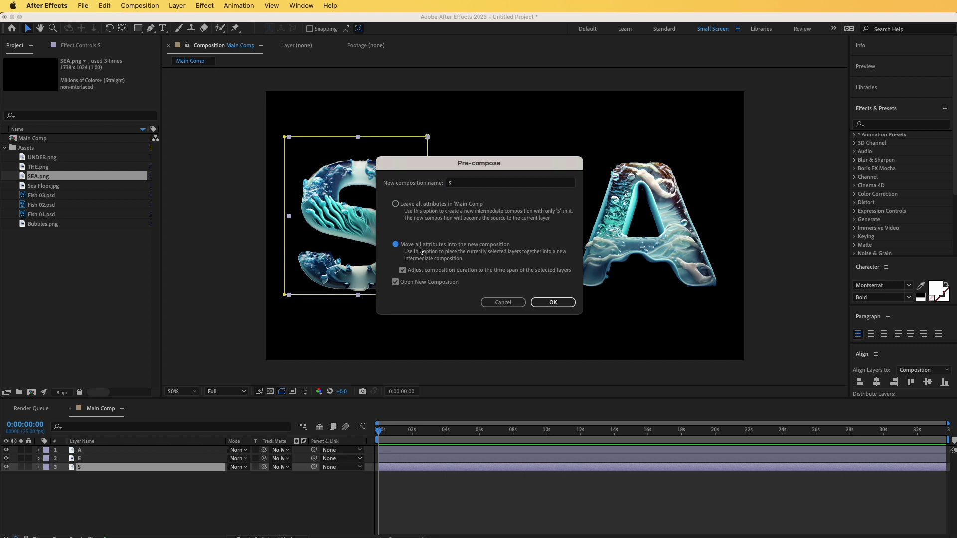
{"action": "left_click", "coordinate": [555, 304]}
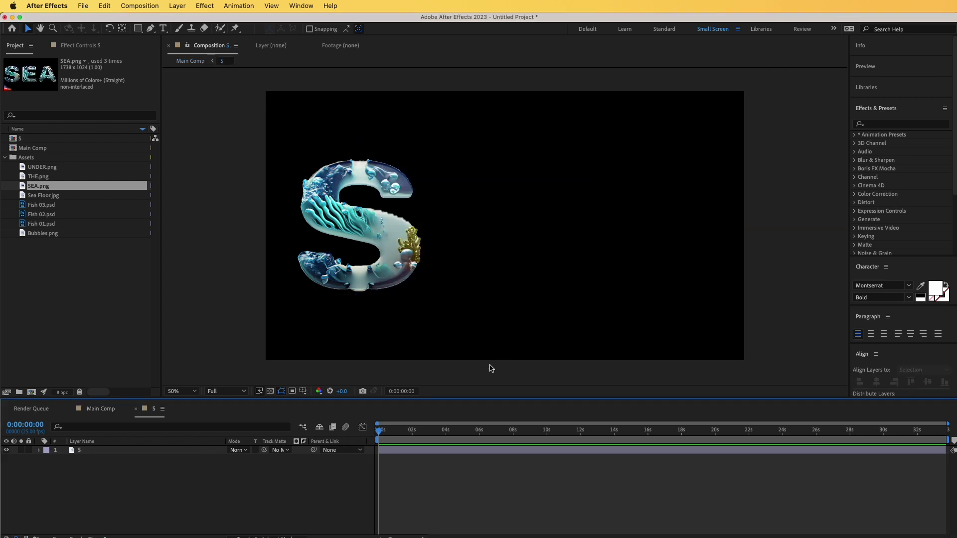
Centre the letter S horizontally and vertically in its composition.
{"action": "left_click", "coordinate": [385, 241]}
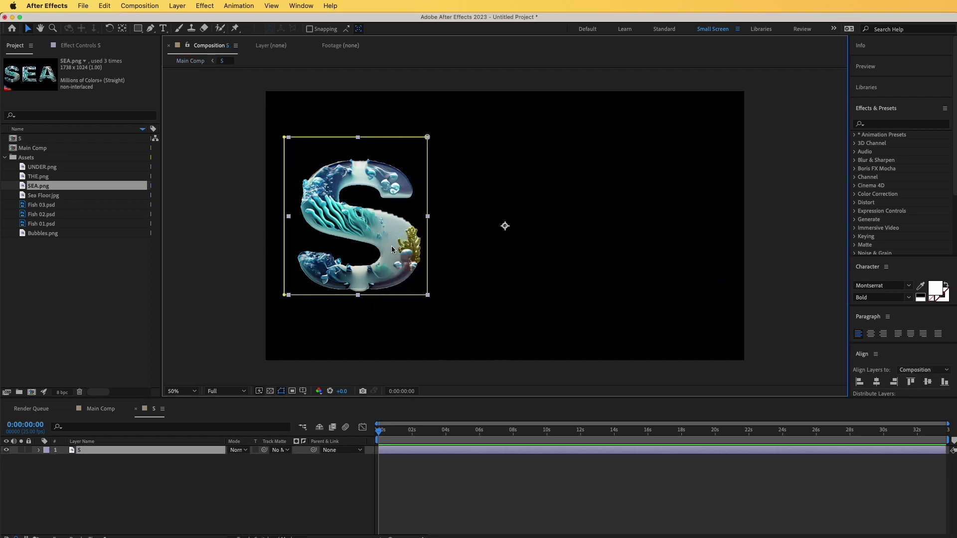
{"action": "left_click", "coordinate": [876, 382]}
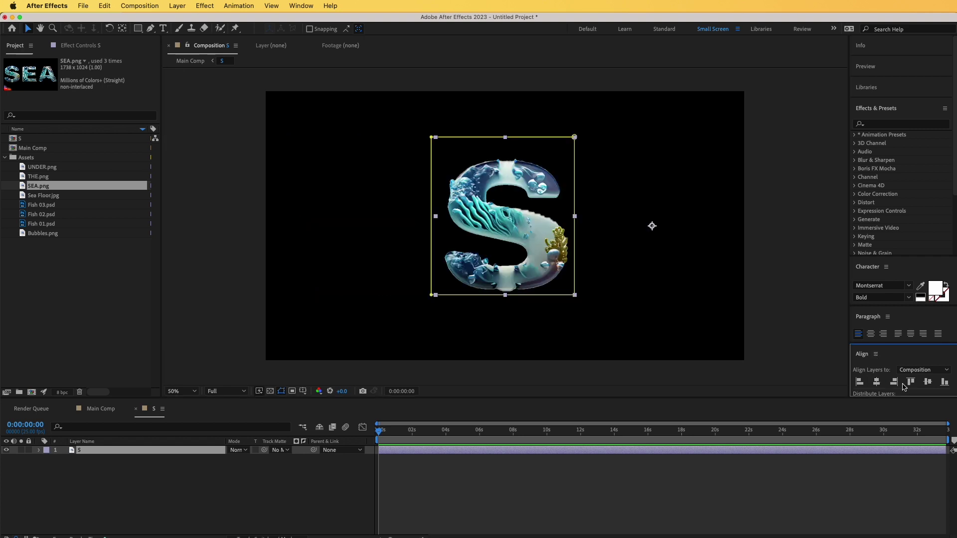
{"action": "left_click", "coordinate": [927, 382]}
Resize the S composition to 600 px wide and 600 px high.
{"action": "left_click", "coordinate": [145, 5]}
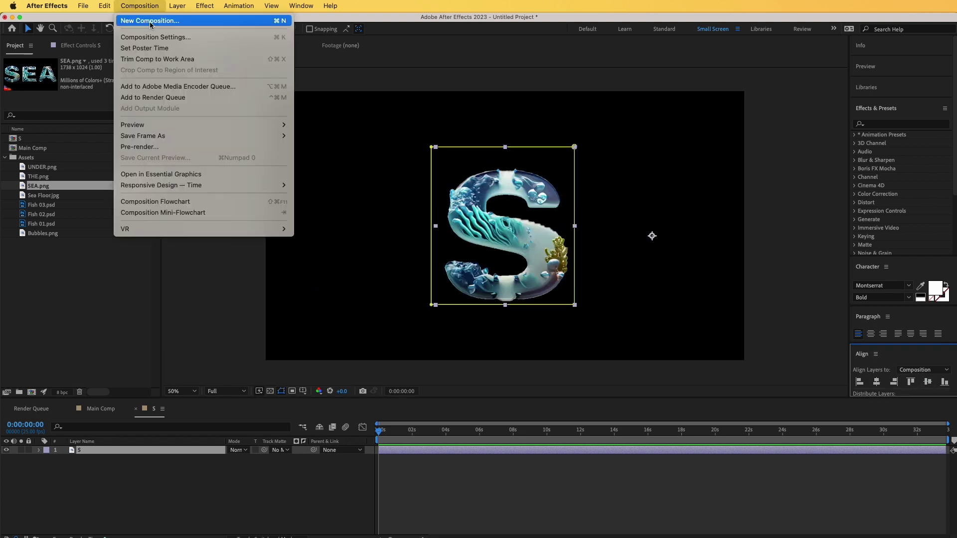
{"action": "left_click", "coordinate": [167, 41]}
{"action": "left_click_drag", "start_coordinate": [372, 173], "coordinate": [137, 100]}
{"action": "left_click_drag", "start_coordinate": [145, 169], "coordinate": [60, 171]}
{"action": "left_click_drag", "start_coordinate": [143, 169], "coordinate": [206, 220]}
{"action": "type", "text": "600"}
{"action": "left_click", "coordinate": [144, 170]}
{"action": "type", "text": "600"}
{"action": "key", "text": "Return"}
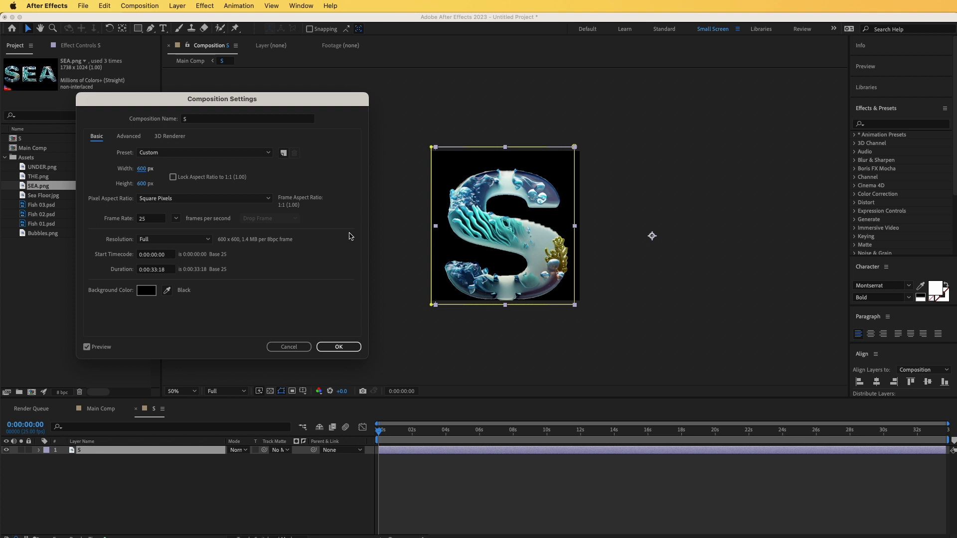
{"action": "left_click", "coordinate": [338, 346]}
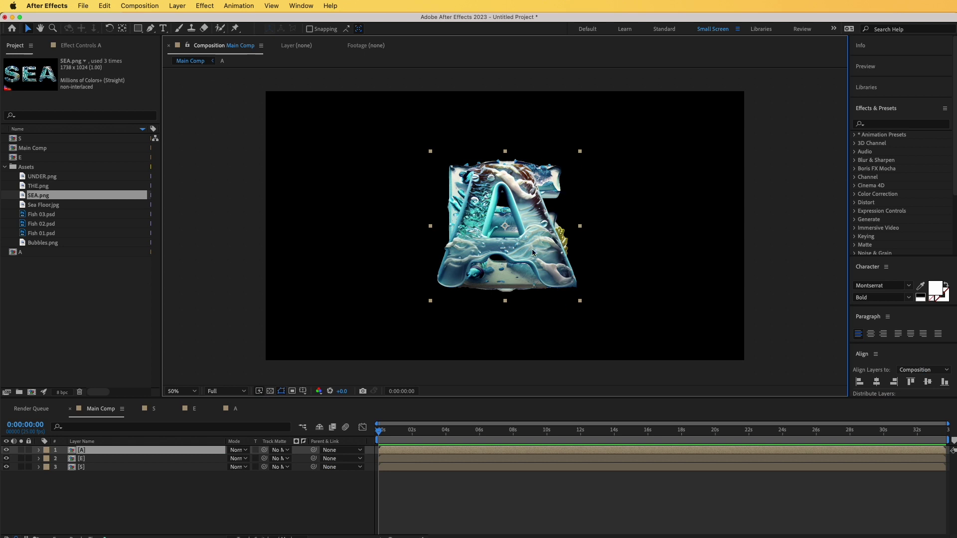
Place SEA.png above the letter comps in Main Comp and set its opacity to 20% as a positioning guide.
{"action": "left_click_drag", "start_coordinate": [34, 201], "coordinate": [93, 452]}
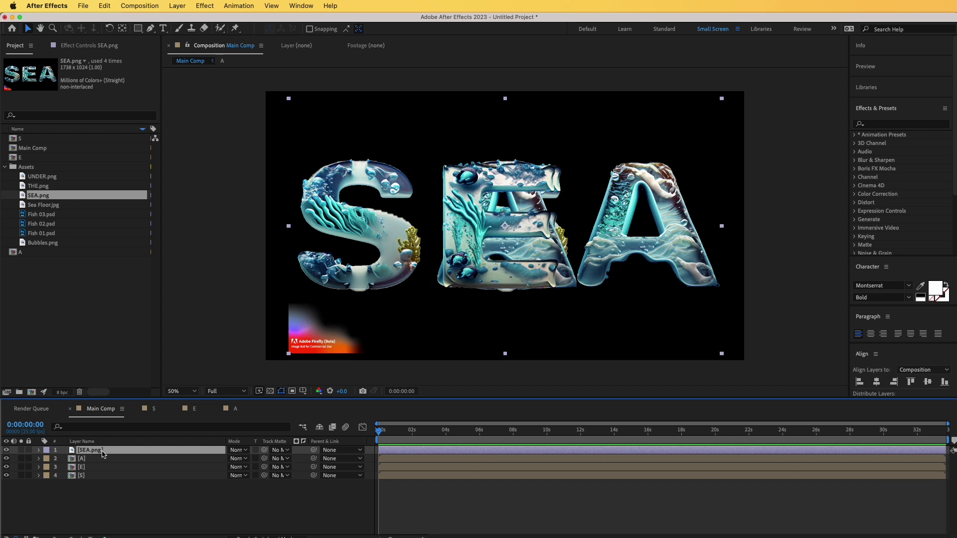
{"action": "key", "text": "t"}
{"action": "left_click_drag", "start_coordinate": [234, 458], "coordinate": [190, 464]}
{"action": "left_click", "coordinate": [160, 489]}
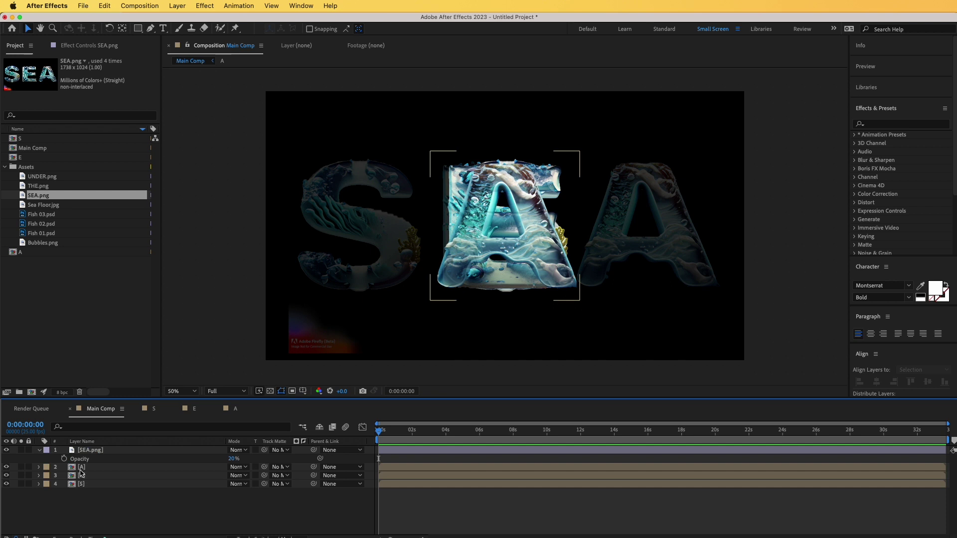
Move the S and A comps onto their matching letters in the faint SEA.png guide, and delete the guide layer.
{"action": "left_click", "coordinate": [87, 485]}
{"action": "left_click_drag", "start_coordinate": [487, 251], "coordinate": [339, 253]}
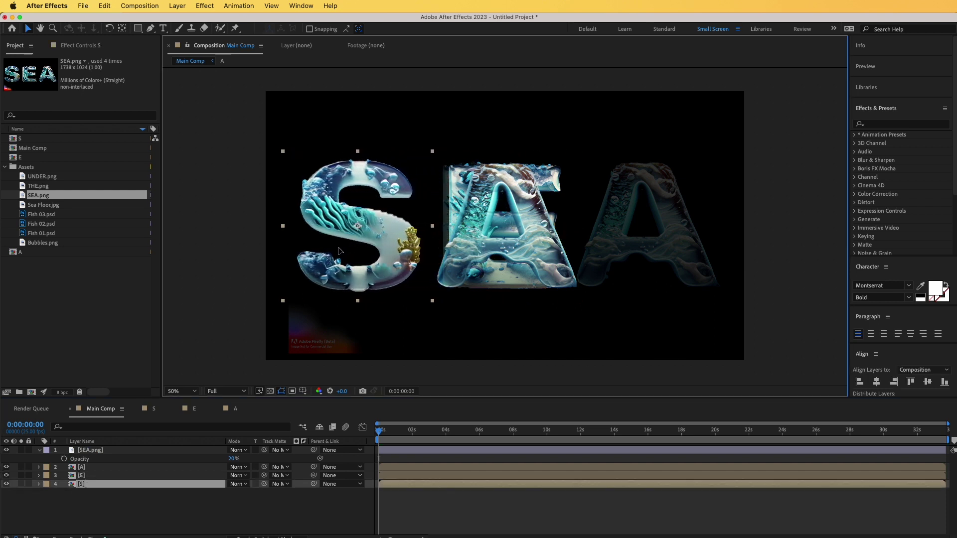
{"action": "left_click", "coordinate": [90, 467]}
{"action": "left_click_drag", "start_coordinate": [483, 264], "coordinate": [622, 264]}
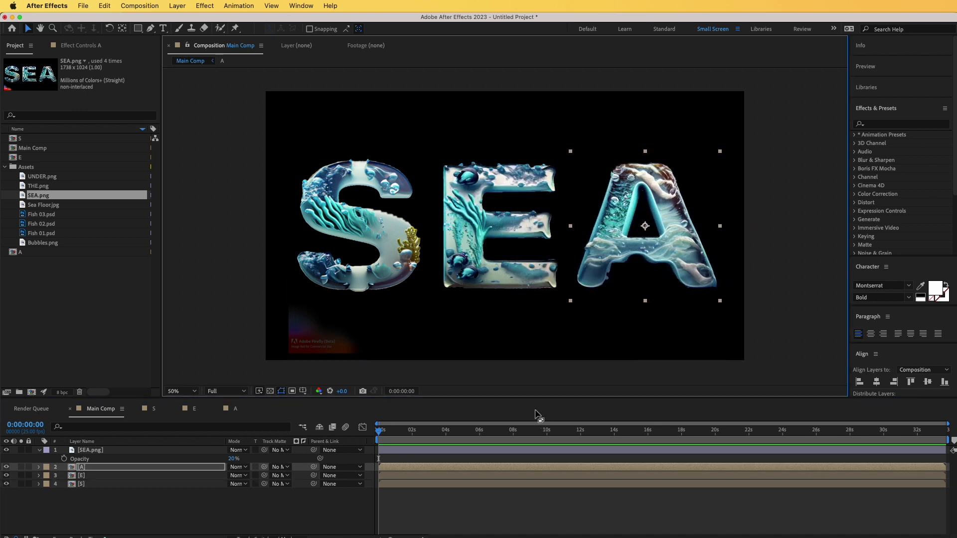
{"action": "left_click", "coordinate": [89, 451]}
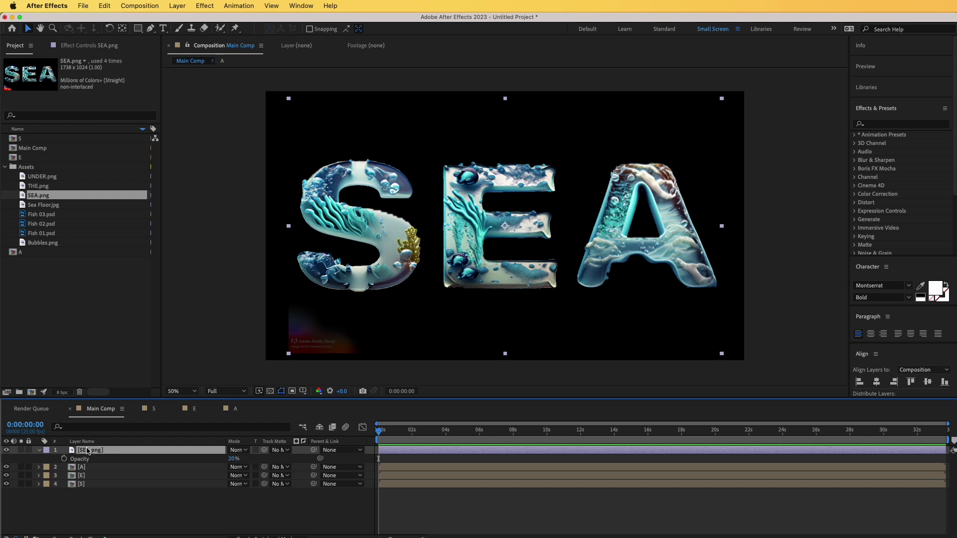
{"action": "key", "text": "Delete"}
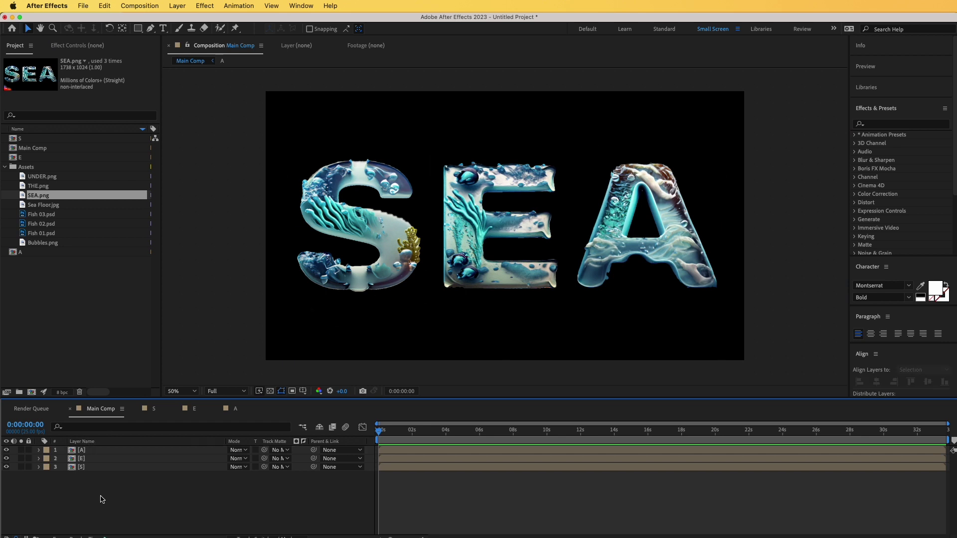
Pre-compose the A, E and S layers together into a new composition named SEA Comp.
{"action": "left_click_drag", "start_coordinate": [98, 499], "coordinate": [91, 448]}
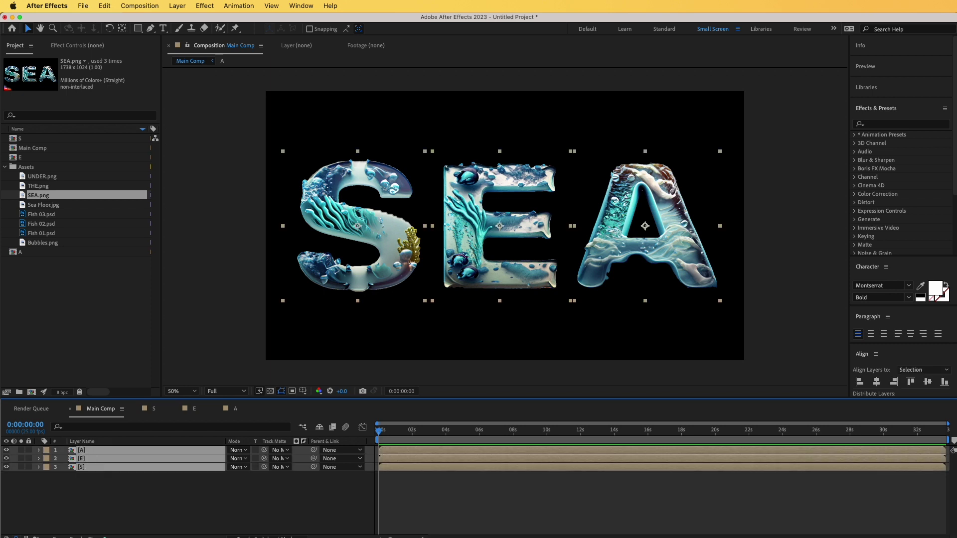
{"action": "left_click", "coordinate": [148, 7]}
{"action": "mouse_move", "coordinate": [177, 6]}
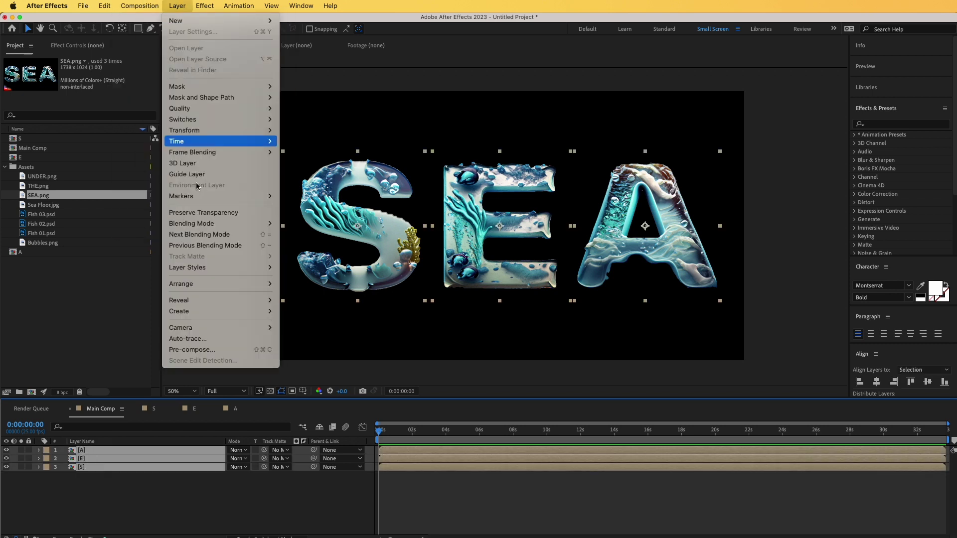
{"action": "left_click", "coordinate": [189, 350]}
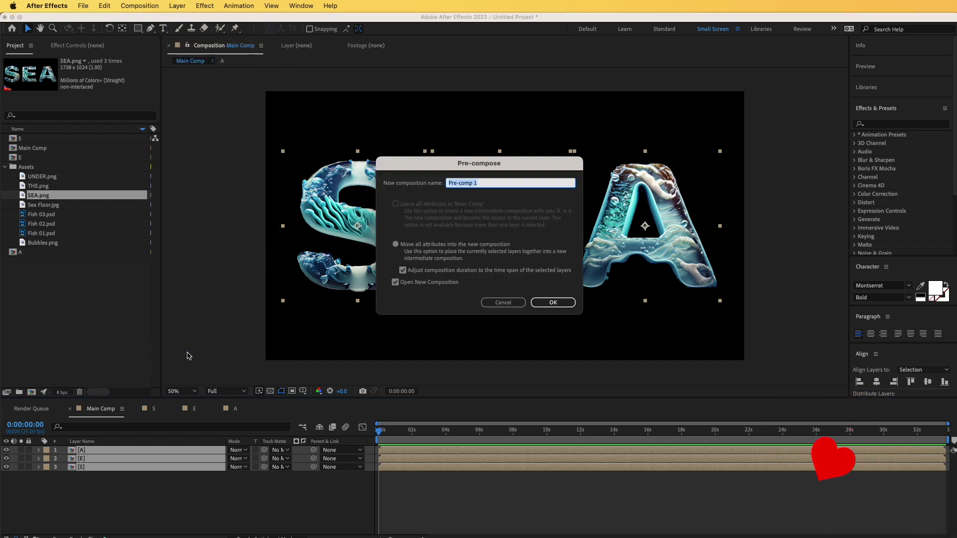
{"action": "type", "text": "SEA Co"}
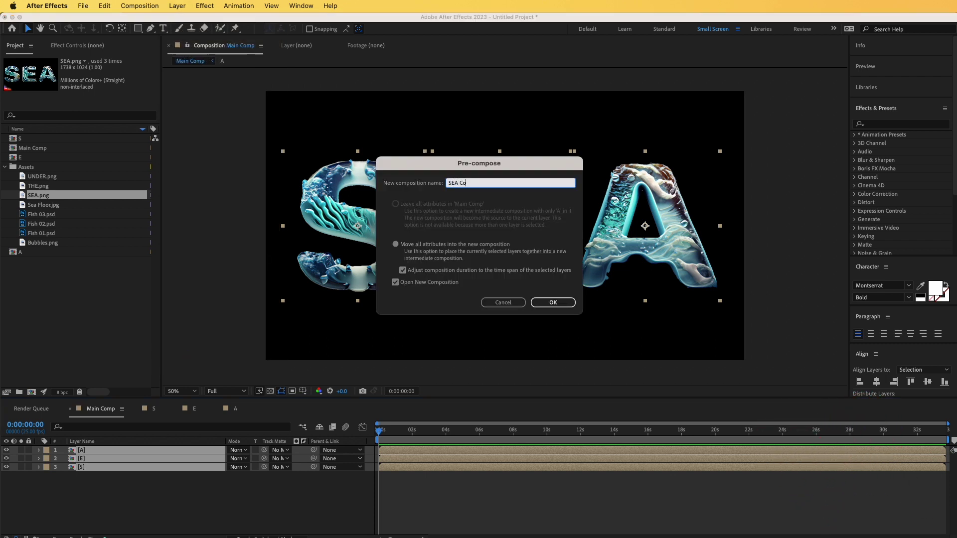
{"action": "type", "text": "mp"}
{"action": "key", "text": "Return"}
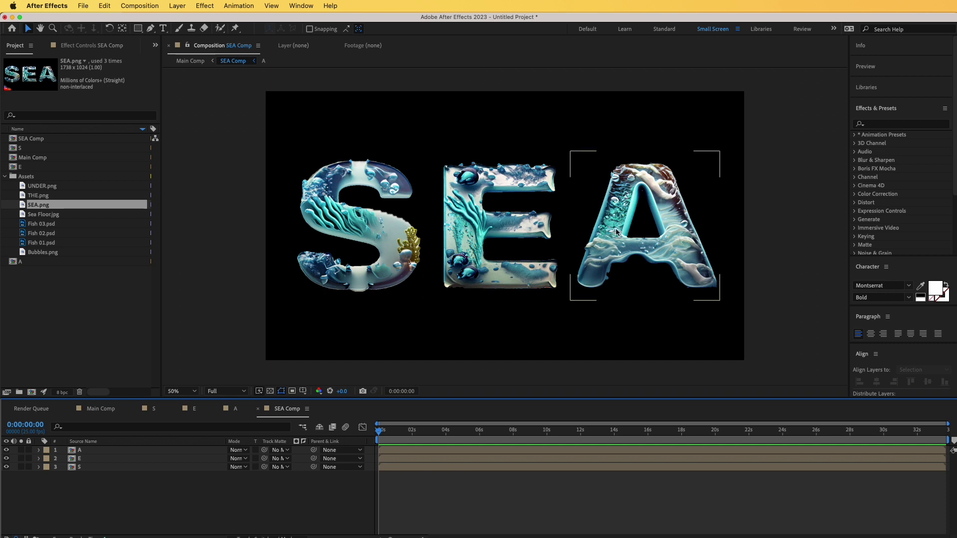
Add 100% Scale keyframes to the A, E and S layers at 0:00:01:07.
{"action": "left_click_drag", "start_coordinate": [93, 496], "coordinate": [83, 454]}
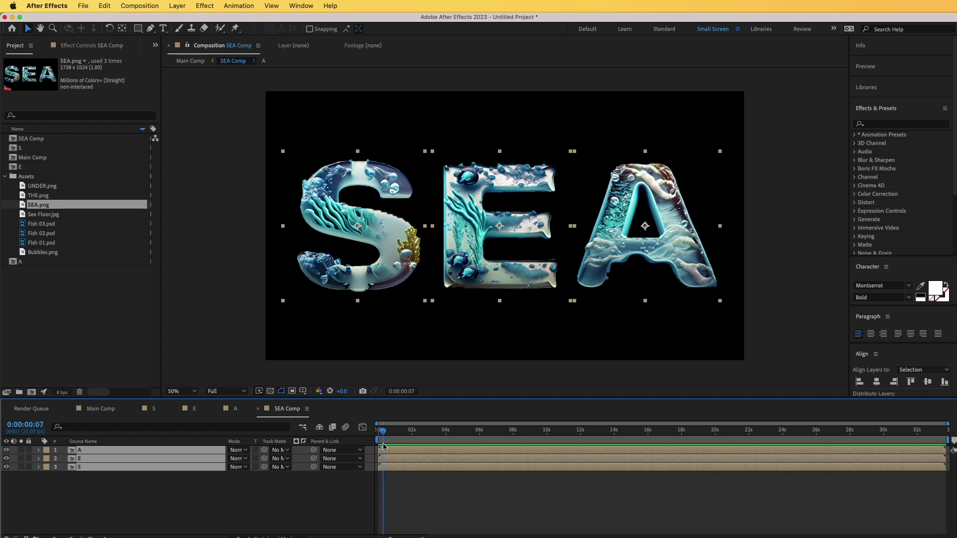
{"action": "key", "text": "s"}
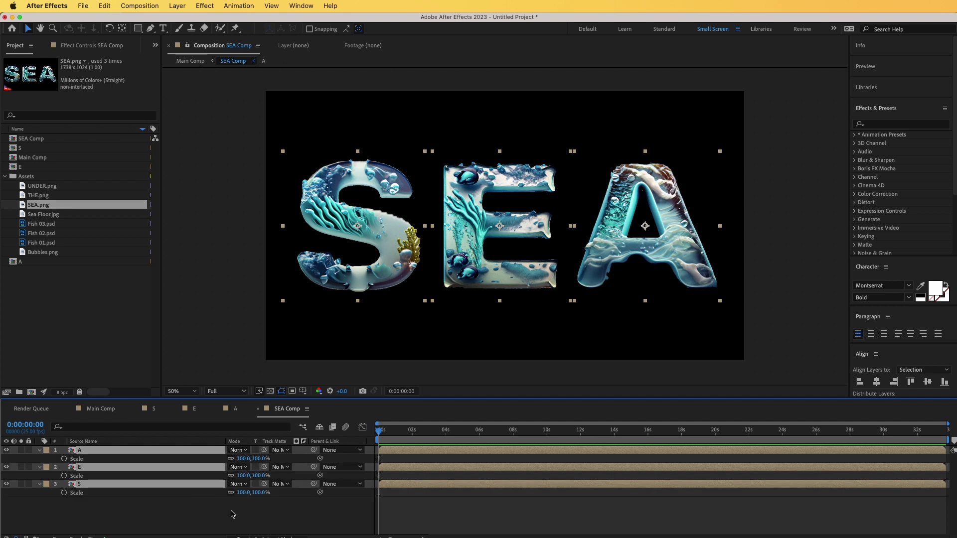
{"action": "mouse_move", "coordinate": [393, 434]}
{"action": "left_mouse_down"}
{"action": "mouse_move", "coordinate": [408, 434]}
{"action": "mouse_move", "coordinate": [401, 438]}
{"action": "left_mouse_up"}
{"action": "key", "text": "equal"}
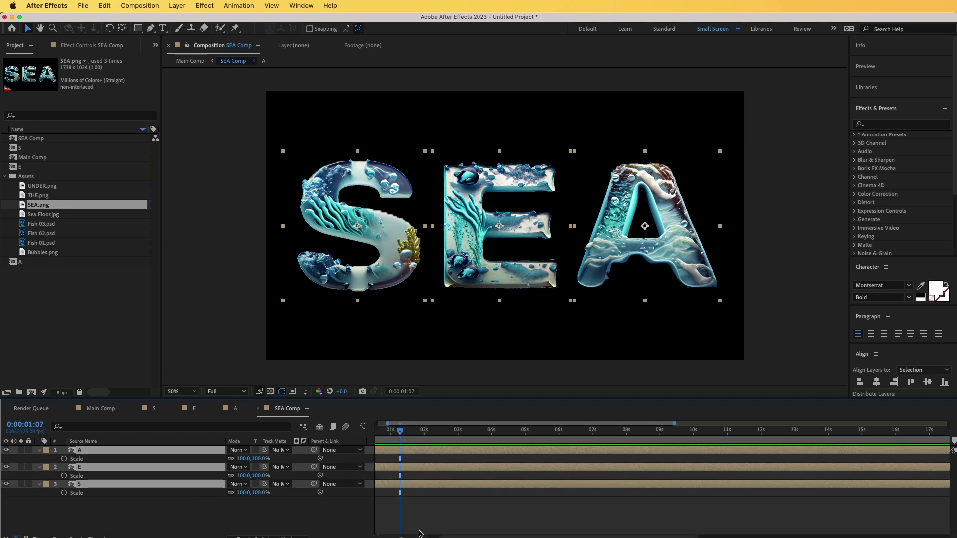
{"action": "left_click_drag", "start_coordinate": [455, 536], "coordinate": [432, 534]}
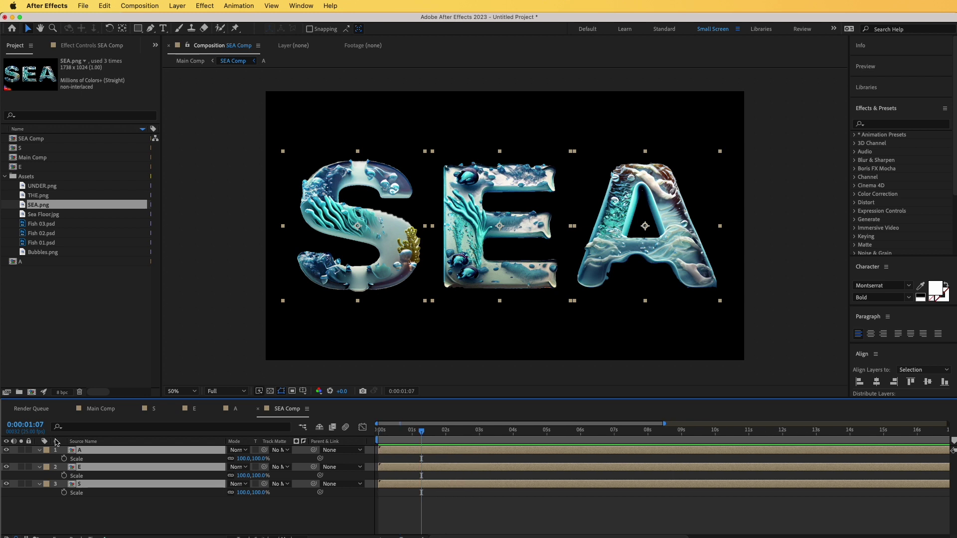
{"action": "left_click", "coordinate": [64, 459]}
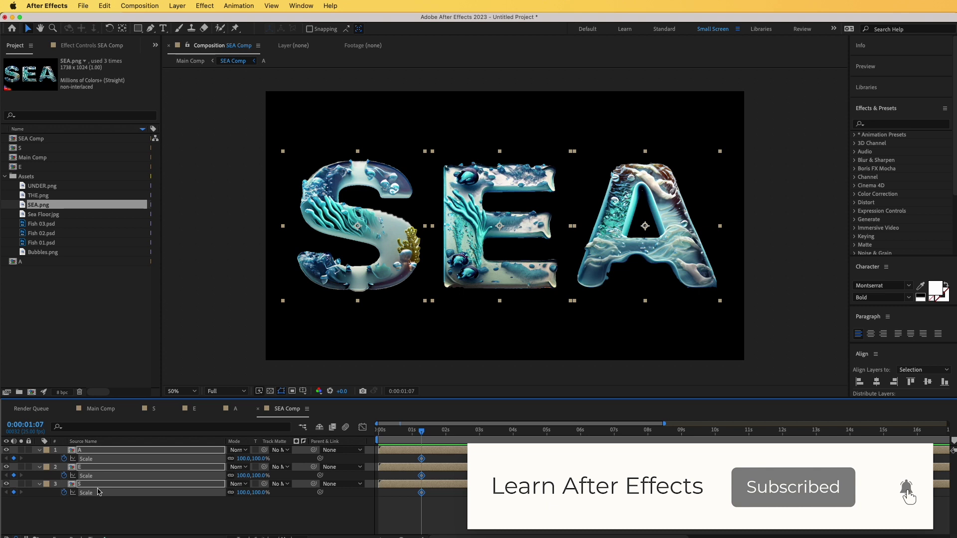
Set the Scale of all three letter layers to 0% at the start of the composition.
{"action": "key", "text": "Home"}
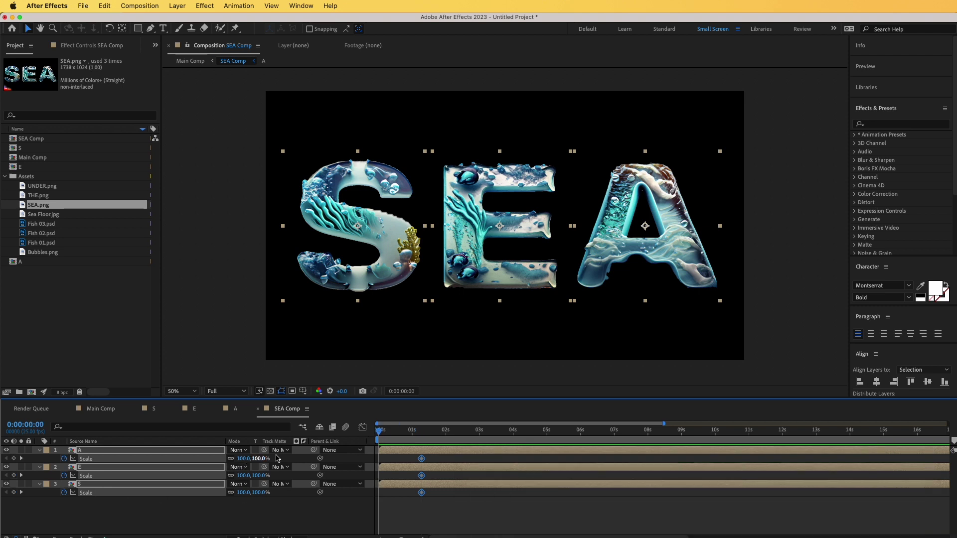
{"action": "left_click", "coordinate": [256, 459]}
{"action": "type", "text": "0"}
{"action": "key", "text": "Return"}
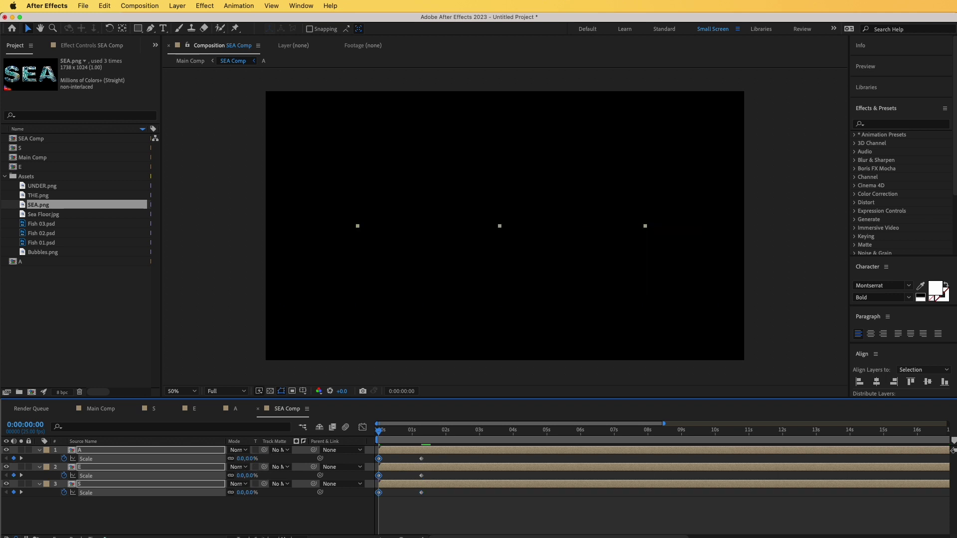
Apply Easy Ease to the start and end Scale keyframes of all three letters, and preview the animation.
{"action": "left_click_drag", "start_coordinate": [414, 456], "coordinate": [443, 504]}
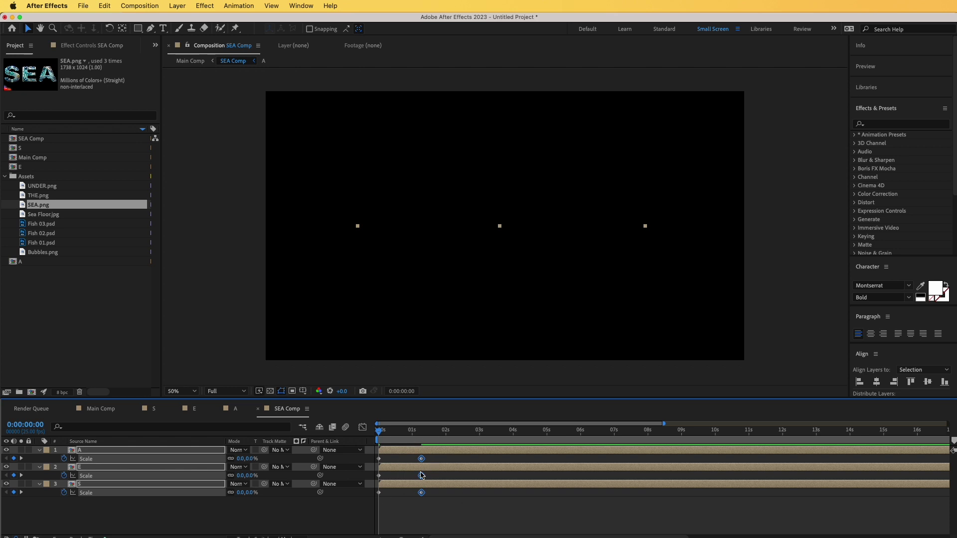
{"action": "key", "text": "F9"}
{"action": "left_click_drag", "start_coordinate": [385, 455], "coordinate": [369, 501]}
{"action": "key", "text": "F9"}
{"action": "key", "text": "space"}
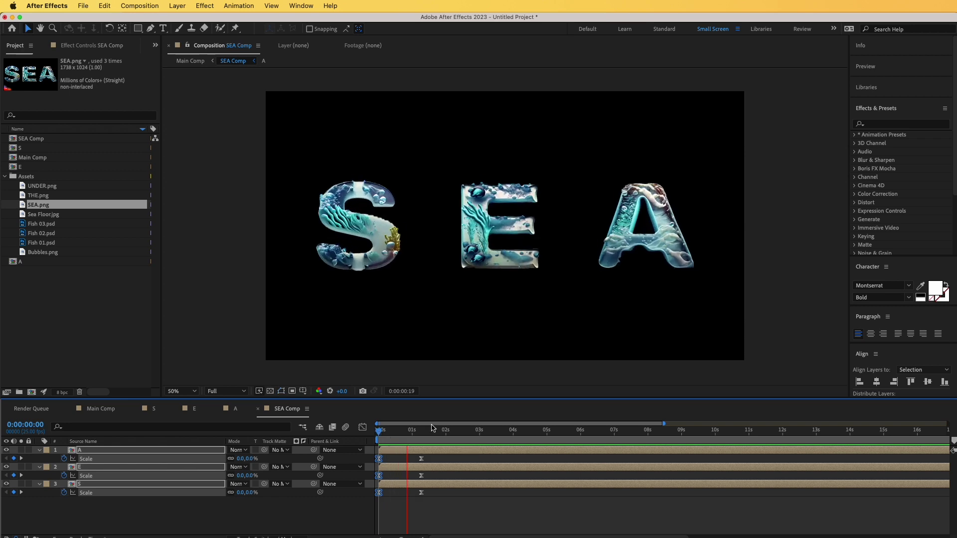
Reshape the speed graph of the three letters' end Scale keyframes for a fast start and a long, gradual slowdown.
{"action": "key", "text": "space"}
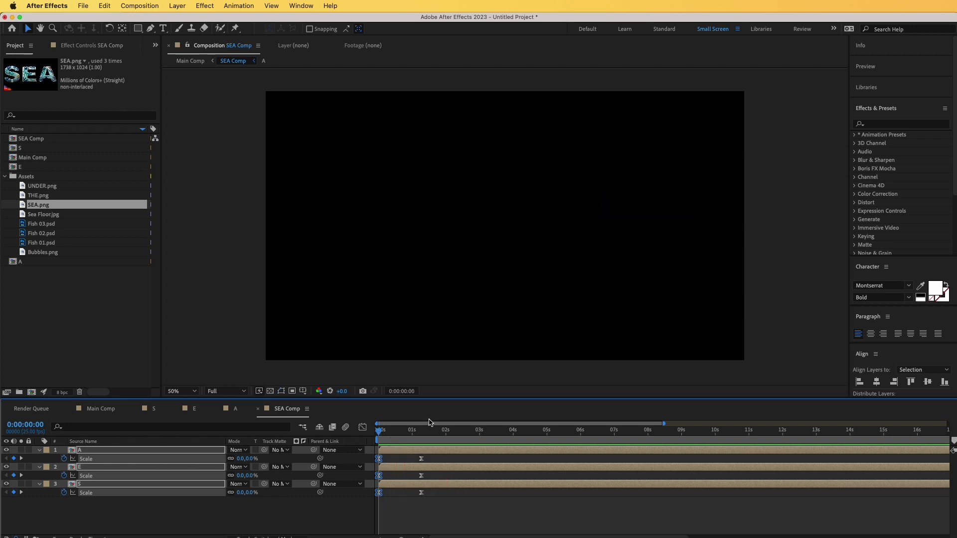
{"action": "key", "text": "space"}
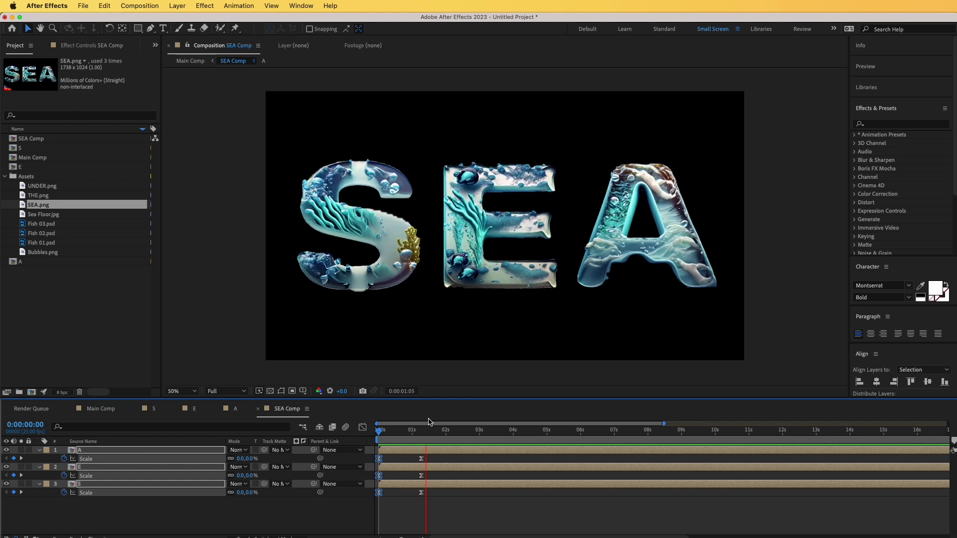
{"action": "key", "text": "space"}
{"action": "left_click_drag", "start_coordinate": [407, 455], "coordinate": [447, 514]}
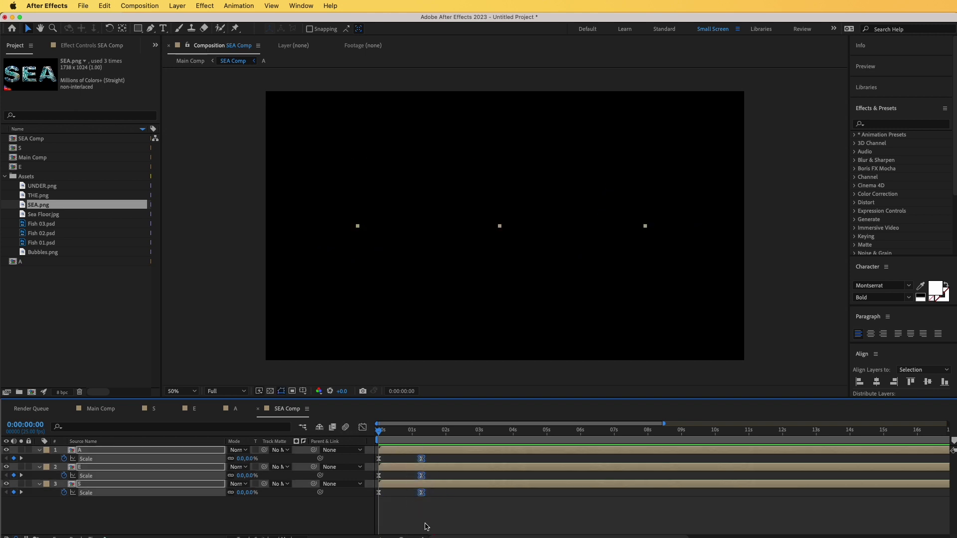
{"action": "left_click", "coordinate": [363, 427]}
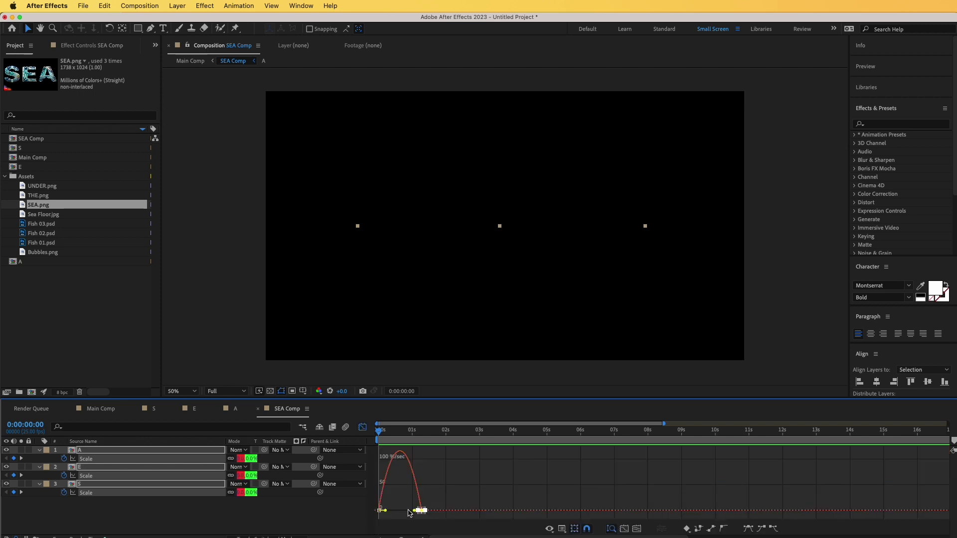
{"action": "scroll", "coordinate": [416, 524], "scroll_direction": "up", "scroll_amount": 4}
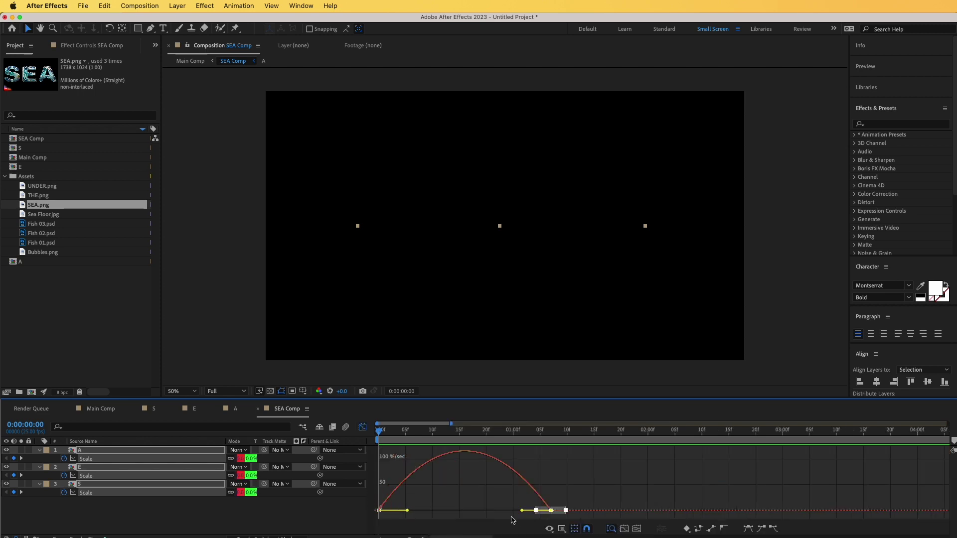
{"action": "left_click_drag", "start_coordinate": [567, 490], "coordinate": [465, 512]}
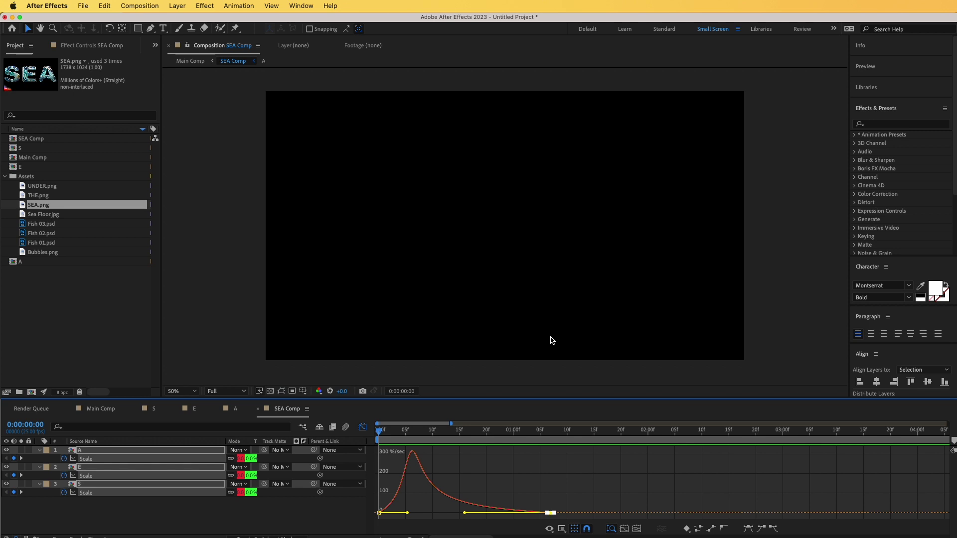
{"action": "key", "text": "shift+F3"}
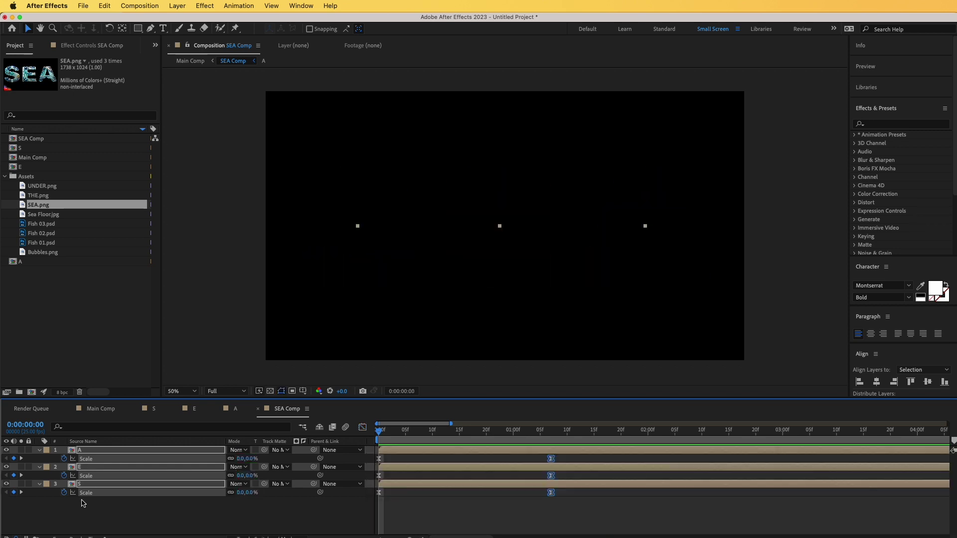
Collapse the properties of the A, E and S layers and preview the adjusted scale animation.
{"action": "left_click", "coordinate": [40, 467]}
{"action": "left_click", "coordinate": [265, 520]}
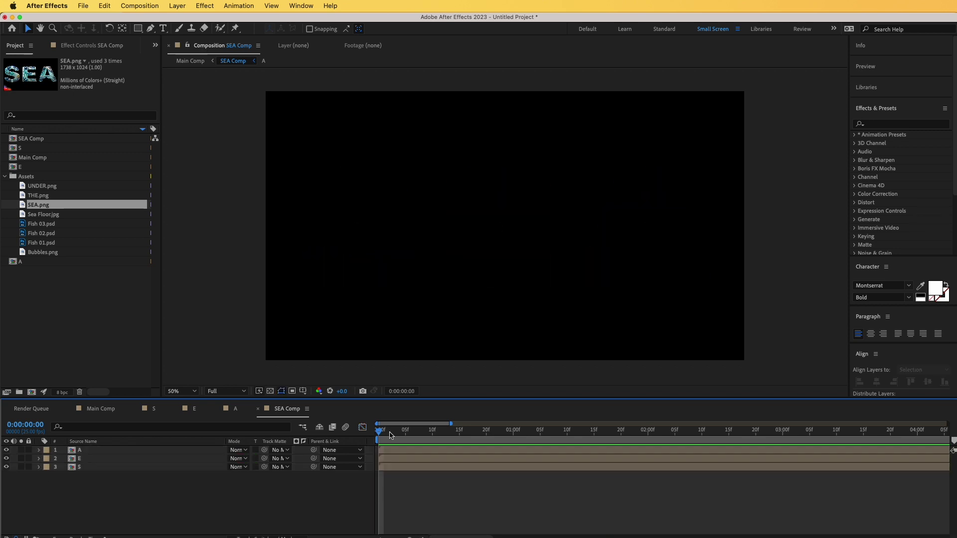
{"action": "key", "text": "space"}
{"action": "key", "text": "space"}
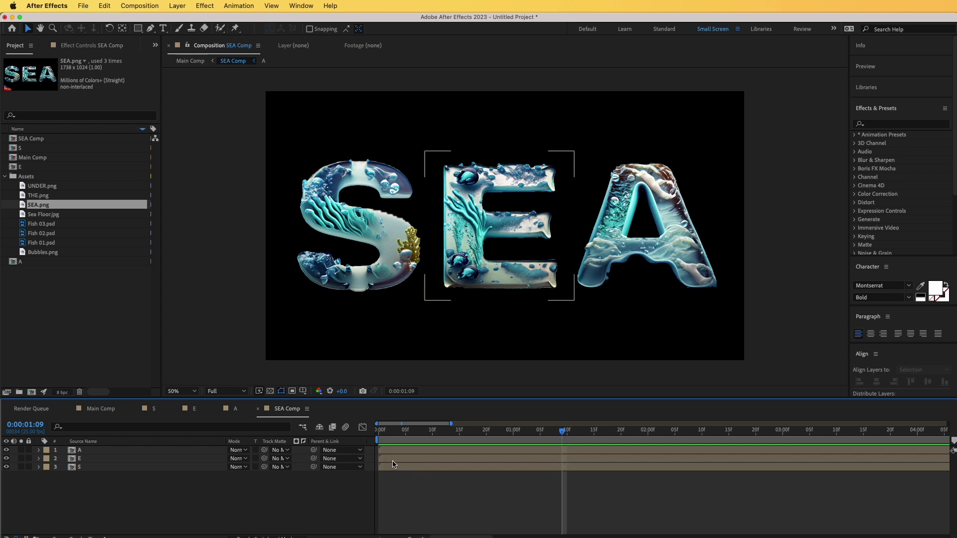
Stagger the letters by starting layer E about 2 frames and layer A about 4 frames into SEA Comp, and preview the result.
{"action": "left_click", "coordinate": [391, 459]}
{"action": "left_click_drag", "start_coordinate": [389, 456], "coordinate": [417, 450]}
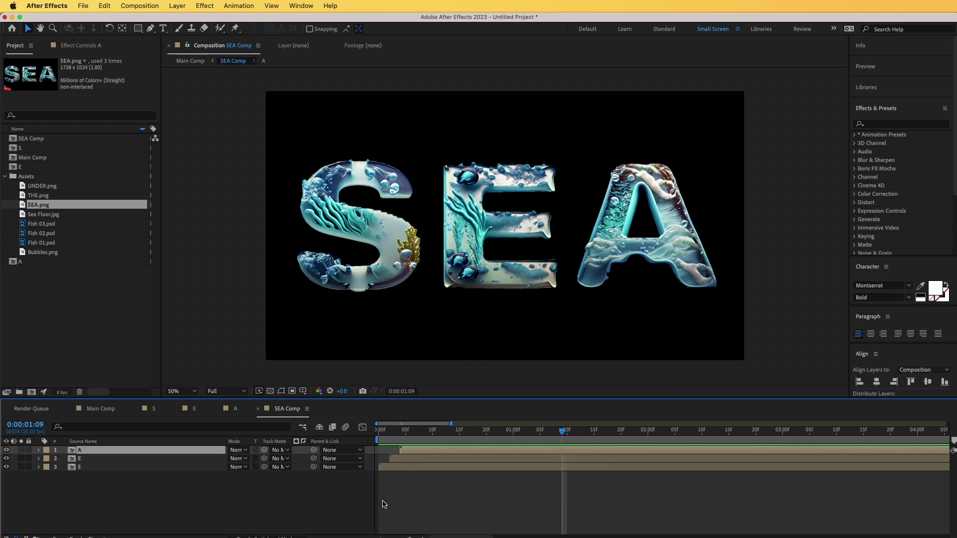
{"action": "key", "text": "space"}
{"action": "key", "text": "space"}
{"action": "key", "text": "space"}
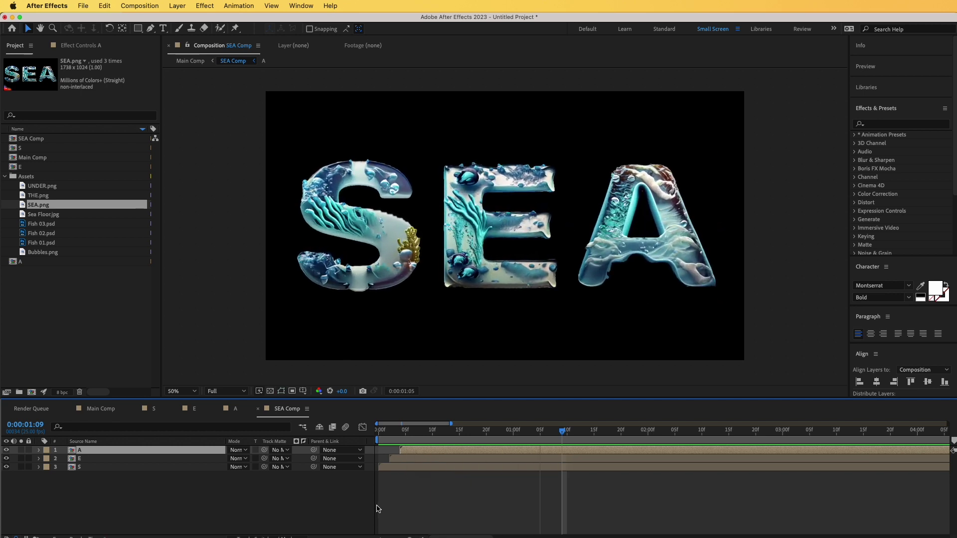
{"action": "key", "text": "space"}
{"action": "key", "text": "space"}
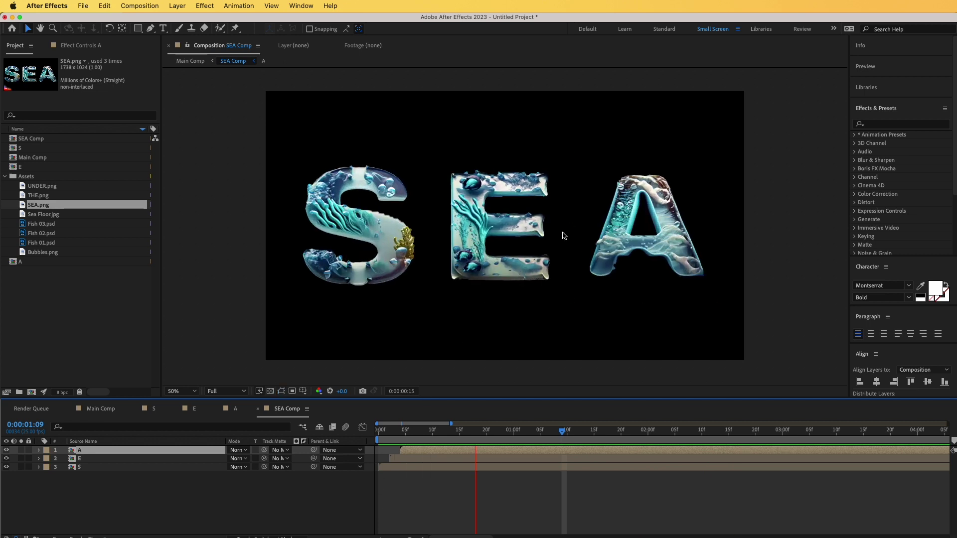
{"action": "key", "text": "space"}
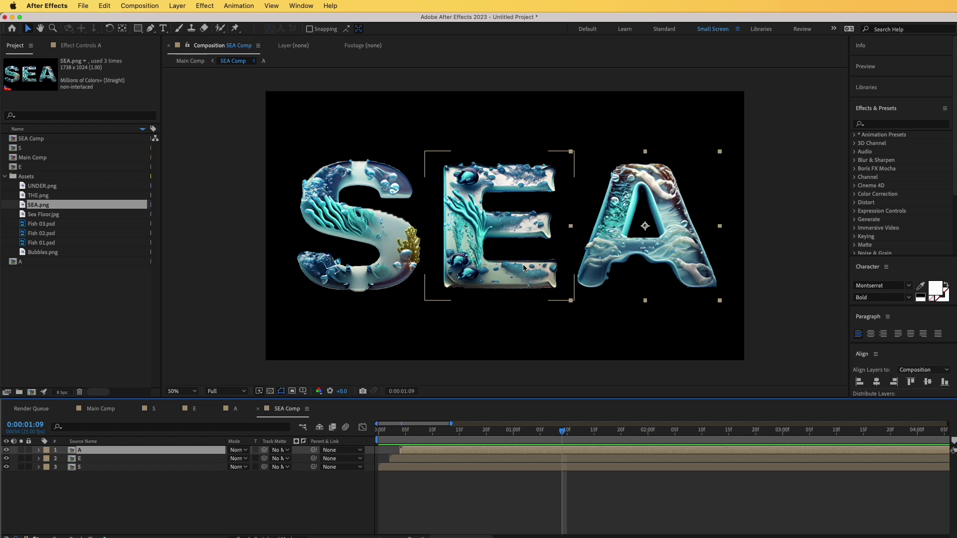
{"action": "left_click", "coordinate": [394, 429]}
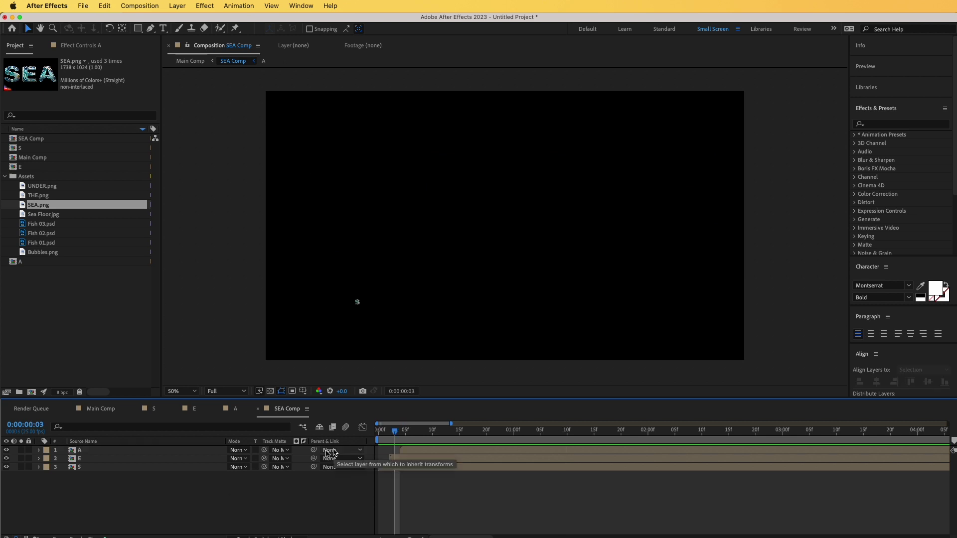
Scale the SEA Comp layer to 68% in Main Comp.
{"action": "left_click", "coordinate": [101, 409]}
{"action": "key", "text": "s"}
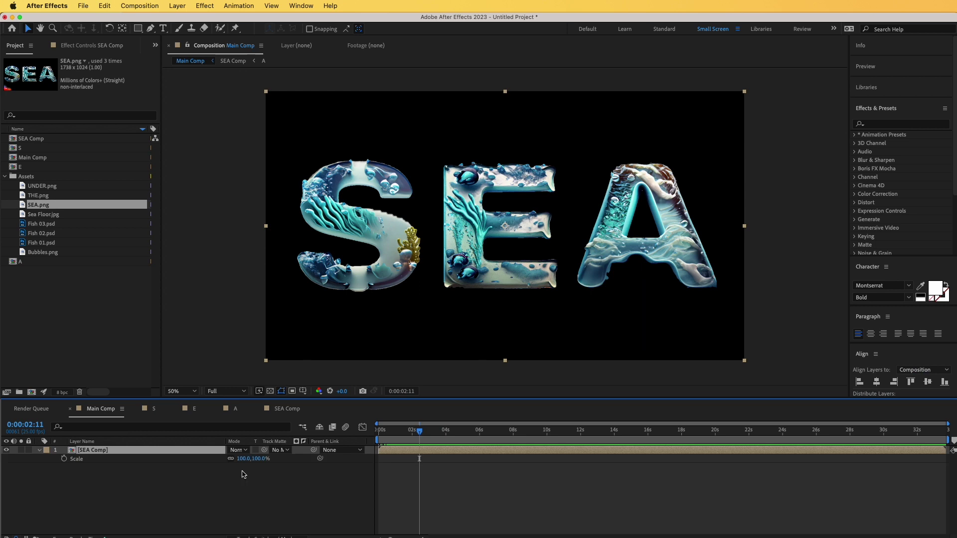
{"action": "left_click_drag", "start_coordinate": [254, 463], "coordinate": [238, 464]}
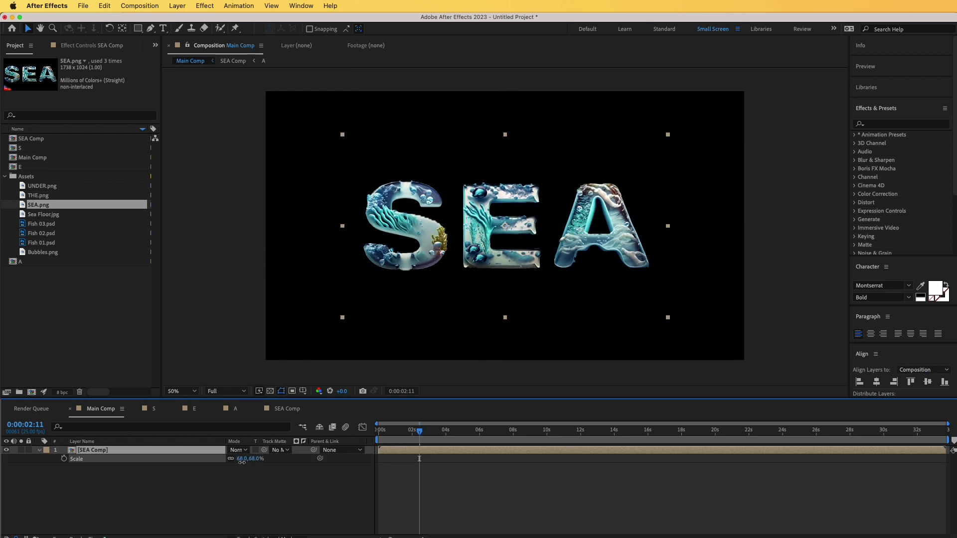
{"action": "left_click", "coordinate": [246, 505]}
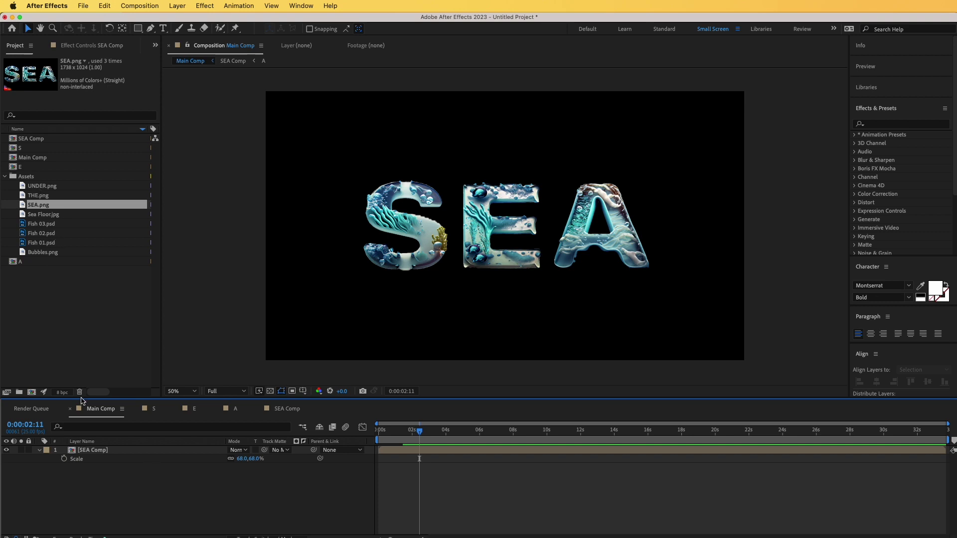
Add Fish 01.psd above SEA Comp in Main Comp, scale it to 17% and place it just right of the letter A.
{"action": "left_click", "coordinate": [35, 244]}
{"action": "left_click_drag", "start_coordinate": [35, 244], "coordinate": [95, 450]}
{"action": "left_click_drag", "start_coordinate": [229, 458], "coordinate": [202, 458]}
{"action": "left_click_drag", "start_coordinate": [483, 228], "coordinate": [683, 233]}
Animate the Fish 01 Position from its current spot at 0:00:00:00 to 242, 556 at 0:00:06:02, and preview the swim.
{"action": "key", "text": "Home"}
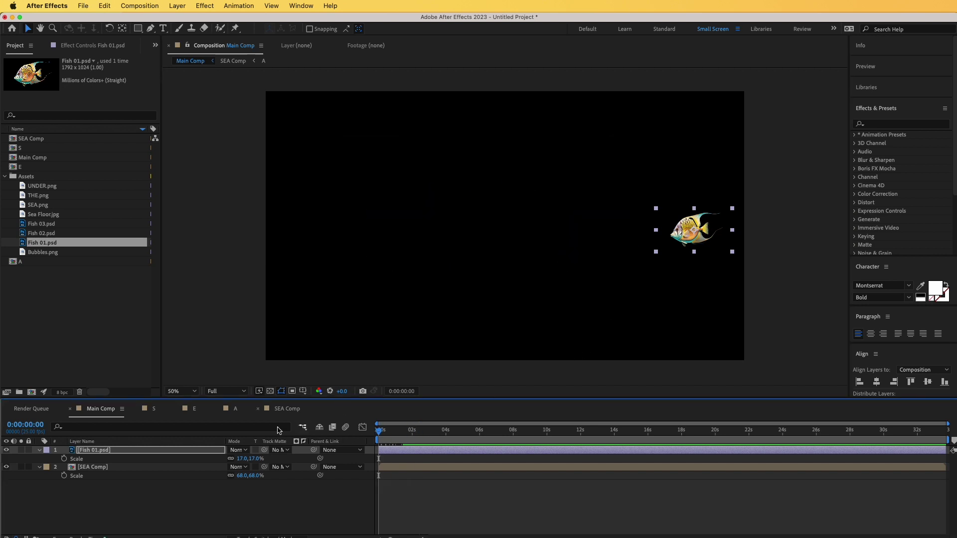
{"action": "key", "text": "p"}
{"action": "left_click", "coordinate": [64, 459]}
{"action": "left_click_drag", "start_coordinate": [379, 430], "coordinate": [446, 442]}
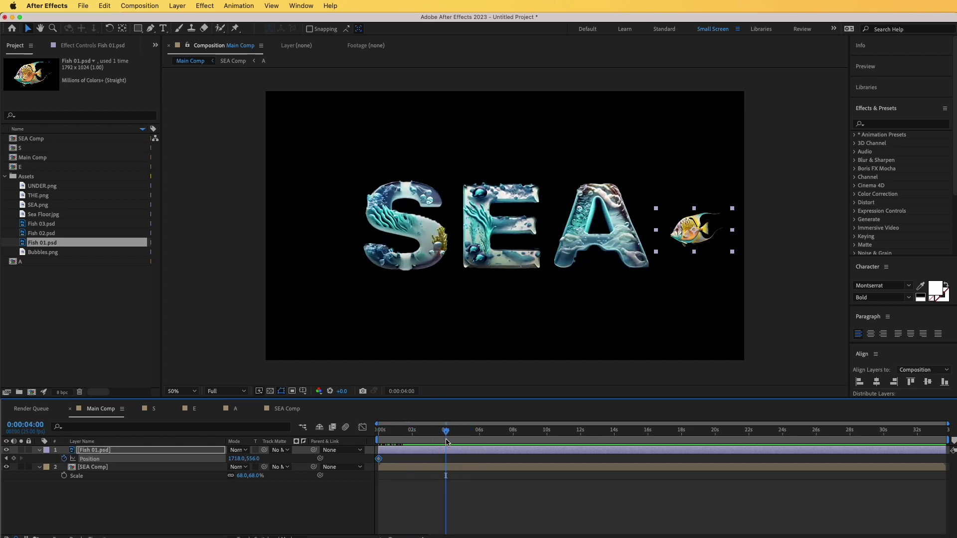
{"action": "left_click", "coordinate": [479, 439]}
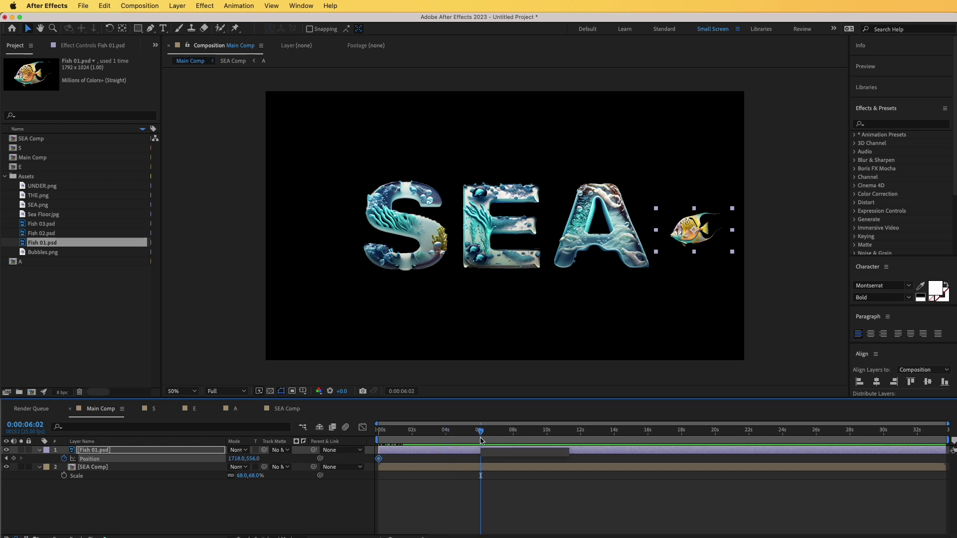
{"action": "left_click_drag", "start_coordinate": [238, 458], "coordinate": [215, 508]}
{"action": "left_click_drag", "start_coordinate": [235, 458], "coordinate": [111, 468]}
{"action": "key", "text": "space"}
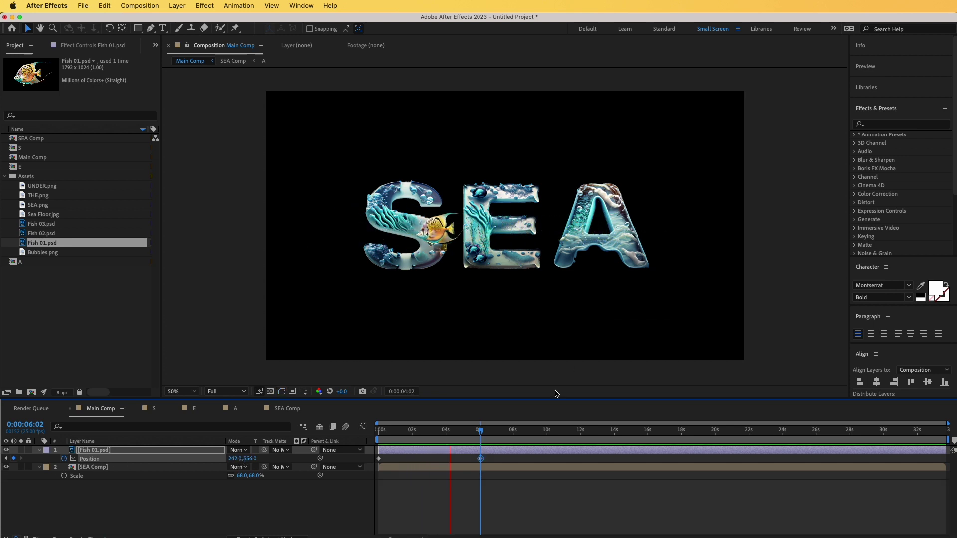
{"action": "key", "text": "space"}
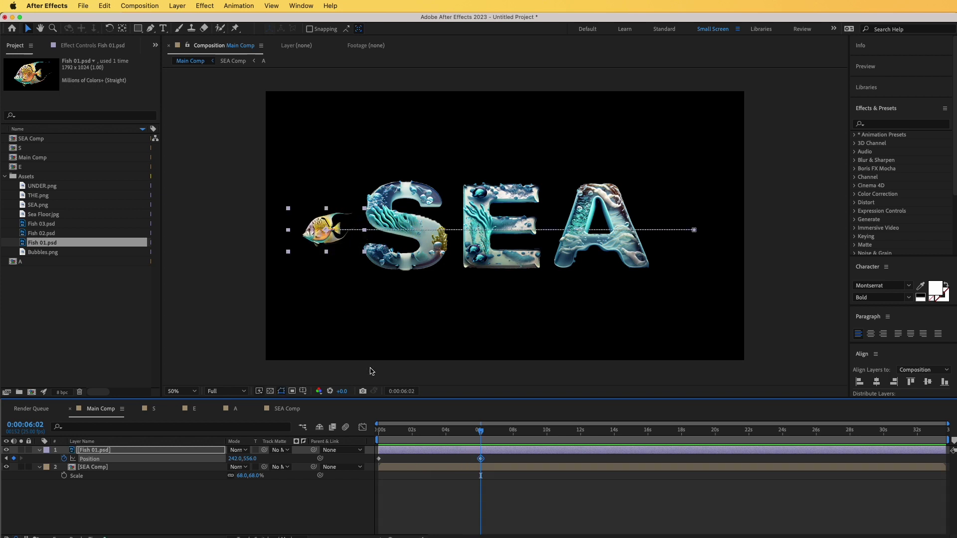
Set SEA Comp as the track matte of the Fish 01 layer, make SEA Comp visible again and preview the effect.
{"action": "left_click", "coordinate": [284, 451]}
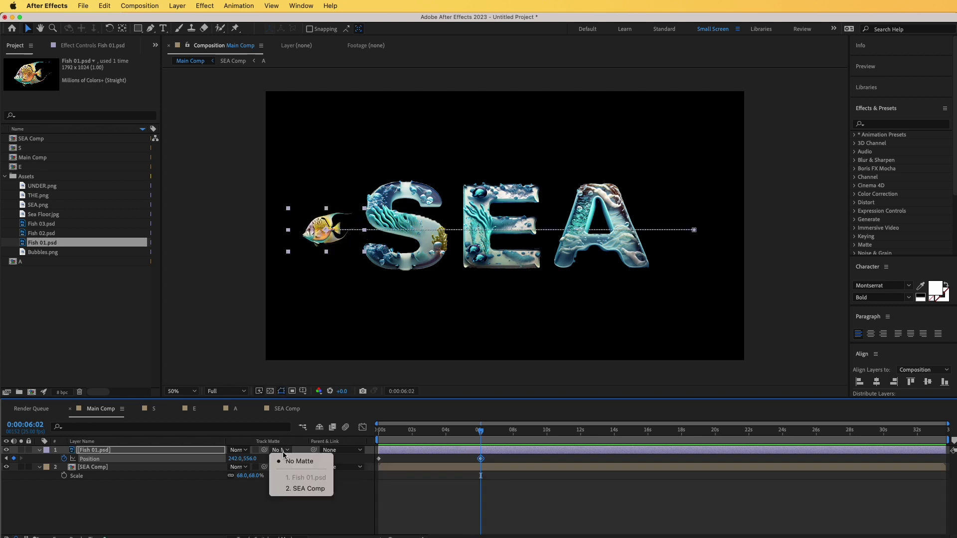
{"action": "left_click", "coordinate": [311, 490]}
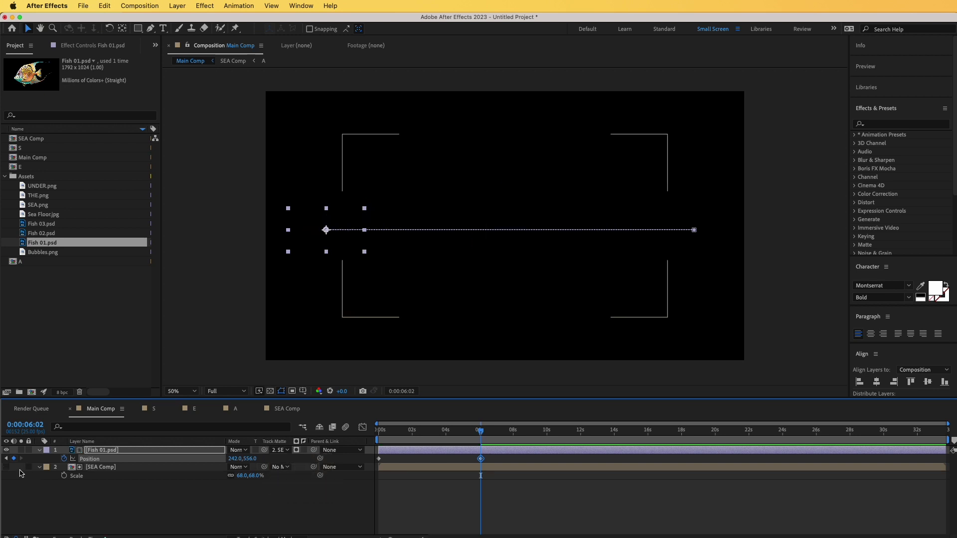
{"action": "left_click", "coordinate": [7, 468]}
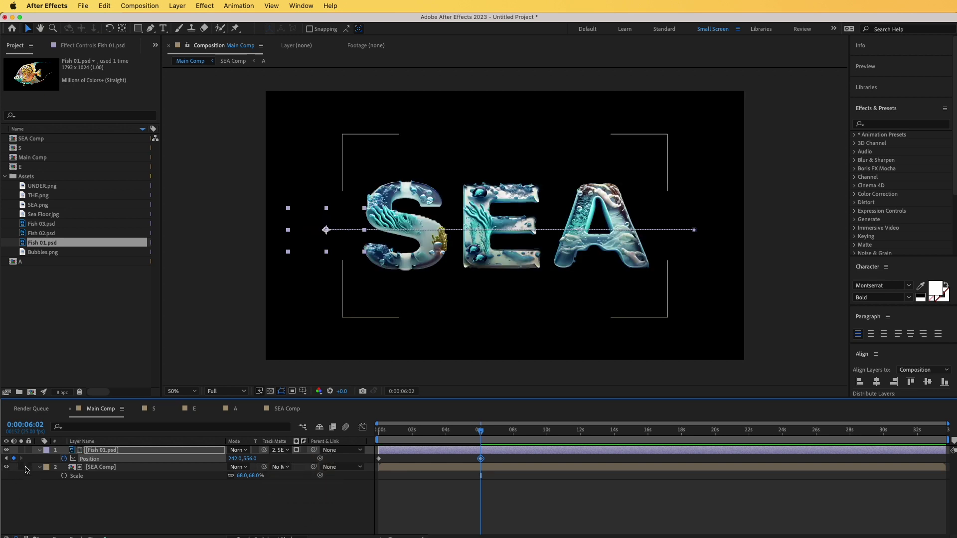
{"action": "key", "text": "space"}
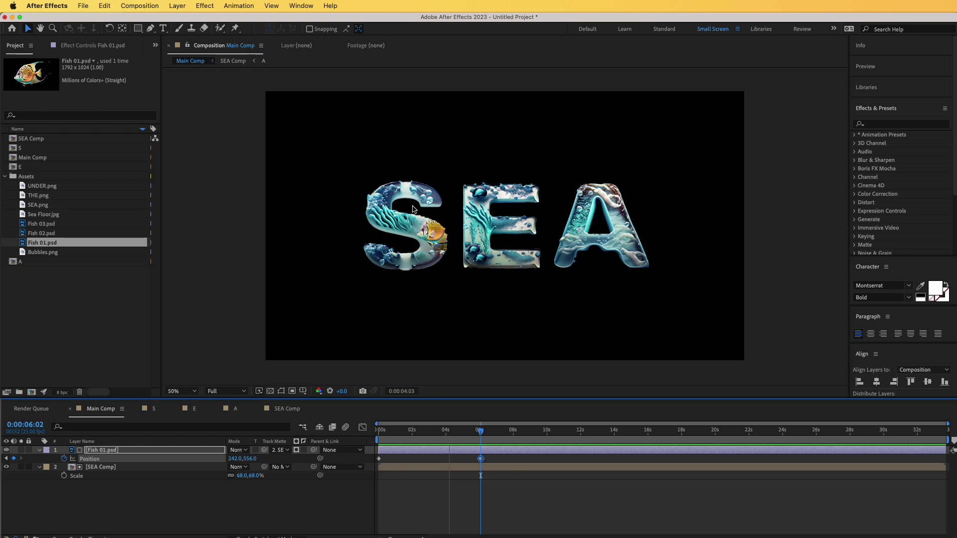
{"action": "key", "text": "space"}
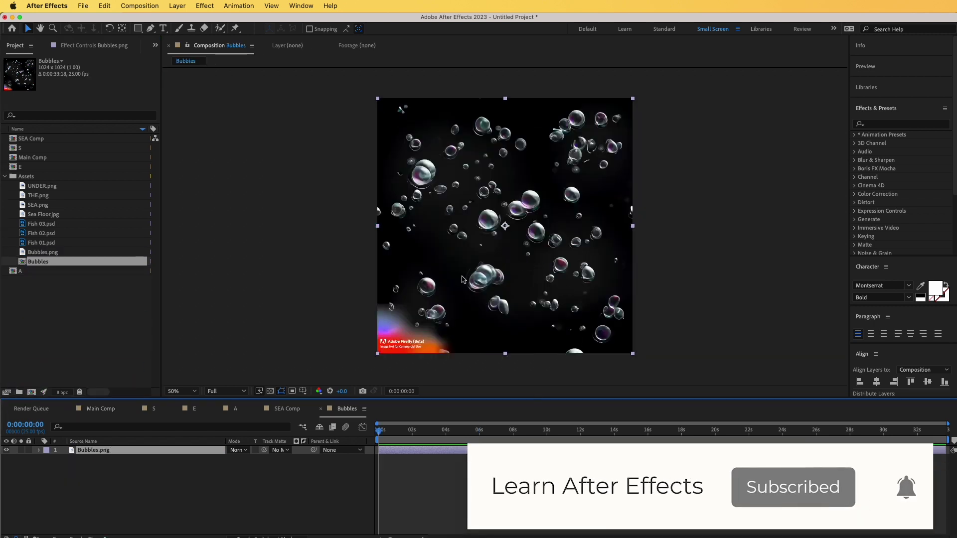
Draw a closed Pen mask around the main bubble cluster on the Bubbles.png layer, excluding the Adobe Firefly watermark and the upper-right bubbles.
{"action": "left_click", "coordinate": [150, 28]}
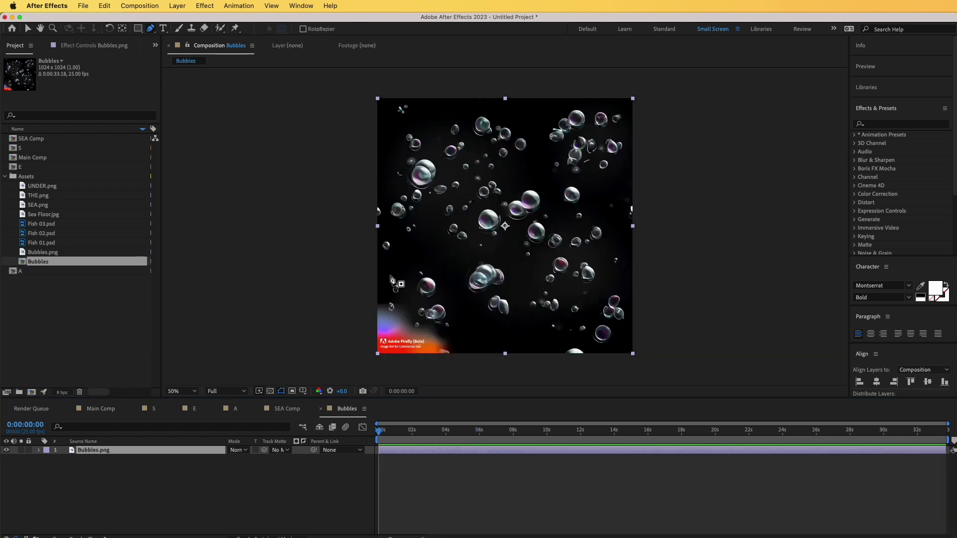
{"action": "left_click", "coordinate": [368, 278]}
{"action": "left_click", "coordinate": [421, 263]}
{"action": "left_click", "coordinate": [459, 304]}
{"action": "left_click", "coordinate": [494, 353]}
{"action": "left_click", "coordinate": [566, 344]}
{"action": "left_click", "coordinate": [620, 350]}
{"action": "left_click", "coordinate": [598, 320]}
{"action": "left_click", "coordinate": [589, 300]}
{"action": "left_click", "coordinate": [606, 287]}
{"action": "left_click", "coordinate": [619, 274]}
{"action": "left_click", "coordinate": [622, 244]}
{"action": "left_click", "coordinate": [602, 210]}
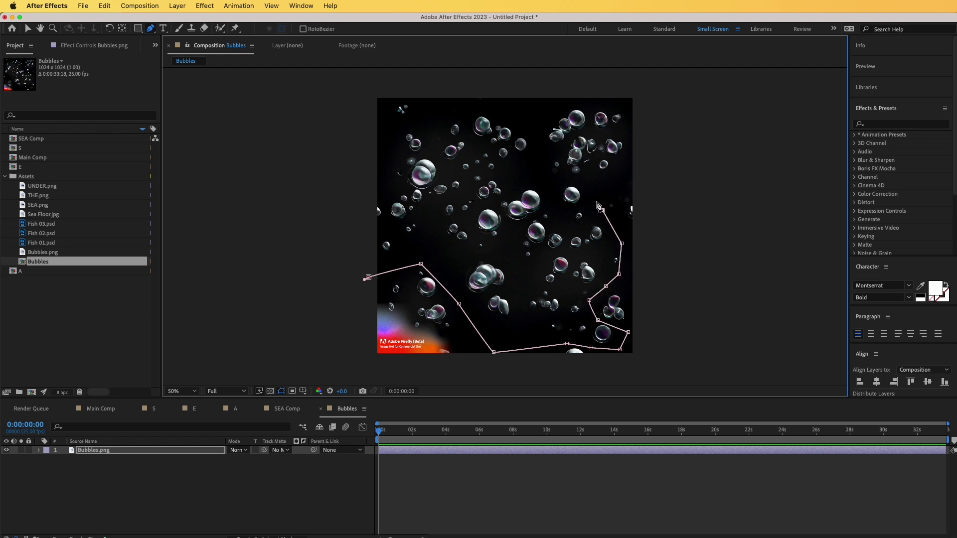
{"action": "left_click", "coordinate": [556, 171]}
{"action": "left_click", "coordinate": [536, 122]}
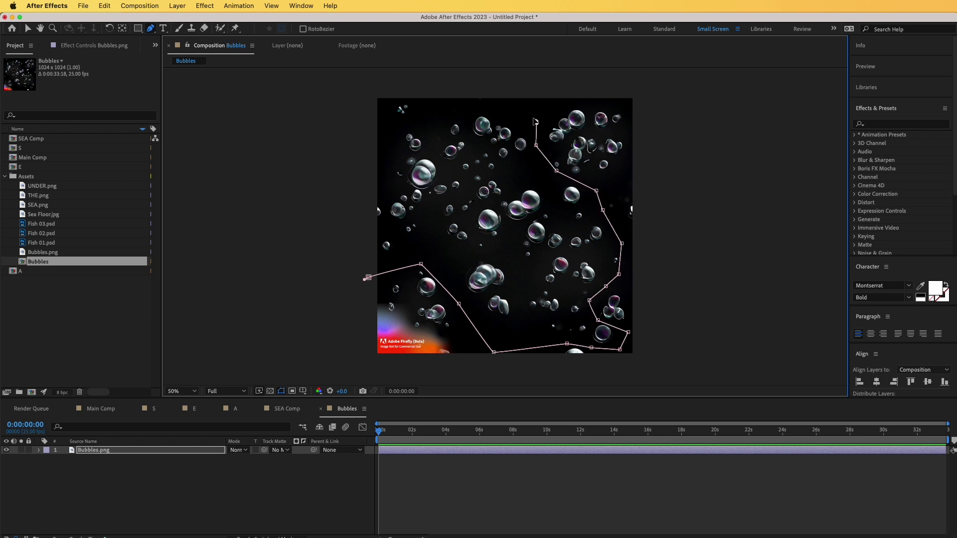
{"action": "left_click", "coordinate": [478, 106]}
{"action": "left_click", "coordinate": [435, 120]}
{"action": "left_click", "coordinate": [428, 146]}
{"action": "left_click", "coordinate": [402, 125]}
{"action": "left_click", "coordinate": [384, 156]}
{"action": "left_click", "coordinate": [394, 235]}
{"action": "left_click", "coordinate": [396, 253]}
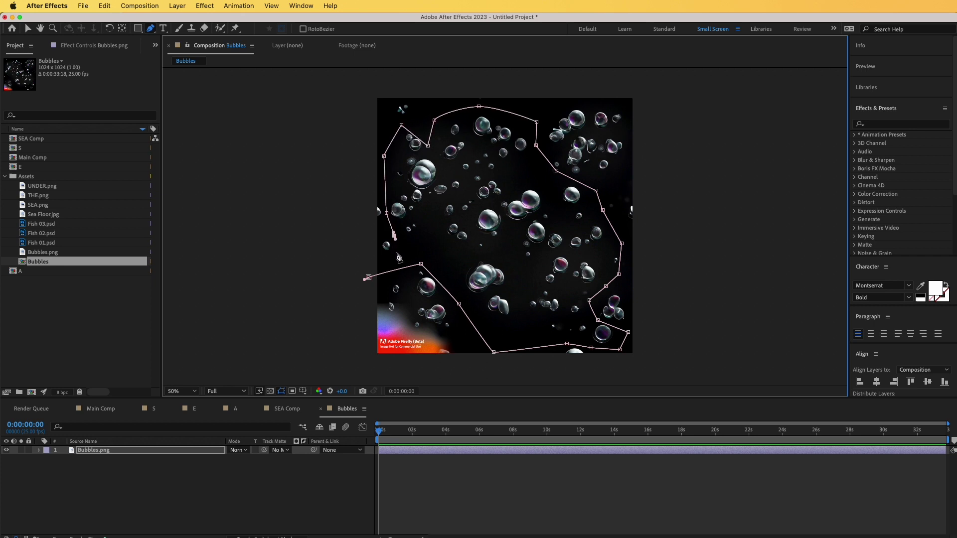
{"action": "left_click", "coordinate": [368, 277]}
{"action": "left_click", "coordinate": [252, 497]}
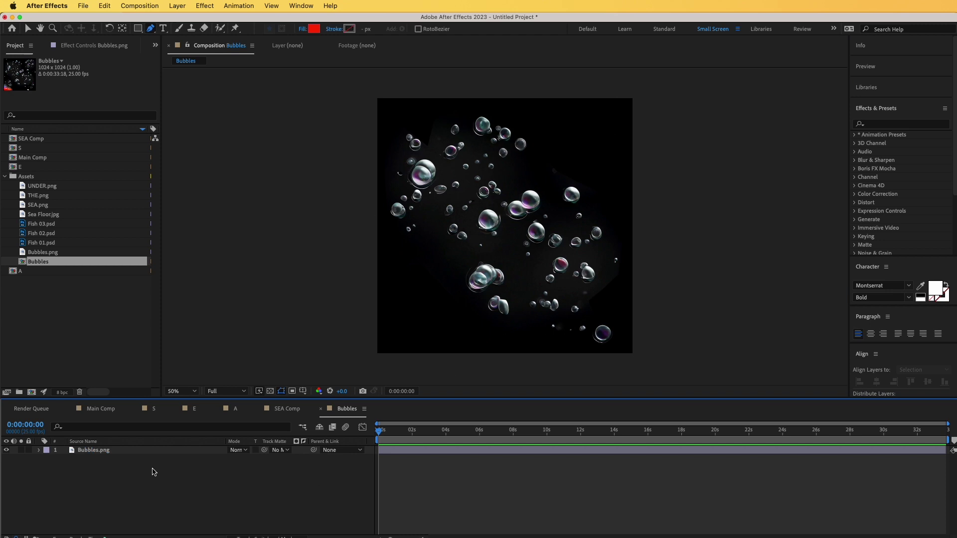
Apply the Curves effect to the Bubbles.png layer and raise the upper part of the RGB curve to brighten the bubbles.
{"action": "left_click", "coordinate": [105, 452]}
{"action": "left_click", "coordinate": [878, 123]}
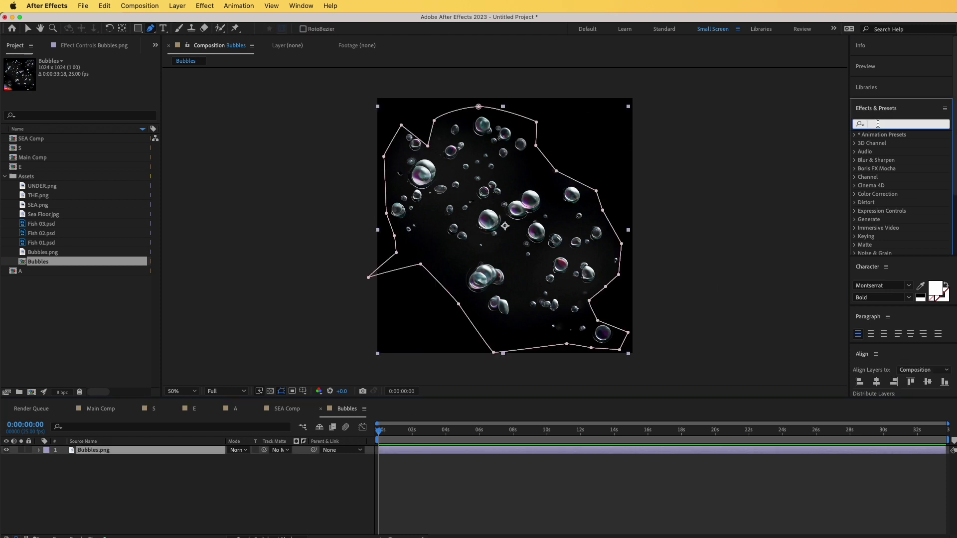
{"action": "type", "text": "curves"}
{"action": "left_click_drag", "start_coordinate": [892, 177], "coordinate": [95, 451]}
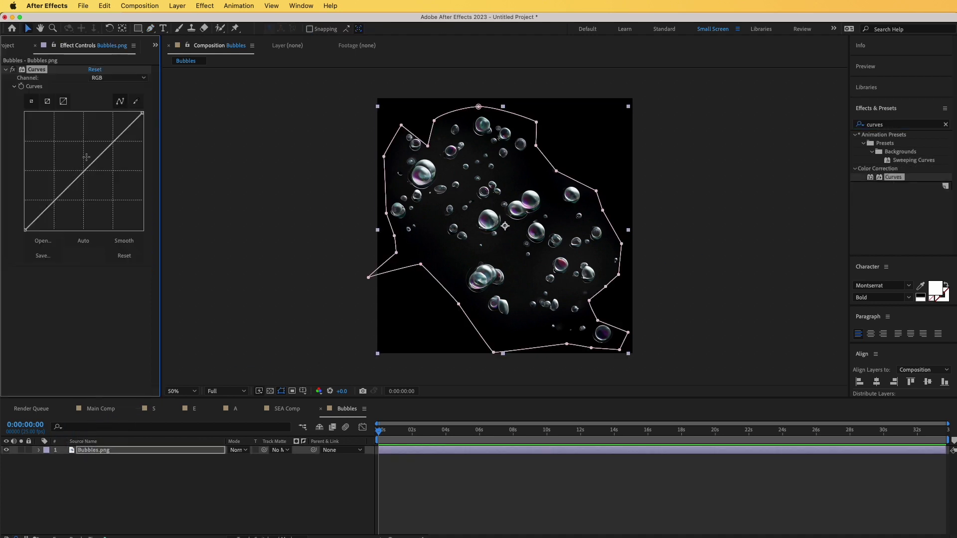
{"action": "left_click_drag", "start_coordinate": [92, 143], "coordinate": [101, 128]}
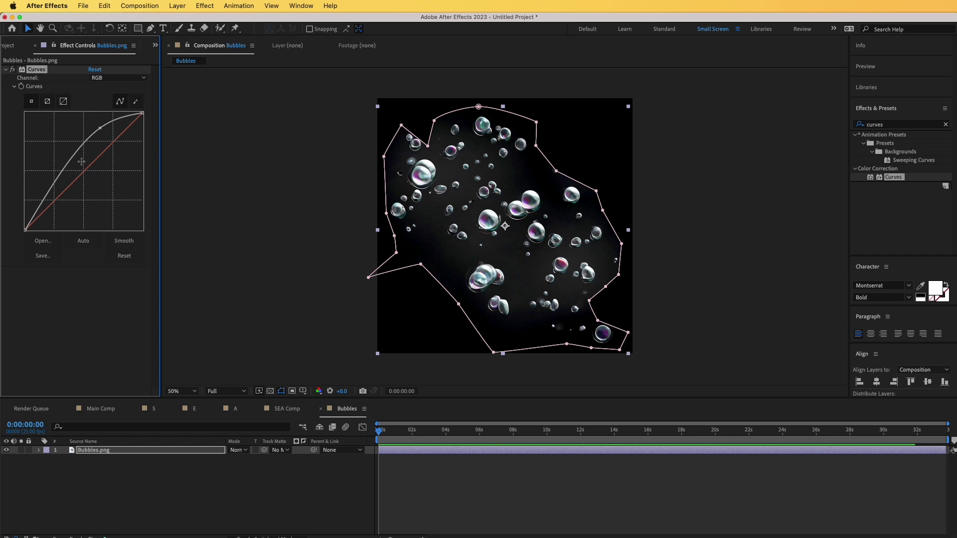
Pull down the lower part of the Bubbles.png RGB curve to darken the shadows, and apply Turbulent Displace to the layer.
{"action": "left_click_drag", "start_coordinate": [68, 167], "coordinate": [72, 195]}
{"action": "left_click", "coordinate": [99, 461]}
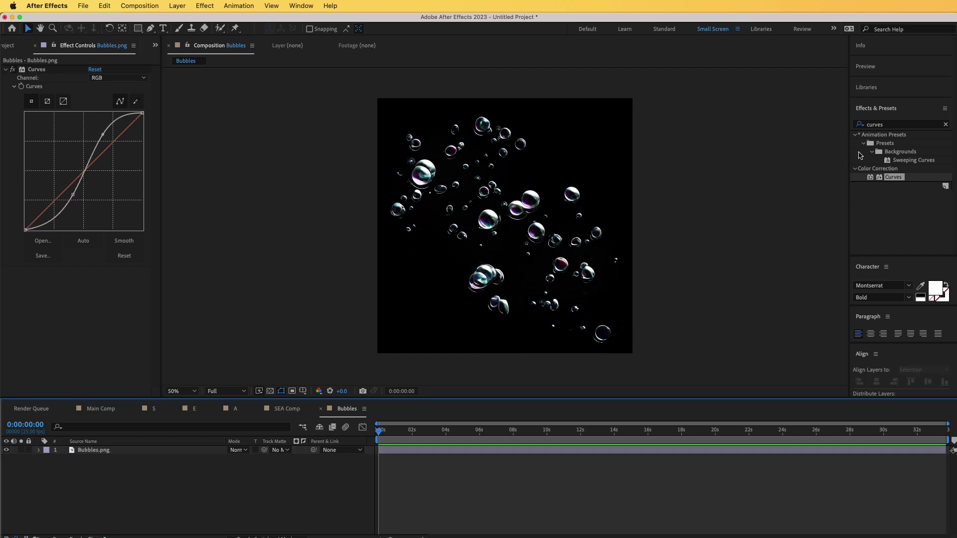
{"action": "left_click", "coordinate": [886, 125]}
{"action": "type", "text": "turbulent"}
{"action": "left_click_drag", "start_coordinate": [899, 143], "coordinate": [107, 306]}
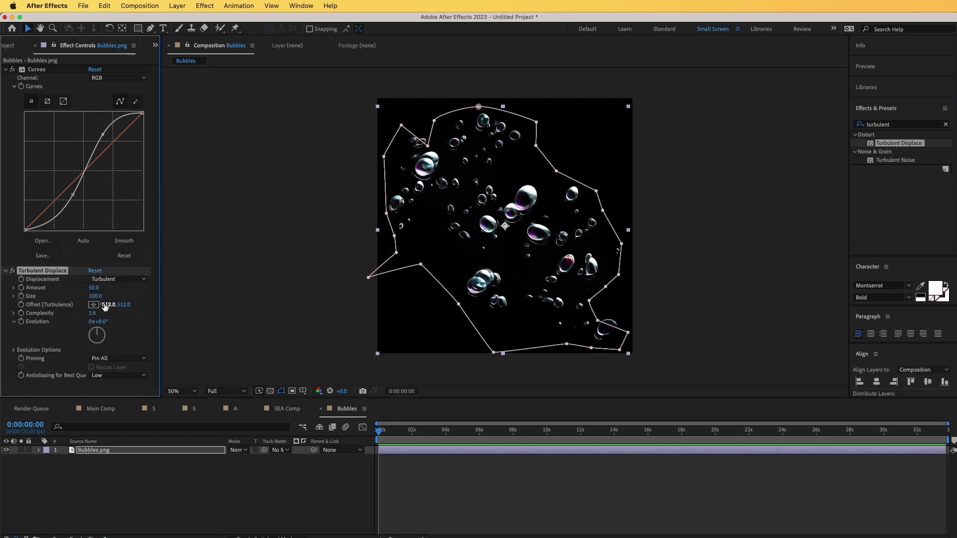
Set the Turbulent Displace Amount to 20 and Size to 200 on the Bubbles.png layer.
{"action": "left_click", "coordinate": [94, 287]}
{"action": "type", "text": "20"}
{"action": "key", "text": "Return"}
{"action": "left_click", "coordinate": [94, 296]}
{"action": "type", "text": "200"}
{"action": "key", "text": "Return"}
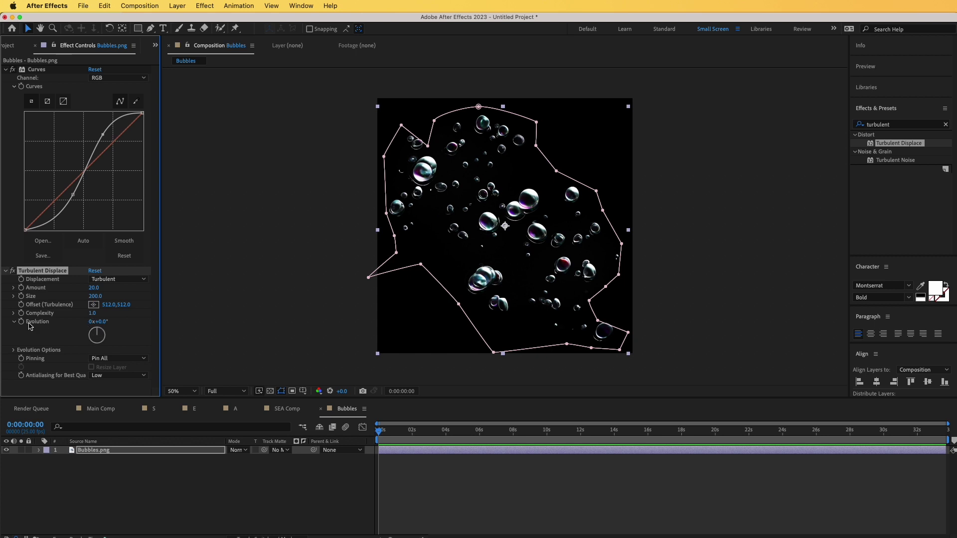
Animate Turbulent Displace's Offset (Turbulence) from 512, 536 at 0:00:00:00 to 464, -10000 at 0:00:33:17, and preview the bubble movement.
{"action": "left_click_drag", "start_coordinate": [121, 310], "coordinate": [384, 452]}
{"action": "left_click", "coordinate": [377, 435]}
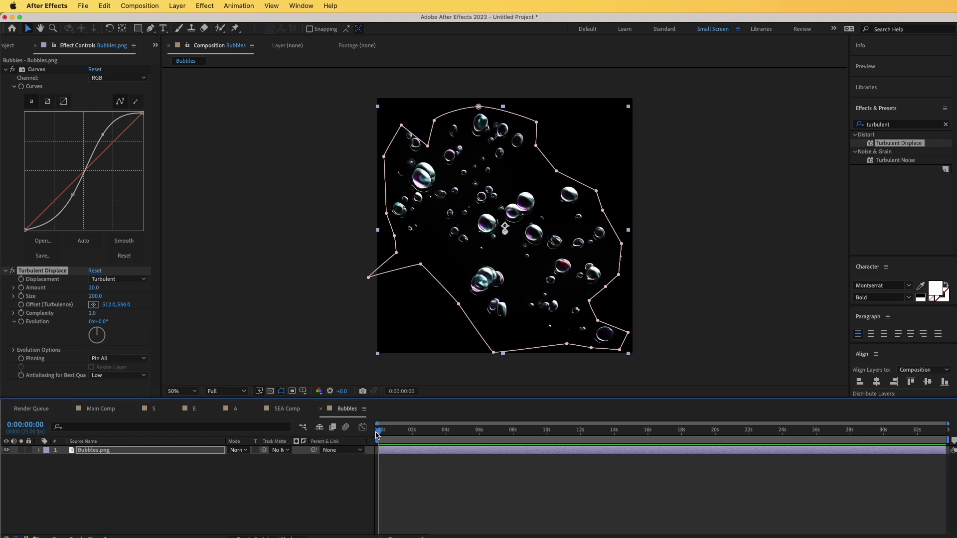
{"action": "left_click", "coordinate": [22, 308]}
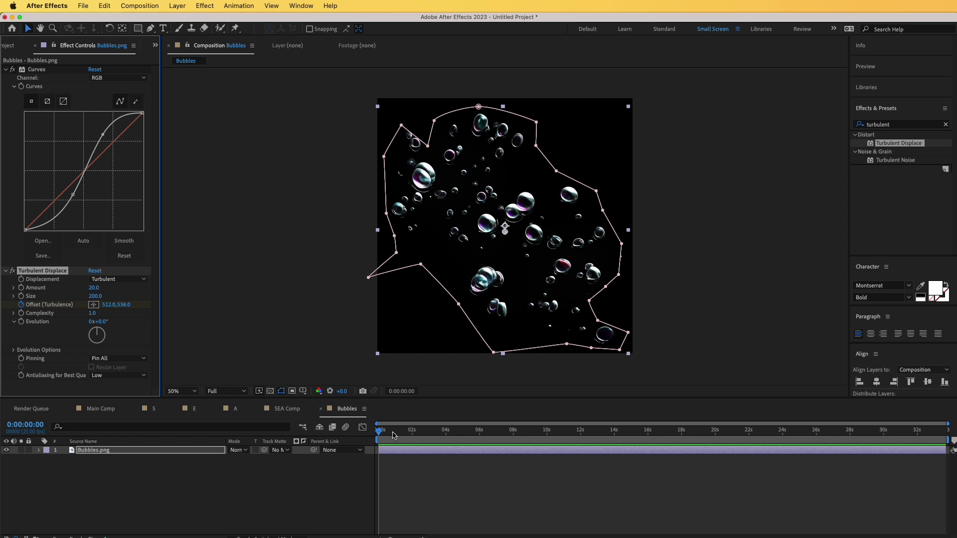
{"action": "left_click_drag", "start_coordinate": [387, 434], "coordinate": [948, 439]}
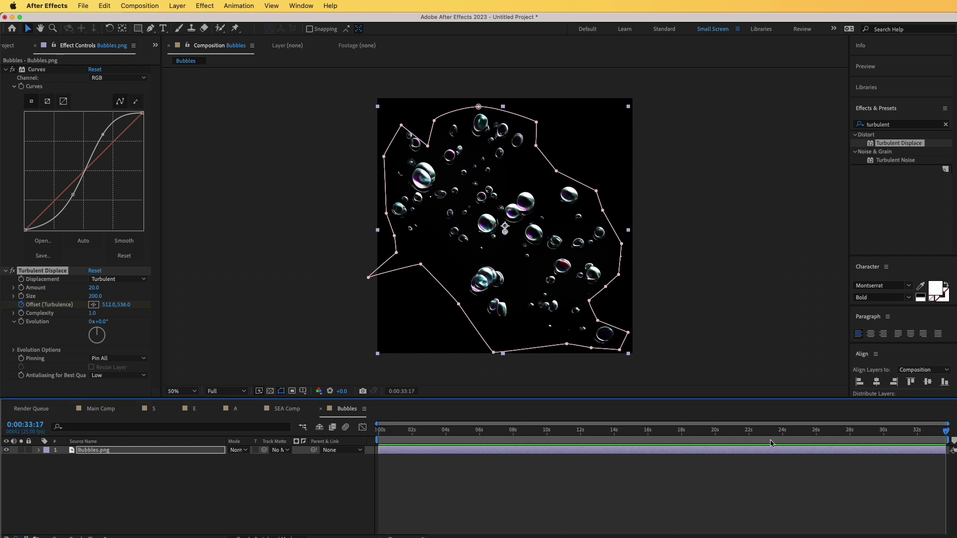
{"action": "left_click_drag", "start_coordinate": [131, 310], "coordinate": [64, 328]}
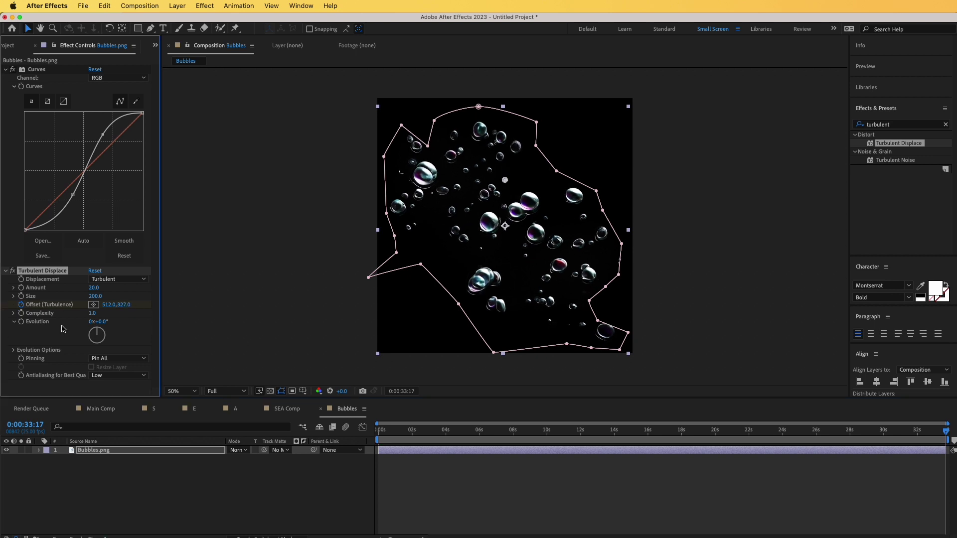
{"action": "left_click", "coordinate": [21, 305]}
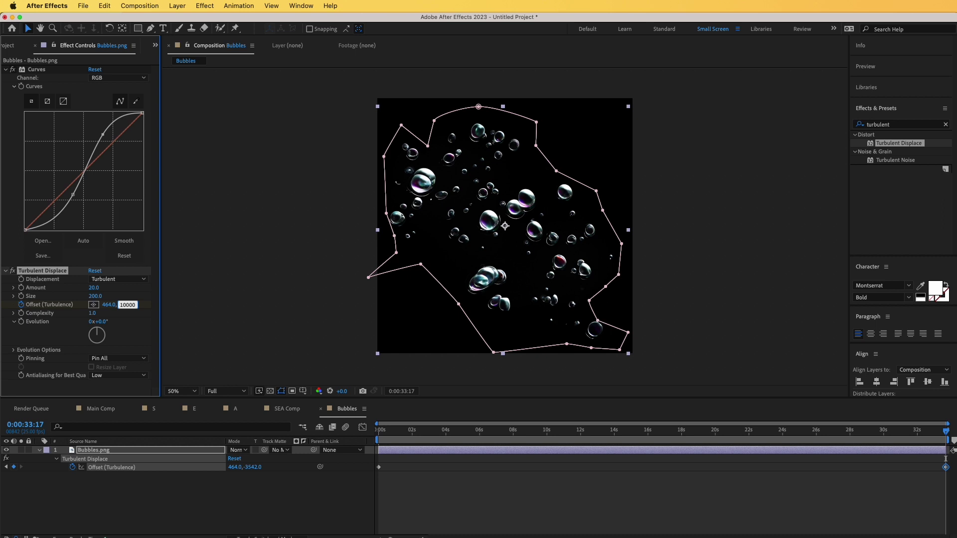
{"action": "key", "text": "Return"}
{"action": "key", "text": "space"}
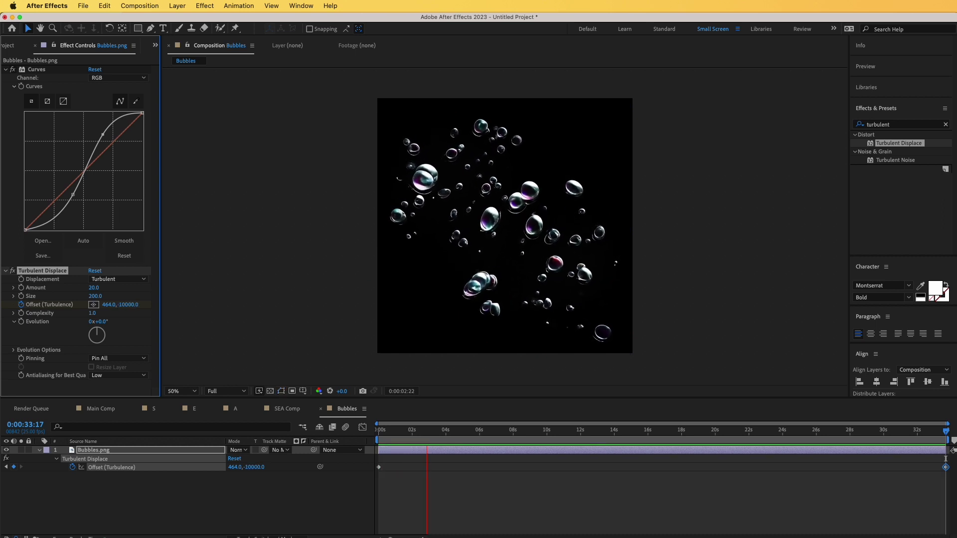
{"action": "left_click", "coordinate": [137, 326]}
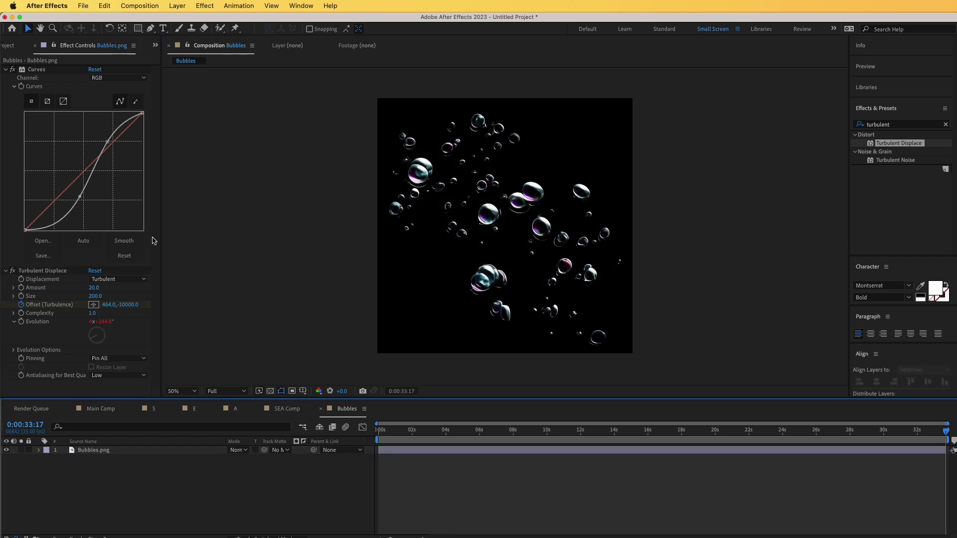
Add the Bubbles composition as the topmost layer in Main Comp and set its blending mode to Screen.
{"action": "left_click", "coordinate": [101, 409]}
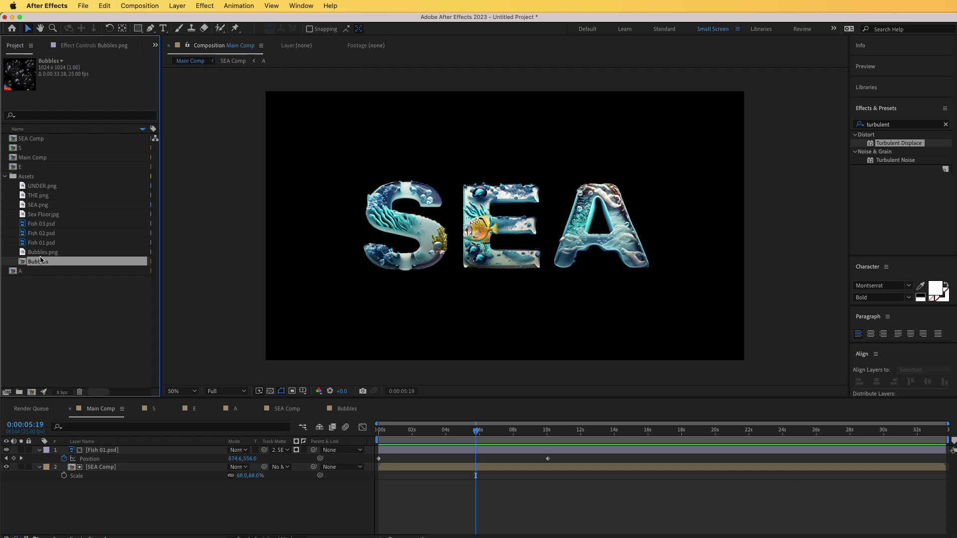
{"action": "left_click_drag", "start_coordinate": [39, 264], "coordinate": [134, 451]}
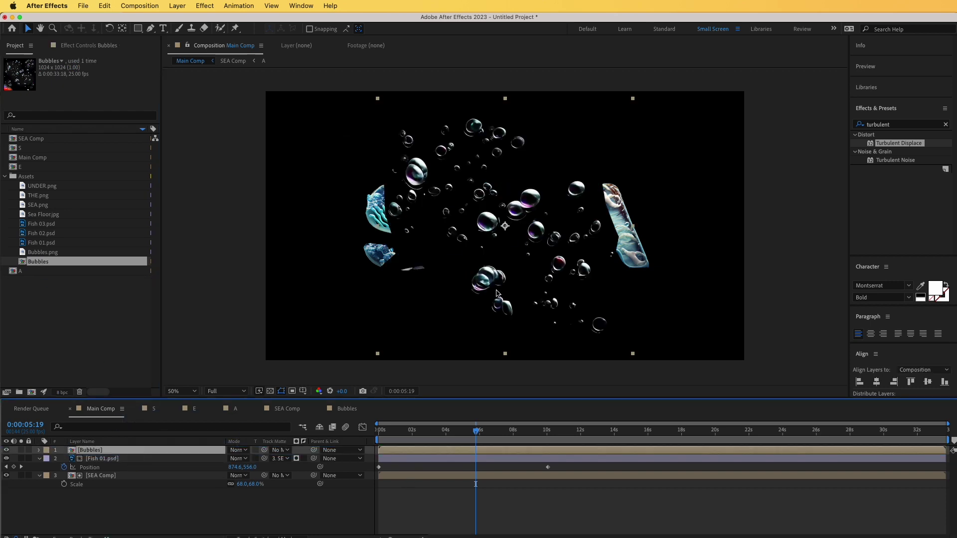
{"action": "left_click", "coordinate": [238, 450]}
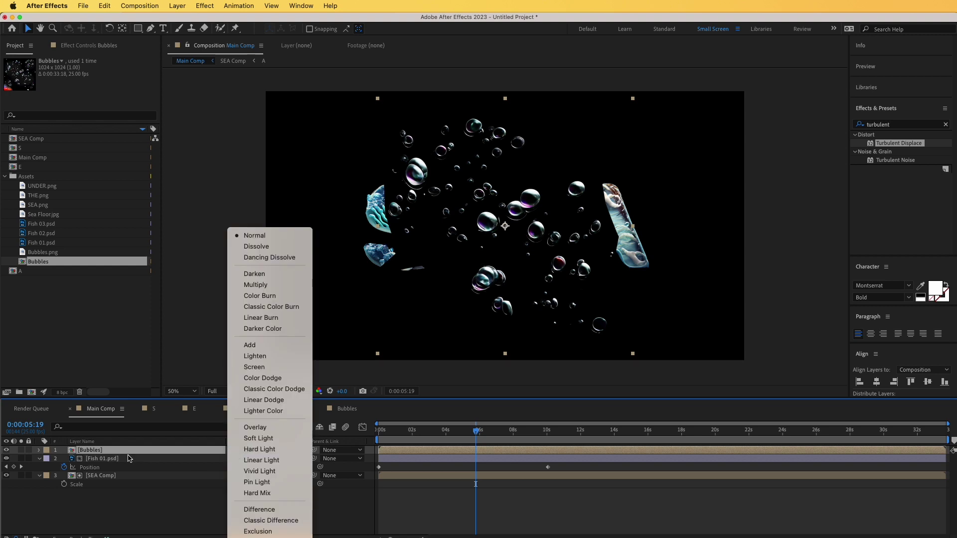
{"action": "left_click", "coordinate": [222, 454]}
{"action": "left_click", "coordinate": [234, 451]}
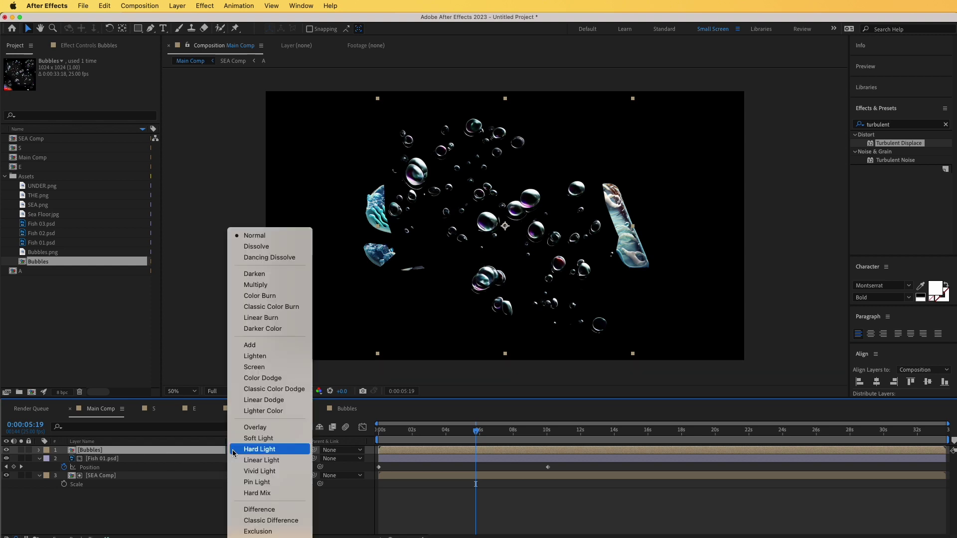
{"action": "left_click", "coordinate": [261, 370]}
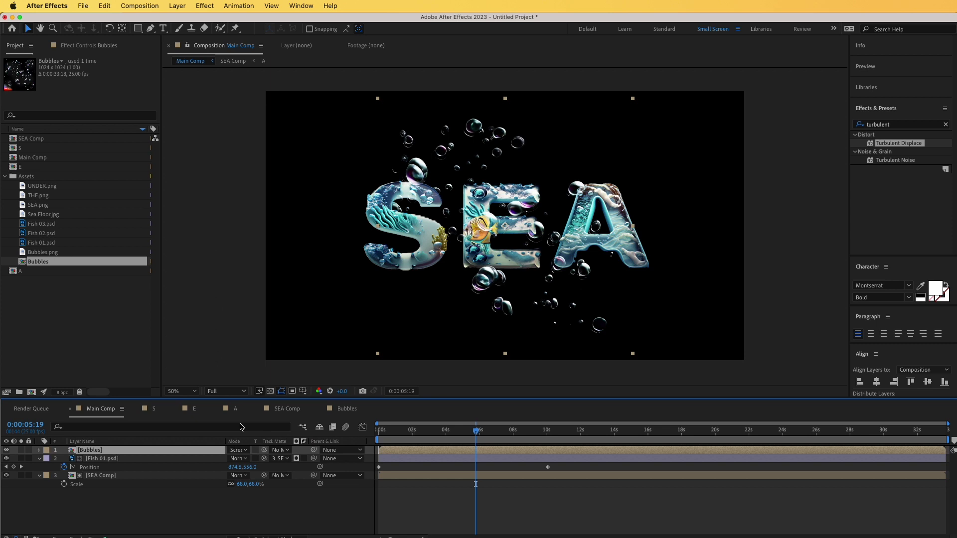
Scale the Bubbles layer to 48% and place it over the lower part of the letter S at 552, 688.
{"action": "left_click_drag", "start_coordinate": [505, 265], "coordinate": [398, 268]}
{"action": "key", "text": "s"}
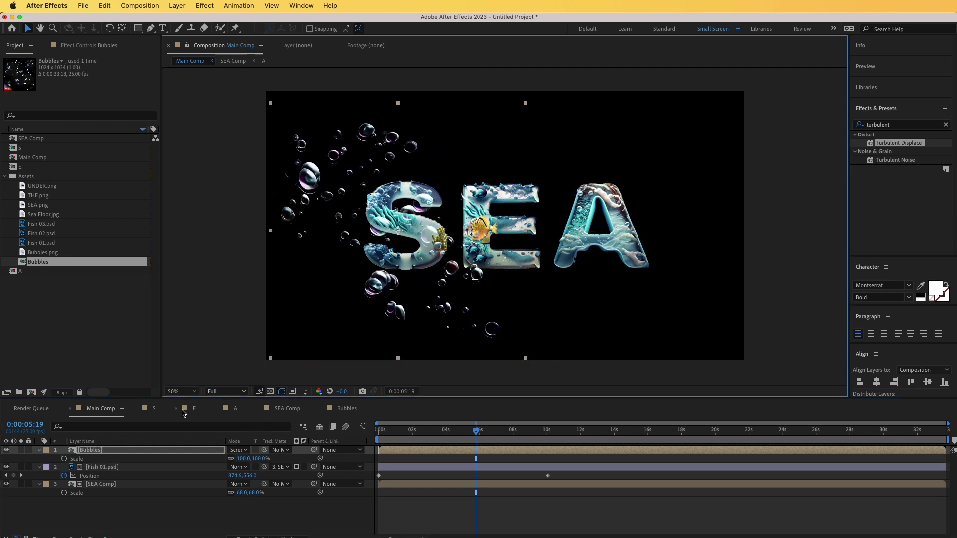
{"action": "left_click_drag", "start_coordinate": [256, 459], "coordinate": [235, 462]}
{"action": "left_click_drag", "start_coordinate": [398, 254], "coordinate": [401, 279]}
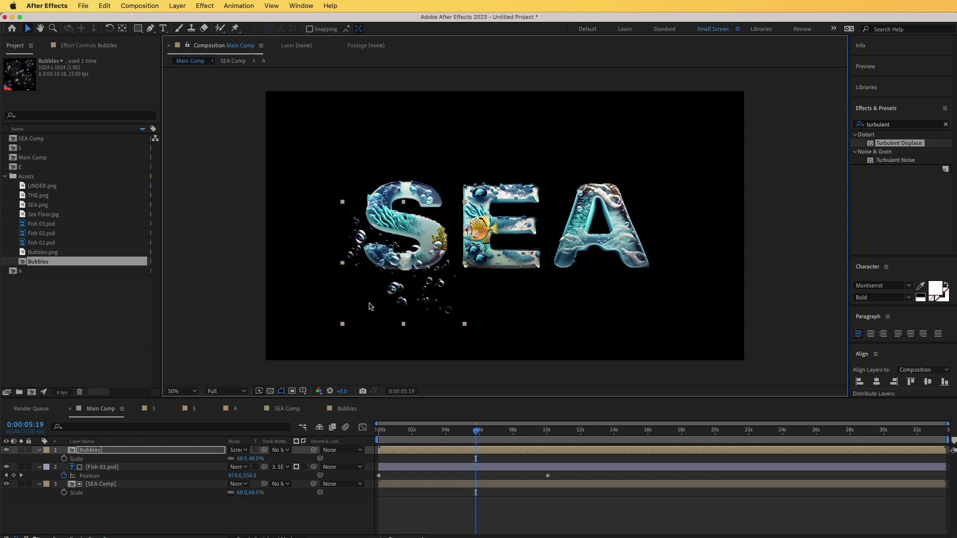
Animate the Bubbles layer's Position from its current spot at 0:00:00:00 to 552, 281 at 0:00:10:02, and preview the rise.
{"action": "left_click_drag", "start_coordinate": [384, 438], "coordinate": [378, 438]}
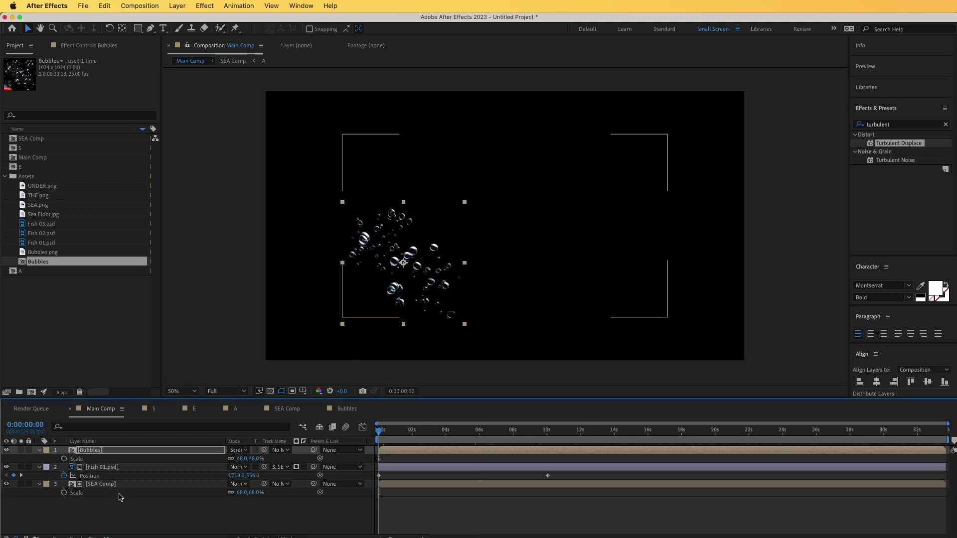
{"action": "key", "text": "p"}
{"action": "left_click", "coordinate": [64, 459]}
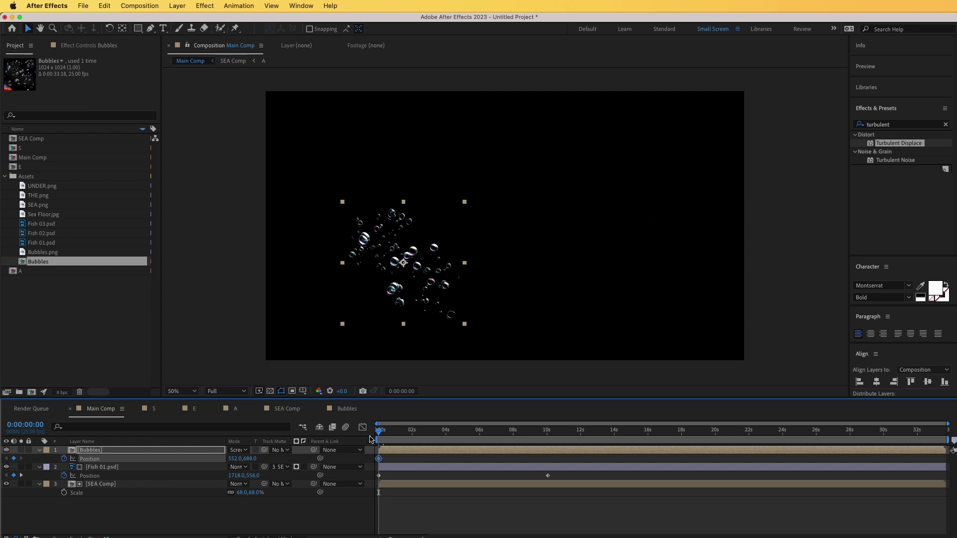
{"action": "left_click_drag", "start_coordinate": [383, 438], "coordinate": [550, 447]}
{"action": "left_click_drag", "start_coordinate": [249, 458], "coordinate": [39, 474]}
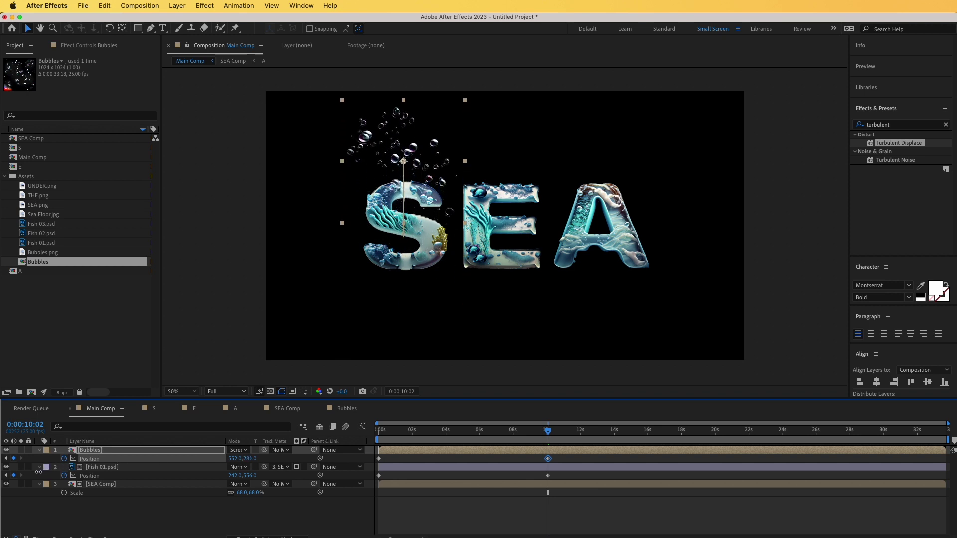
{"action": "key", "text": "space"}
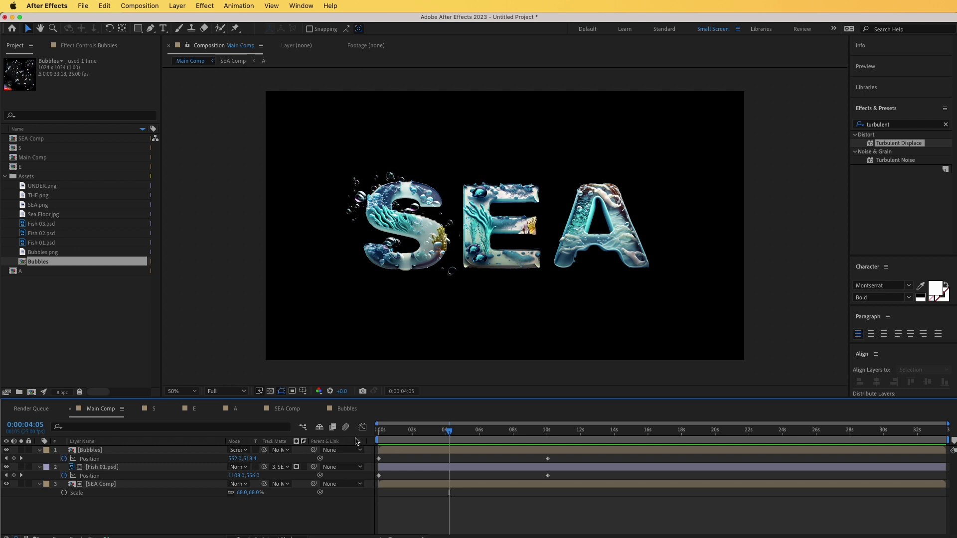
Duplicate the Bubbles layer twice in Main Comp.
{"action": "left_click", "coordinate": [407, 452]}
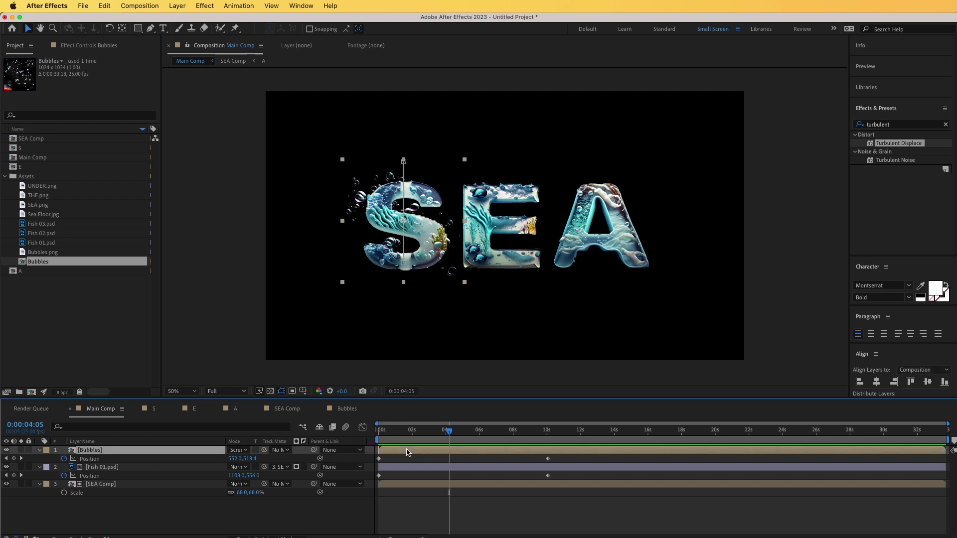
{"action": "key", "text": "super+d"}
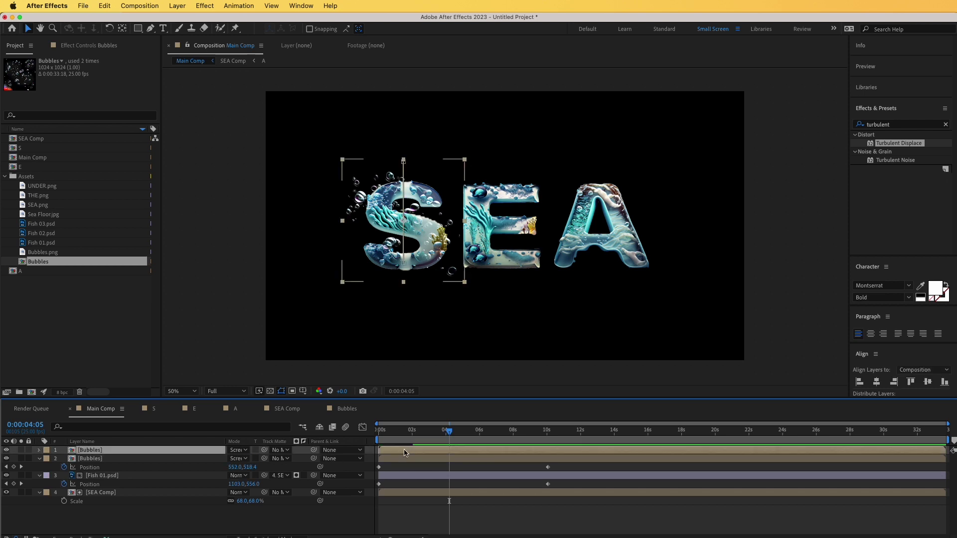
{"action": "key", "text": "super+d"}
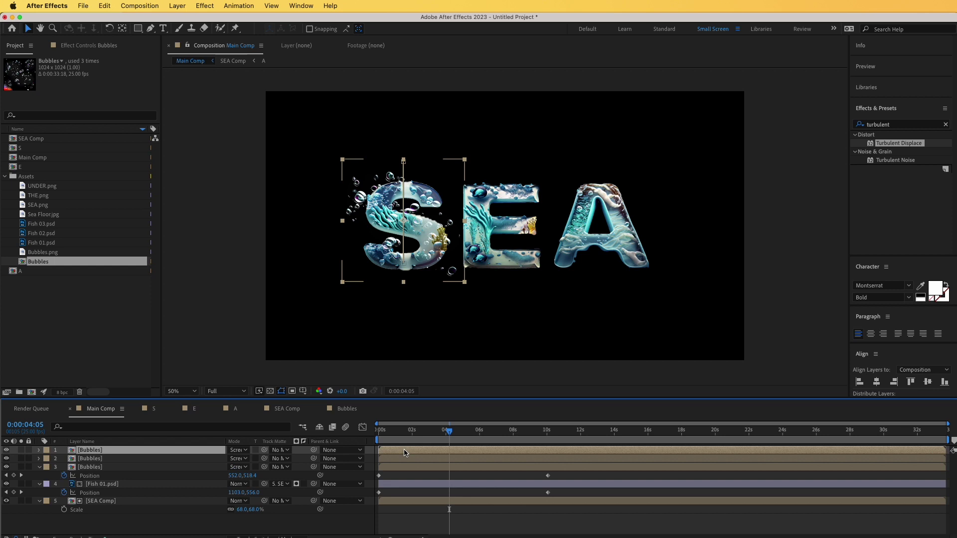
Shift all Position keyframes of the two upper Bubbles layers together so their X value is 902, over the letter E.
{"action": "key", "text": "p"}
{"action": "left_click_drag", "start_coordinate": [502, 435], "coordinate": [548, 434]}
{"action": "left_click", "coordinate": [534, 467]}
{"action": "key", "text": "p"}
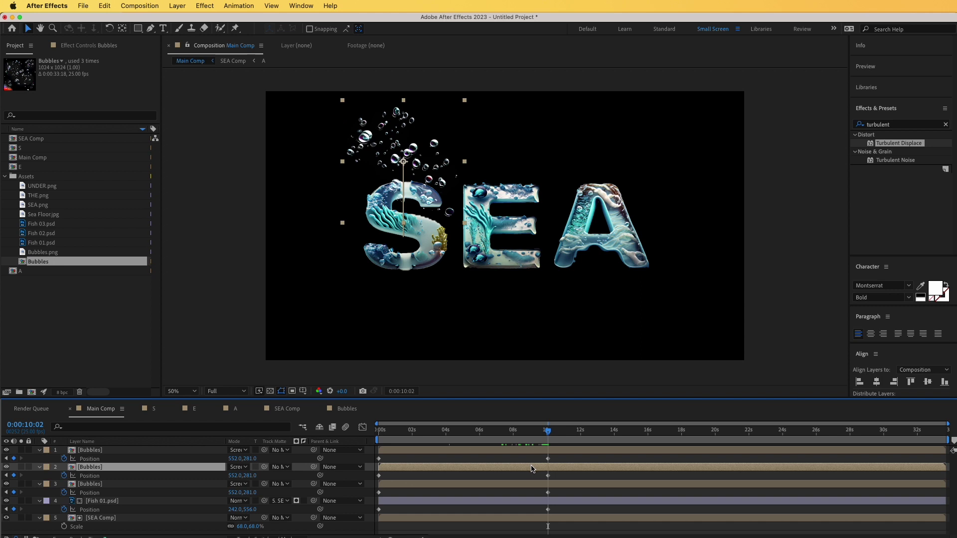
{"action": "left_click", "coordinate": [89, 451], "text": "shift"}
{"action": "left_click", "coordinate": [98, 485], "text": "shift"}
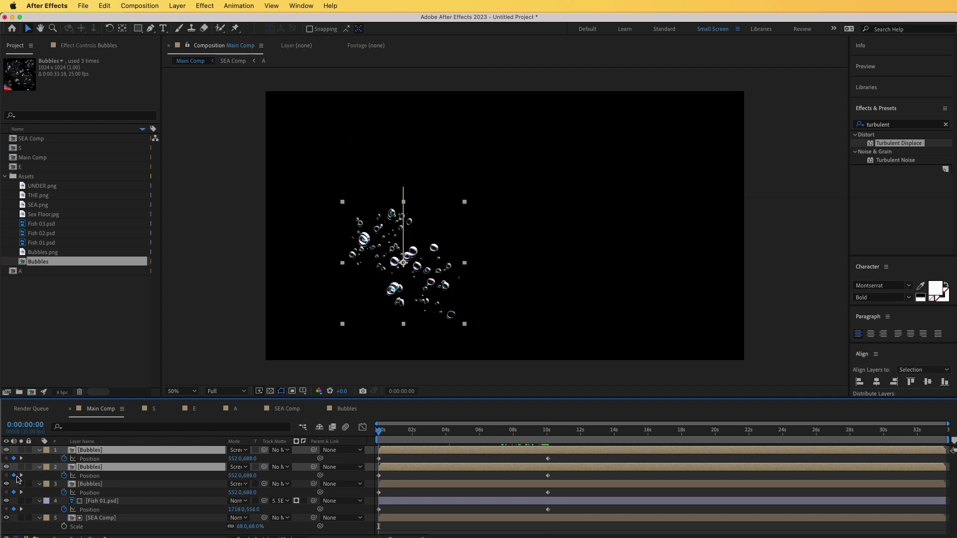
{"action": "left_click", "coordinate": [94, 460]}
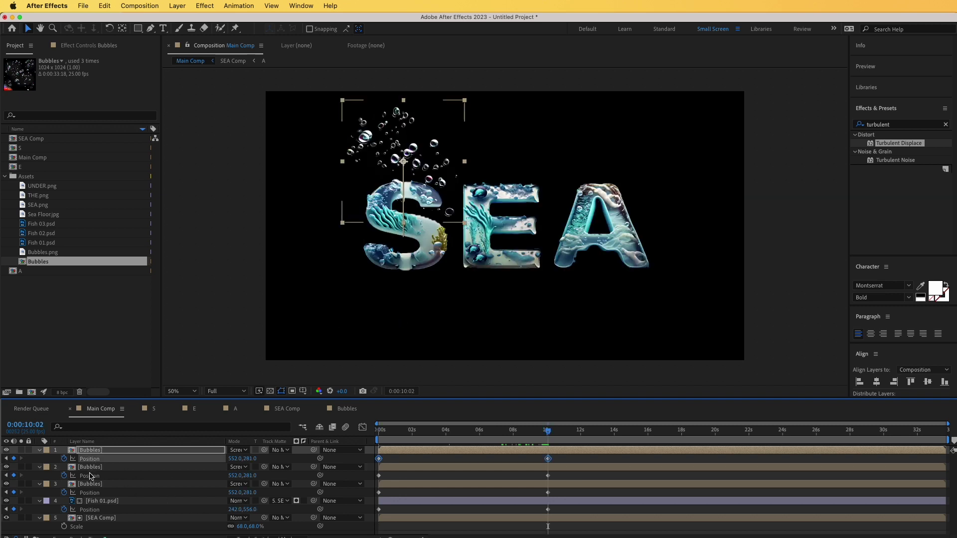
{"action": "left_click", "coordinate": [90, 476], "text": "shift"}
{"action": "left_click_drag", "start_coordinate": [235, 458], "coordinate": [399, 451]}
{"action": "key", "text": "F2"}
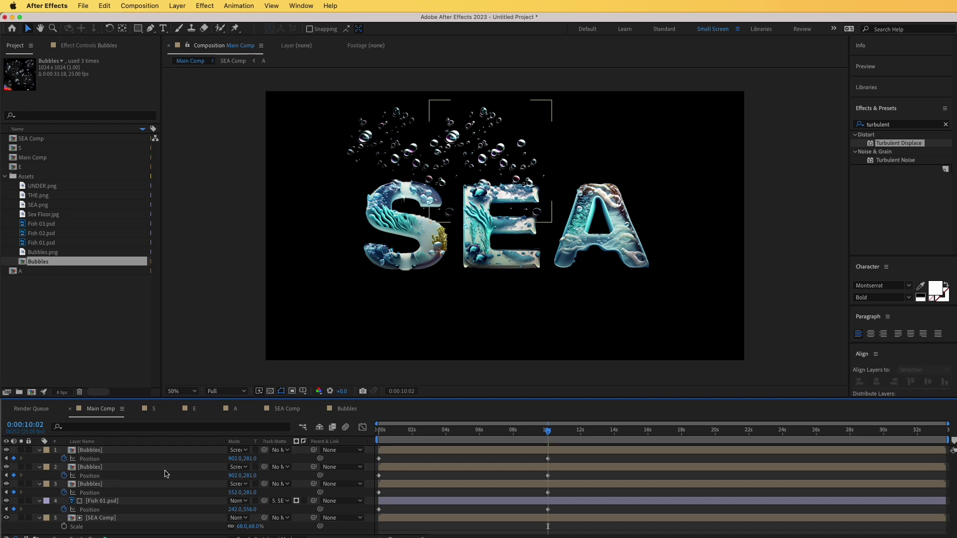
Shift both Position keyframes of the topmost Bubbles layer to an X value of 1299, over the letter A.
{"action": "left_click", "coordinate": [95, 460]}
{"action": "left_click_drag", "start_coordinate": [237, 460], "coordinate": [435, 462]}
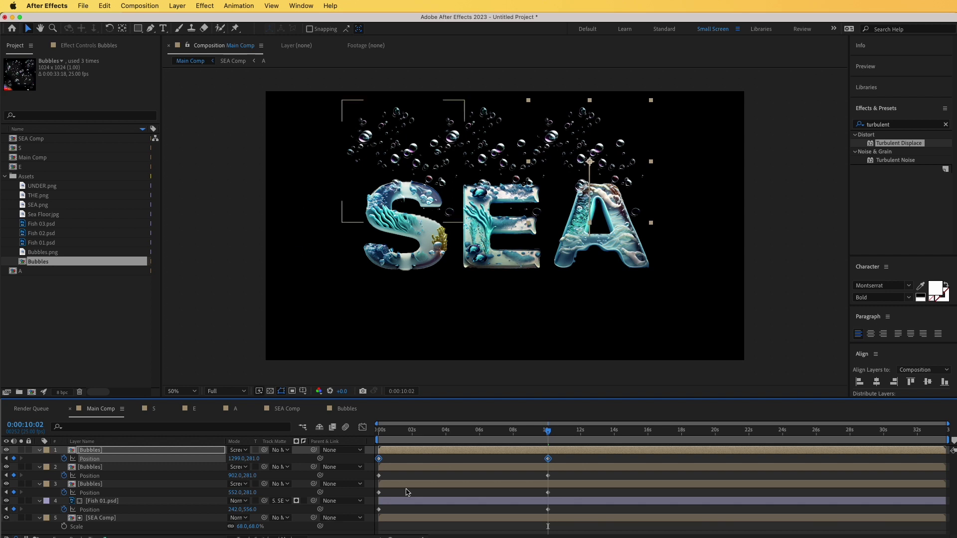
{"action": "left_click", "coordinate": [397, 460]}
Flip the middle Bubbles layer horizontally and shrink it to a Scale of -38.5, 37%.
{"action": "left_click", "coordinate": [392, 469]}
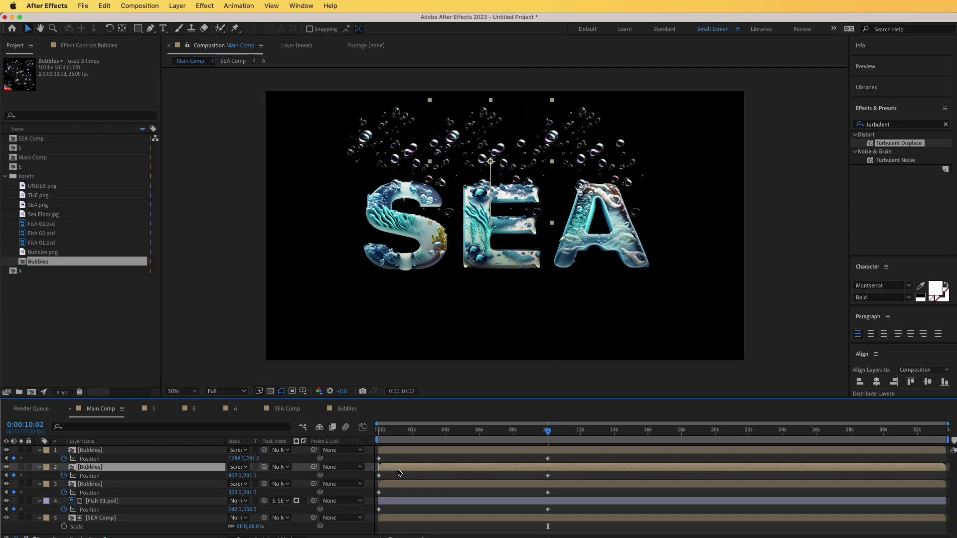
{"action": "key", "text": "s"}
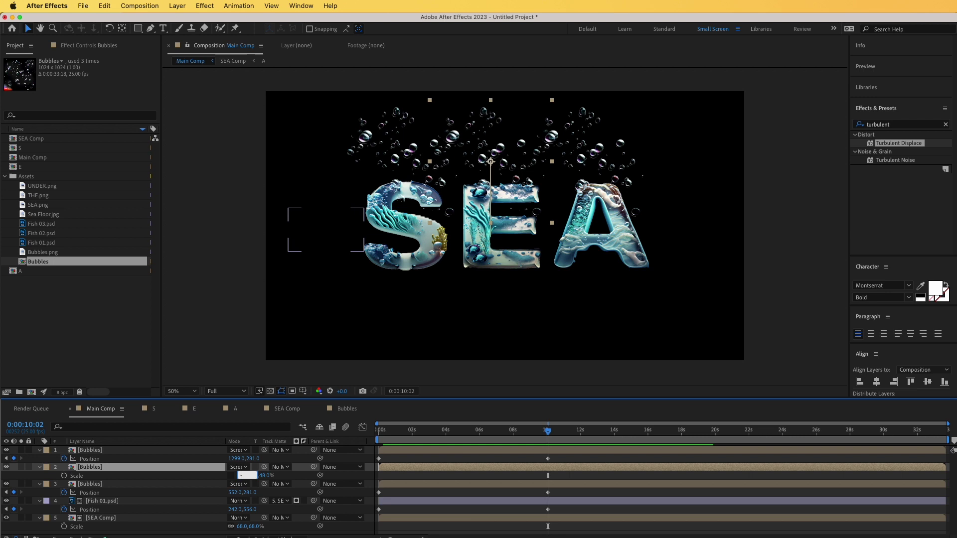
{"action": "type", "text": "0"}
{"action": "key", "text": "Return"}
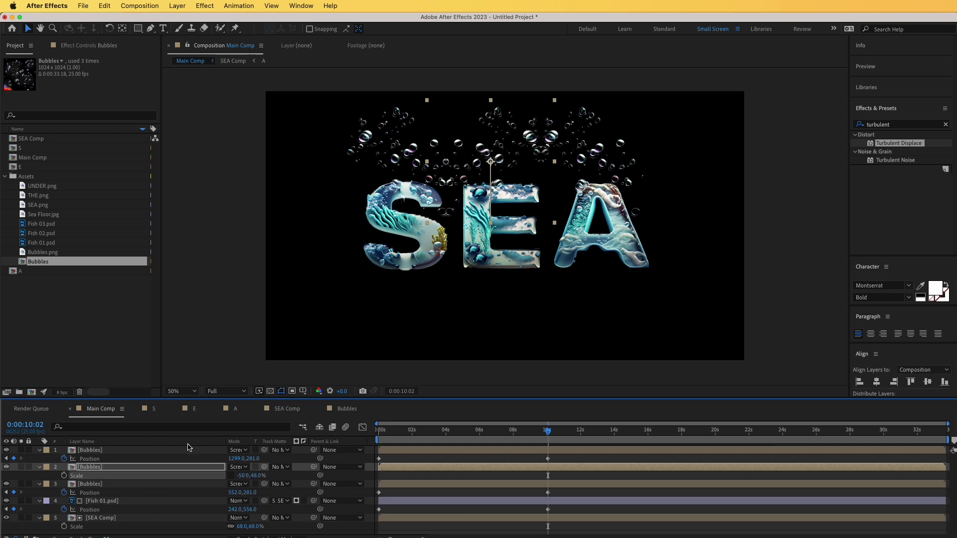
{"action": "left_click_drag", "start_coordinate": [249, 476], "coordinate": [252, 478]}
Scale the topmost Bubbles layer to 61% and return to the start of the Main Comp timeline.
{"action": "left_click", "coordinate": [547, 458]}
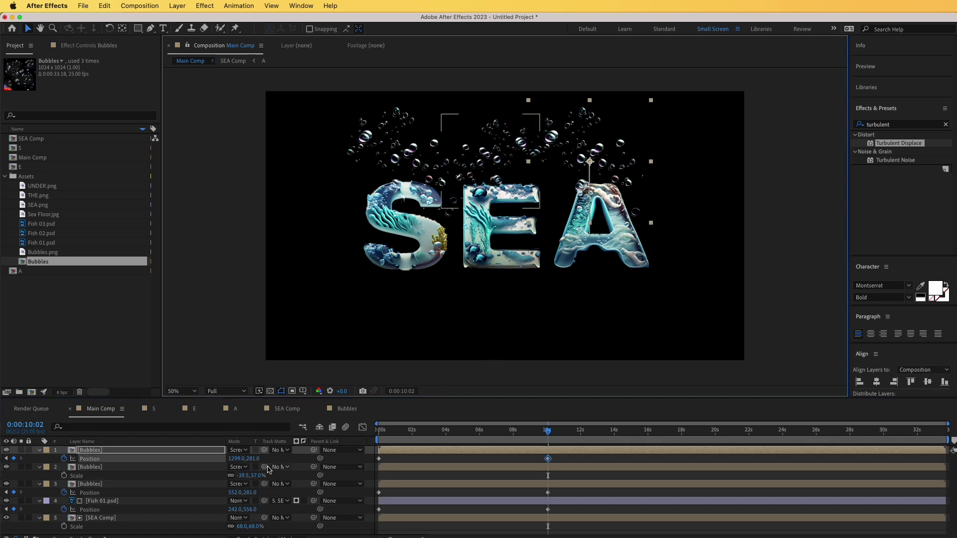
{"action": "key", "text": "s"}
{"action": "left_click_drag", "start_coordinate": [255, 459], "coordinate": [258, 458]}
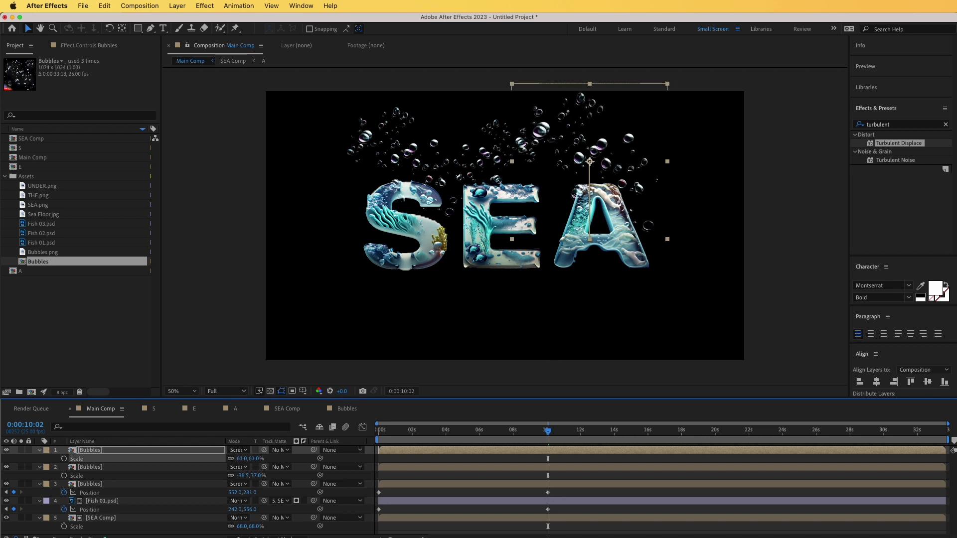
{"action": "key", "text": "super+grave"}
{"action": "key", "text": "Home"}
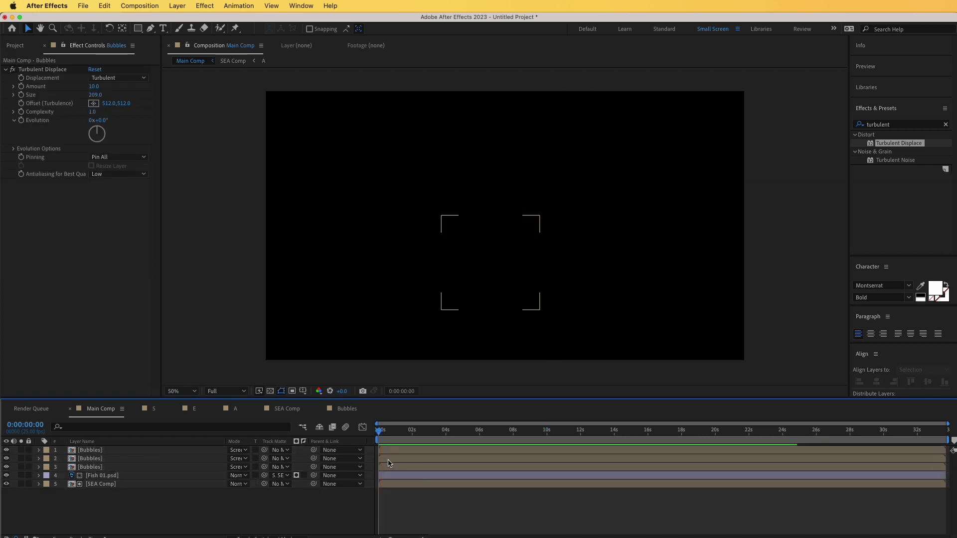
Delay the middle and topmost Bubbles layers to start about 4 and 8 frames in, and preview the staggered bubbles.
{"action": "left_click", "coordinate": [394, 462]}
{"action": "left_click", "coordinate": [397, 451]}
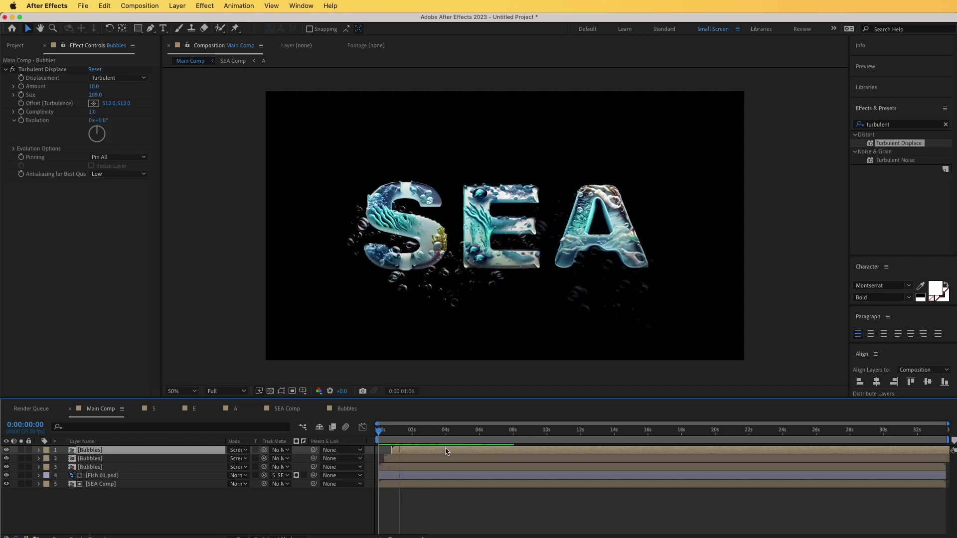
{"action": "left_click", "coordinate": [398, 458]}
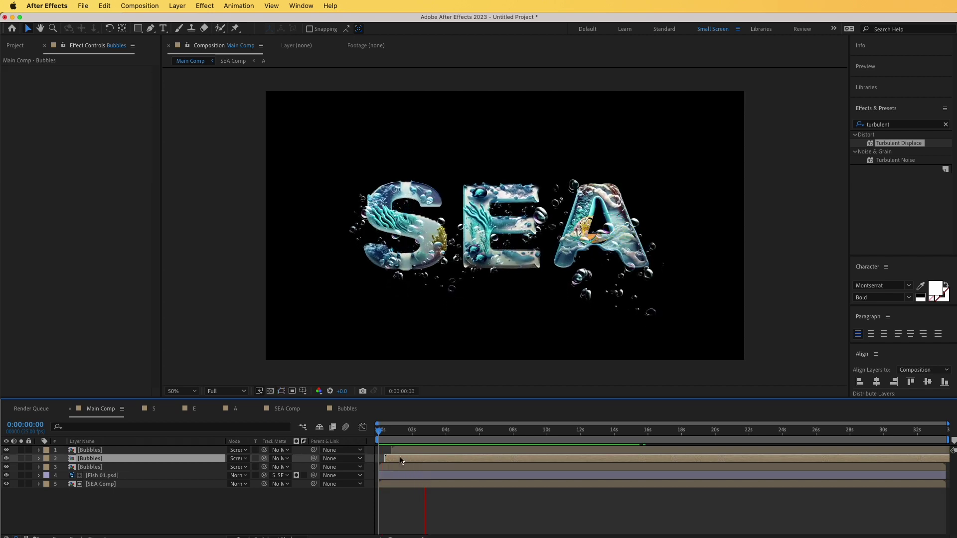
{"action": "scroll", "coordinate": [415, 462], "scroll_direction": "up", "scroll_amount": 4}
{"action": "key", "text": "space"}
{"action": "key", "text": "super+Up"}
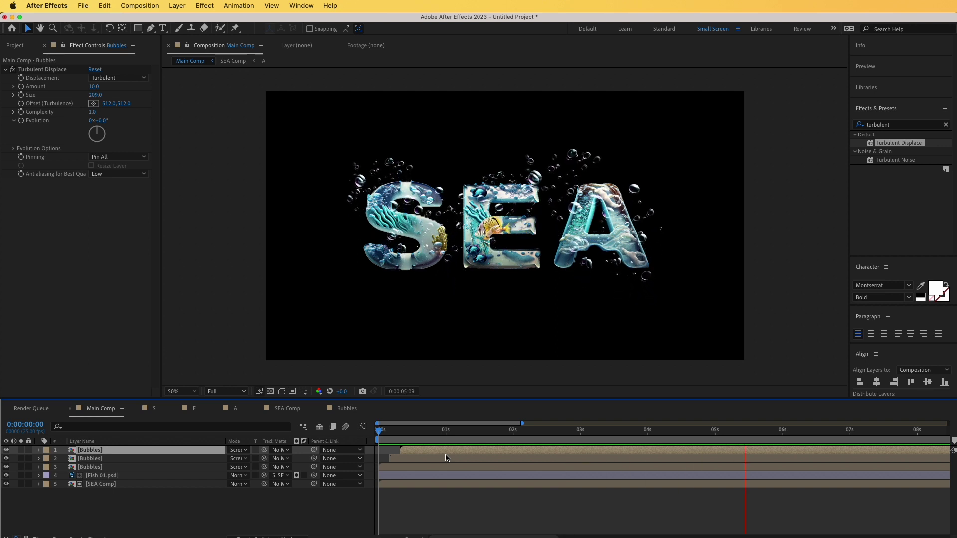
{"action": "key", "text": "space"}
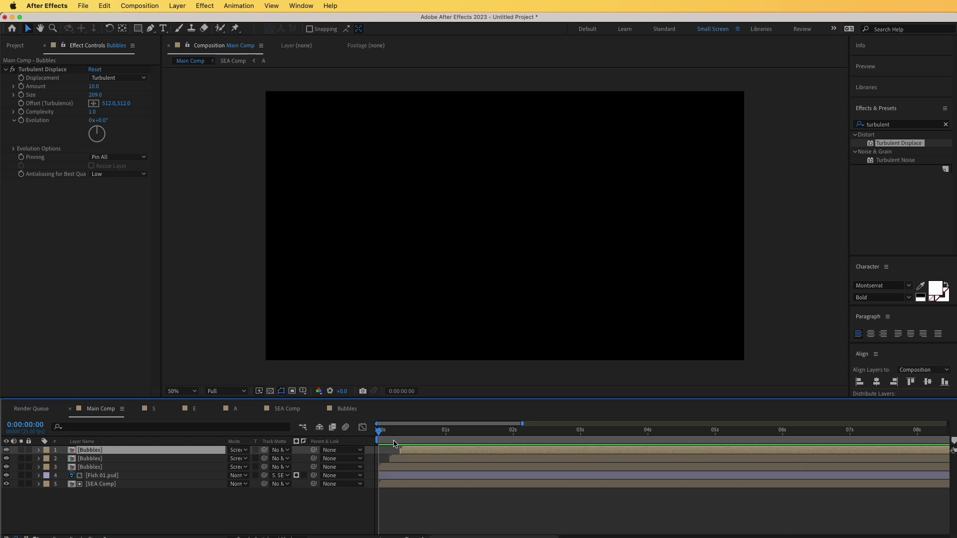
Duplicate the SEA Comp layer in the Main Comp and apply Turbulent Displace to the upper copy.
{"action": "left_click_drag", "start_coordinate": [395, 432], "coordinate": [498, 439]}
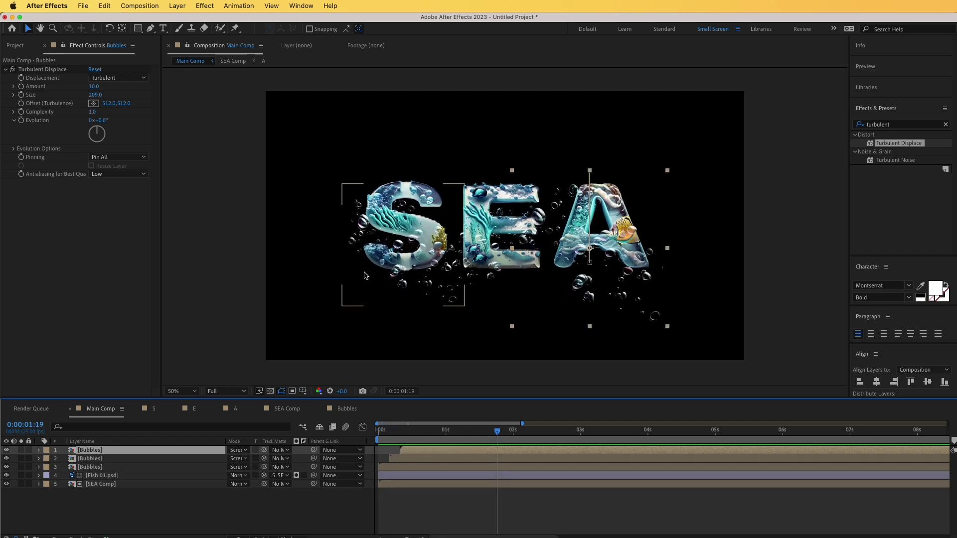
{"action": "left_click", "coordinate": [114, 484]}
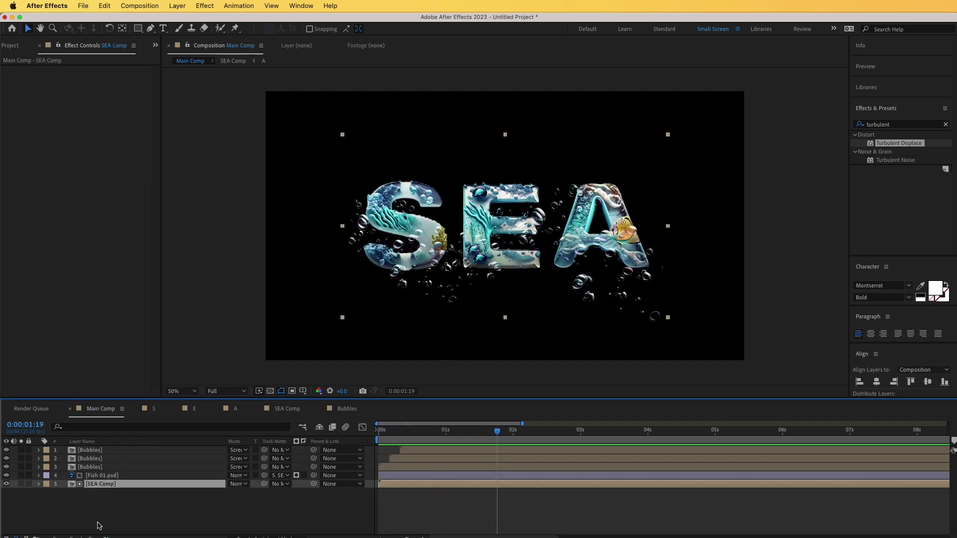
{"action": "key", "text": "super+d"}
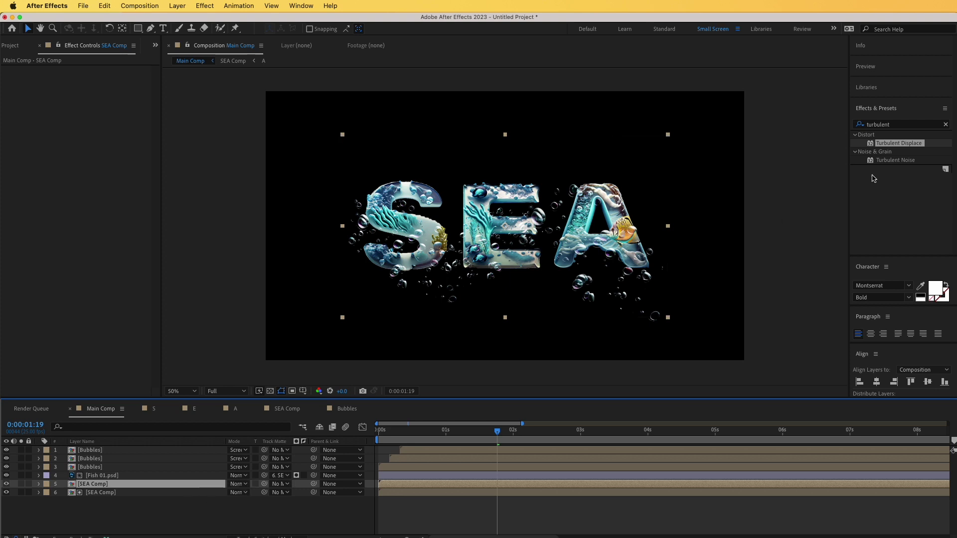
{"action": "left_click", "coordinate": [897, 146]}
{"action": "left_click_drag", "start_coordinate": [887, 155], "coordinate": [145, 486]}
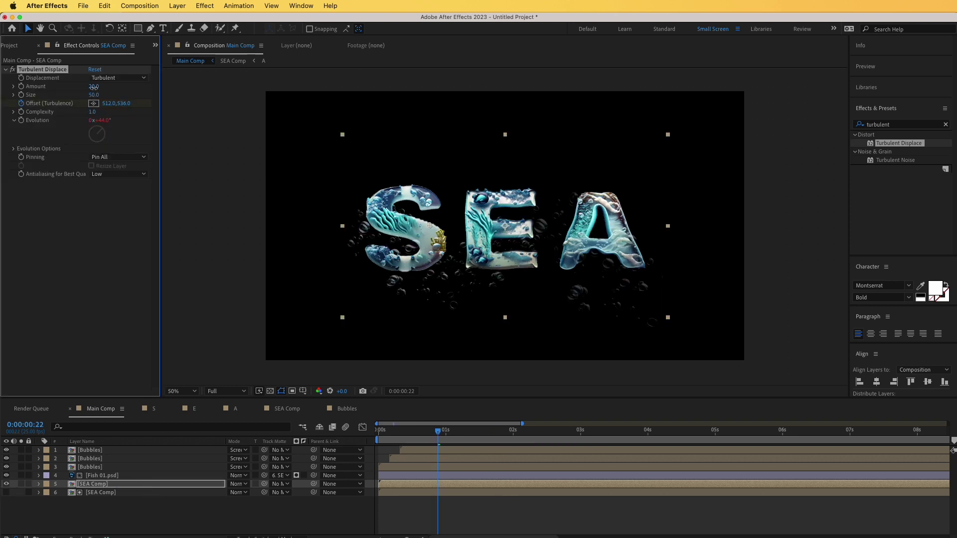
Set the Turbulent Displace Amount to 5 and Size to 20 on the upper SEA Comp, and preview the distortion.
{"action": "type", "text": "10"}
{"action": "key", "text": "Return"}
{"action": "key", "text": "space"}
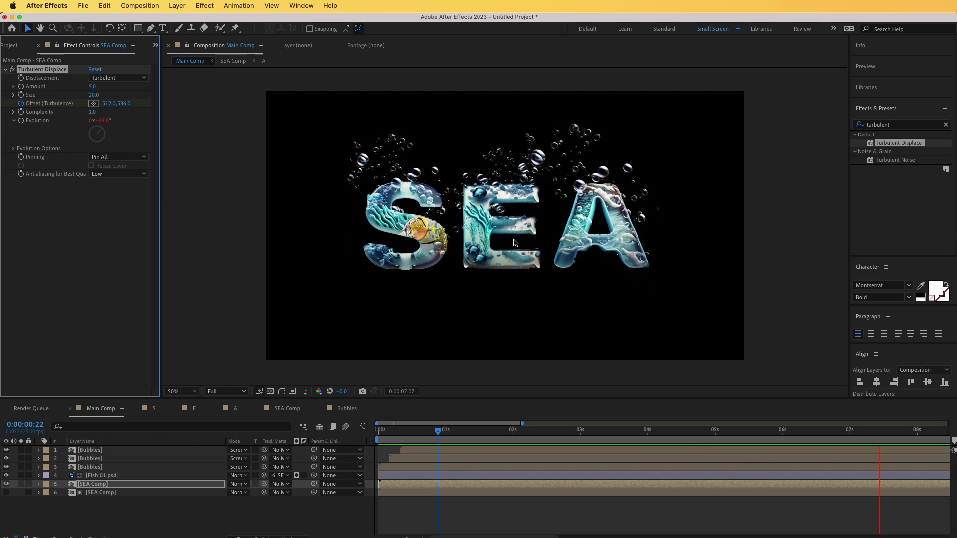
{"action": "key", "text": "space"}
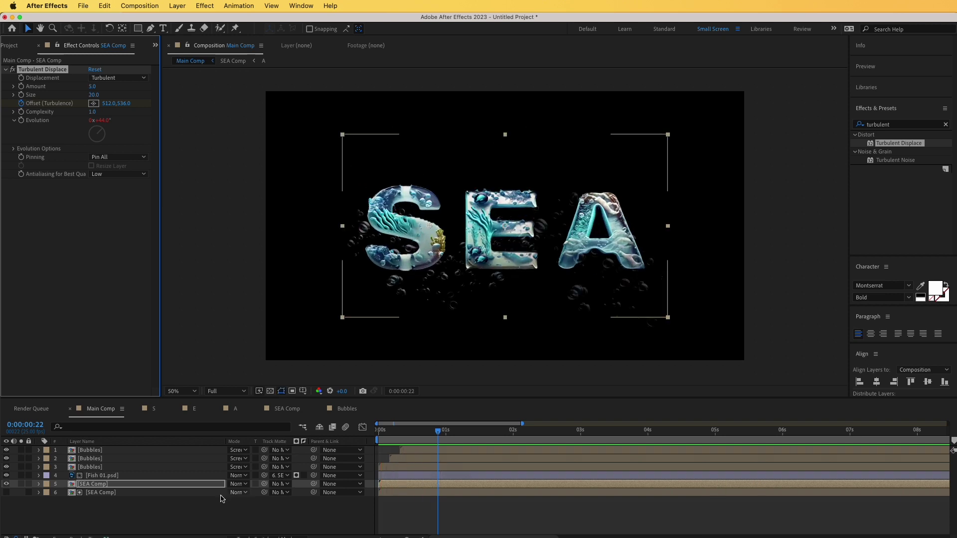
Use the lower SEA Comp as the track matte of the displaced SEA Comp layer and preview the composition.
{"action": "left_click", "coordinate": [277, 484]}
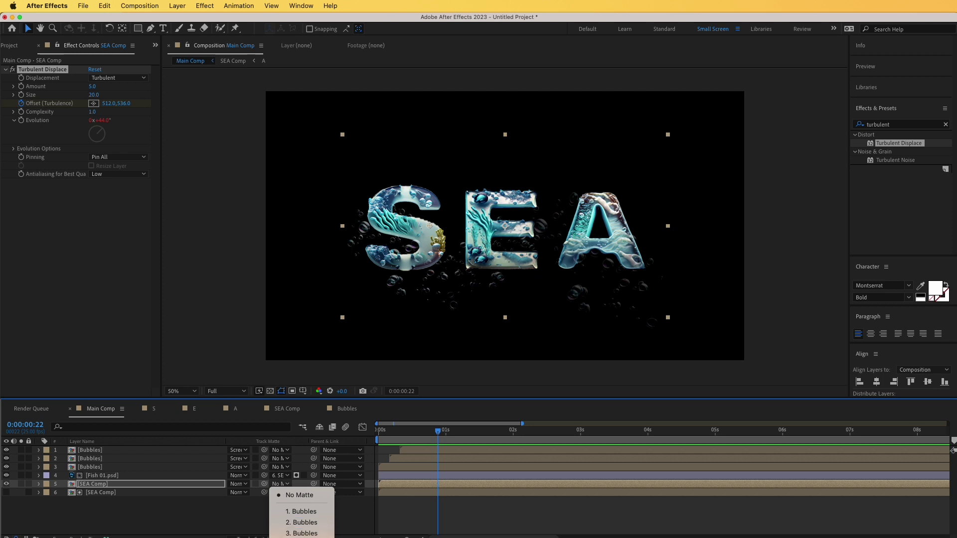
{"action": "key", "text": "Return"}
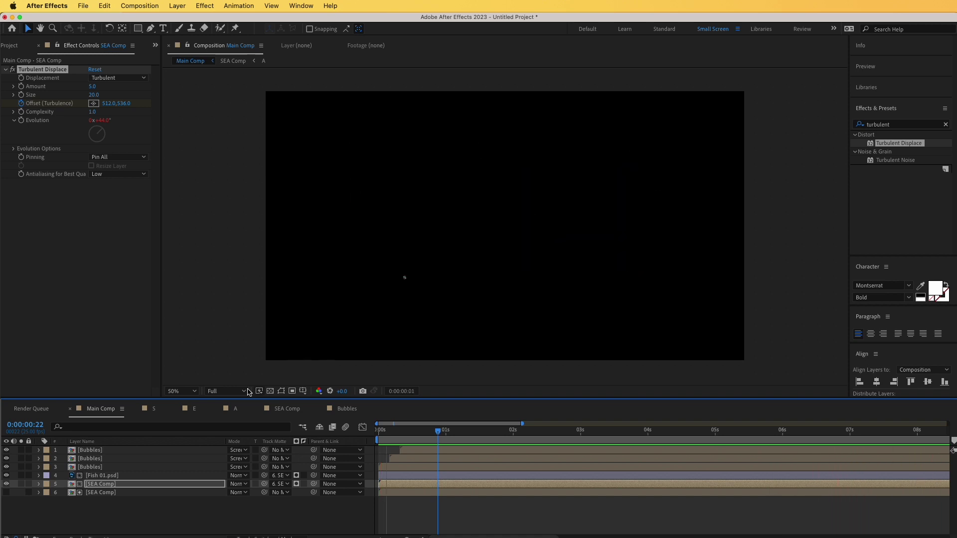
{"action": "key", "text": "space"}
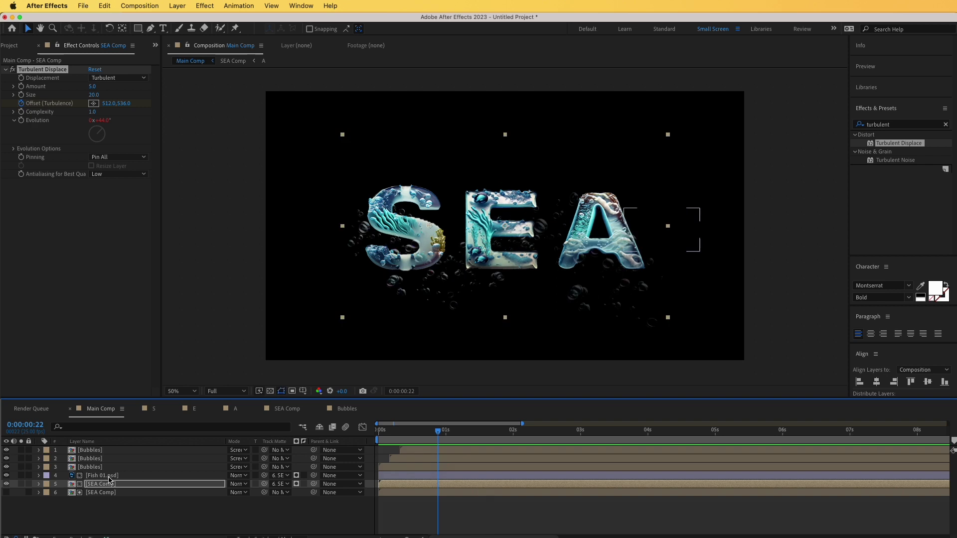
Add Fish 02.psd above Fish 01, matted by SEA Comp, and animate its Position from left of the S to right of the A over about 7:21.
{"action": "left_click", "coordinate": [20, 47]}
{"action": "left_click_drag", "start_coordinate": [43, 234], "coordinate": [108, 474]}
{"action": "key", "text": "ctrl+v"}
{"action": "key", "text": "Home"}
{"action": "key", "text": "ctrl+v"}
{"action": "key", "text": "space"}
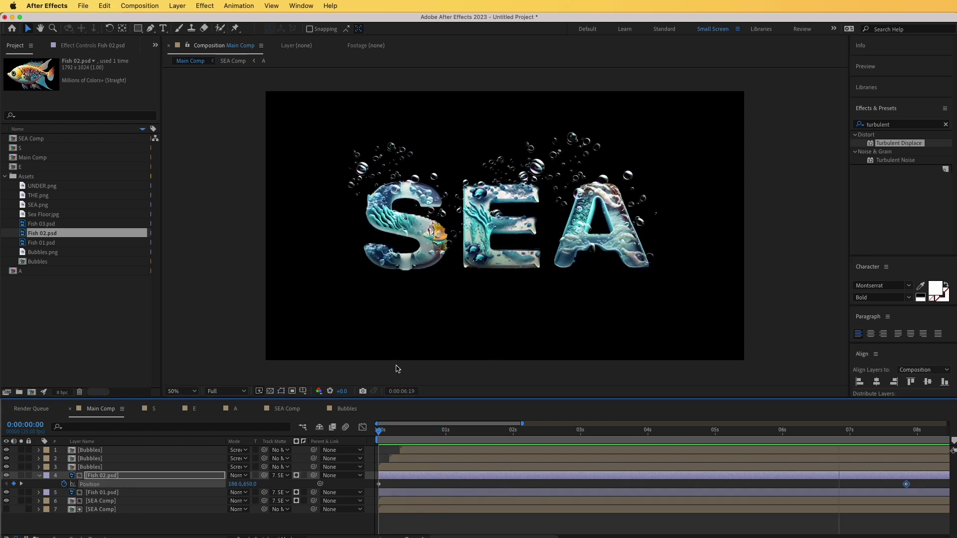
{"action": "left_click", "coordinate": [398, 369]}
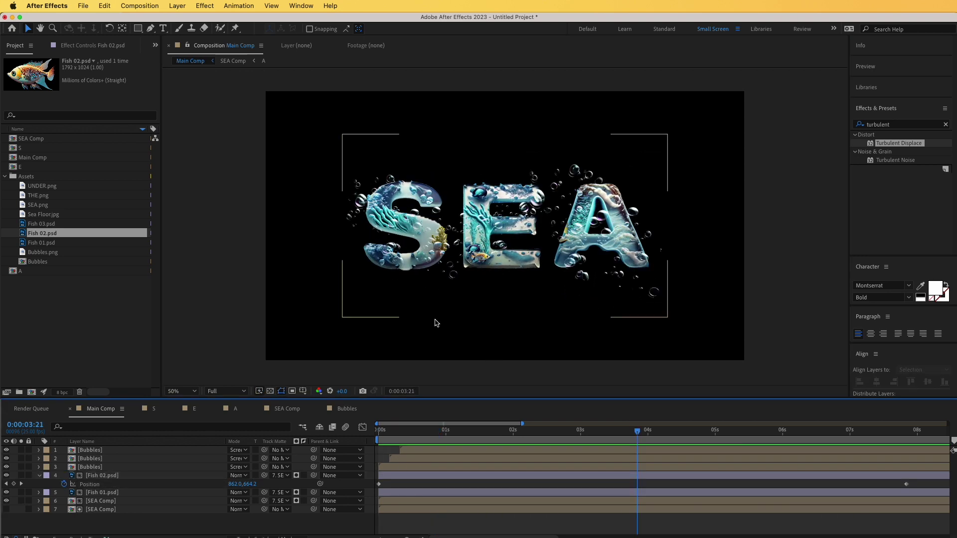
Duplicate the Fish 02 layer three times and set the Scale of the three copies to -2, 2%.
{"action": "left_click", "coordinate": [396, 476]}
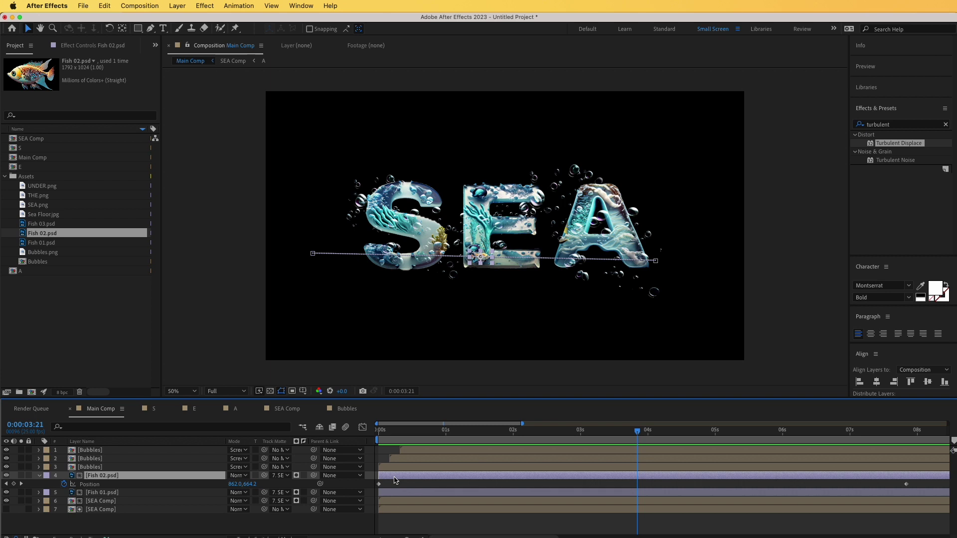
{"action": "key", "text": "ctrl+d"}
{"action": "key", "text": "ctrl+d"}
{"action": "key", "text": "ctrl+d"}
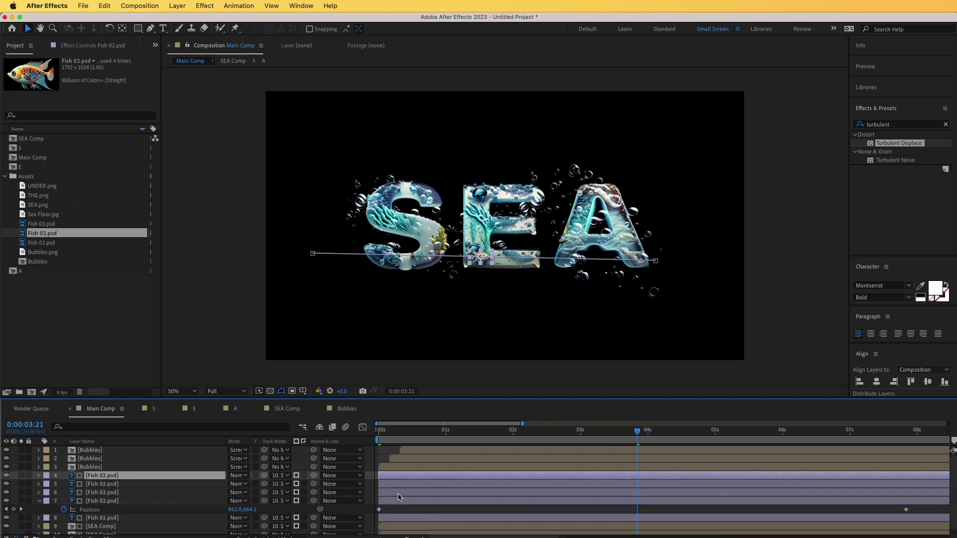
{"action": "left_click", "coordinate": [397, 493], "text": "shift"}
{"action": "key", "text": "s"}
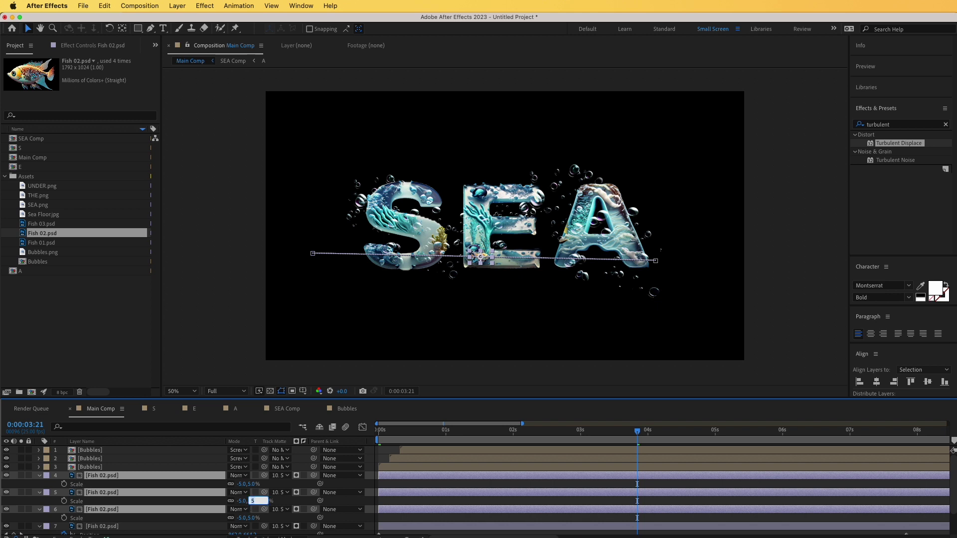
{"action": "type", "text": "2"}
{"action": "key", "text": "Return"}
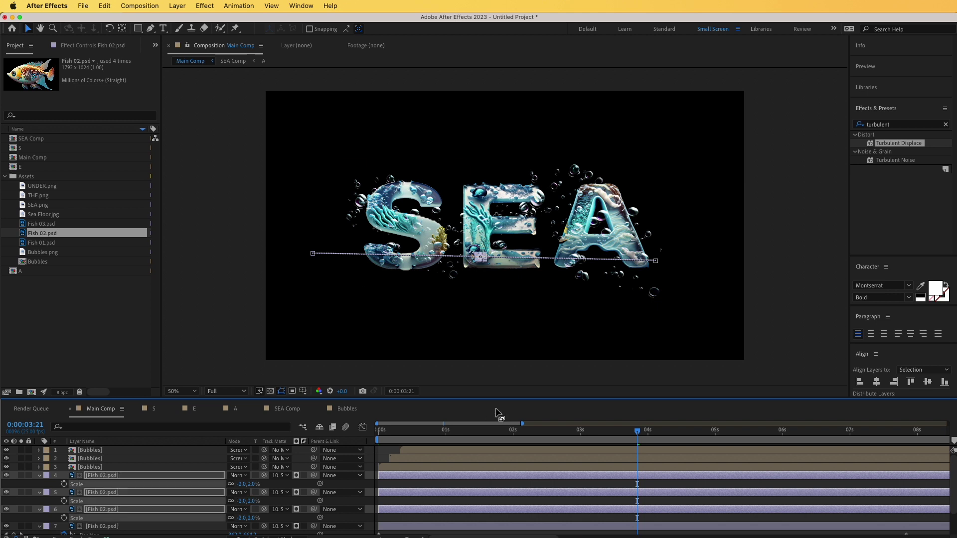
Stagger the three small Fish 02 copies to start about 0.4, 0.6 and 0.9 s into the timeline.
{"action": "left_click", "coordinate": [375, 502]}
{"action": "left_click", "coordinate": [389, 510]}
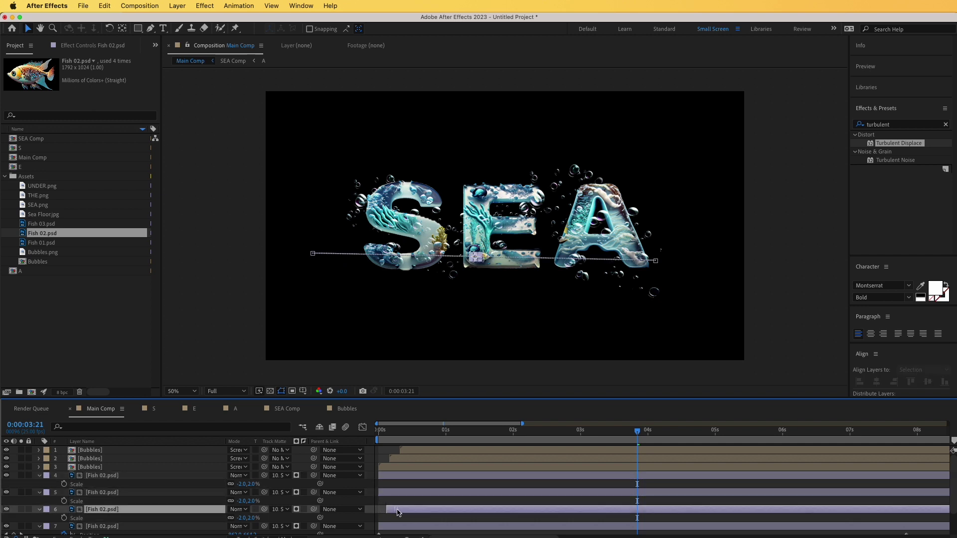
{"action": "left_click_drag", "start_coordinate": [390, 494], "coordinate": [416, 482]}
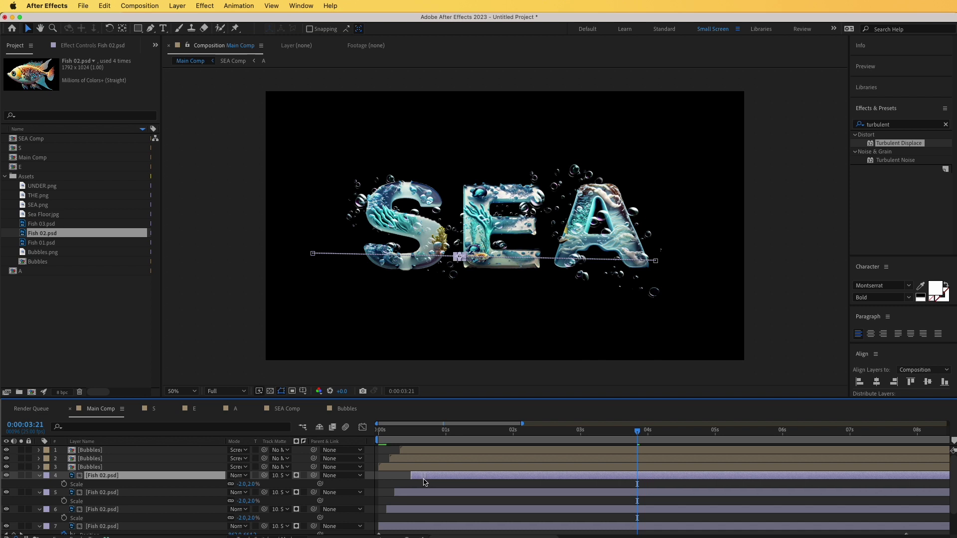
{"action": "left_click", "coordinate": [412, 494]}
{"action": "left_click", "coordinate": [404, 511]}
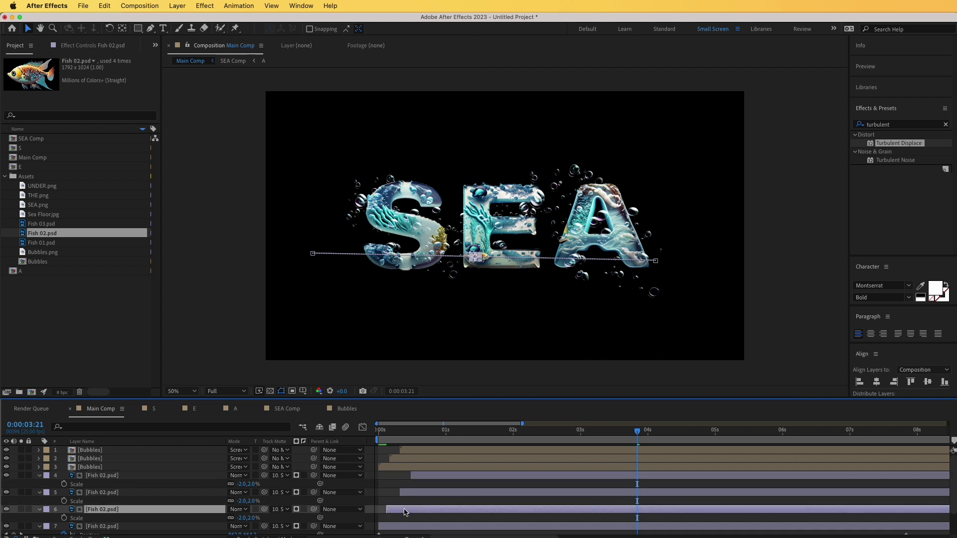
{"action": "left_click_drag", "start_coordinate": [412, 477], "coordinate": [446, 486]}
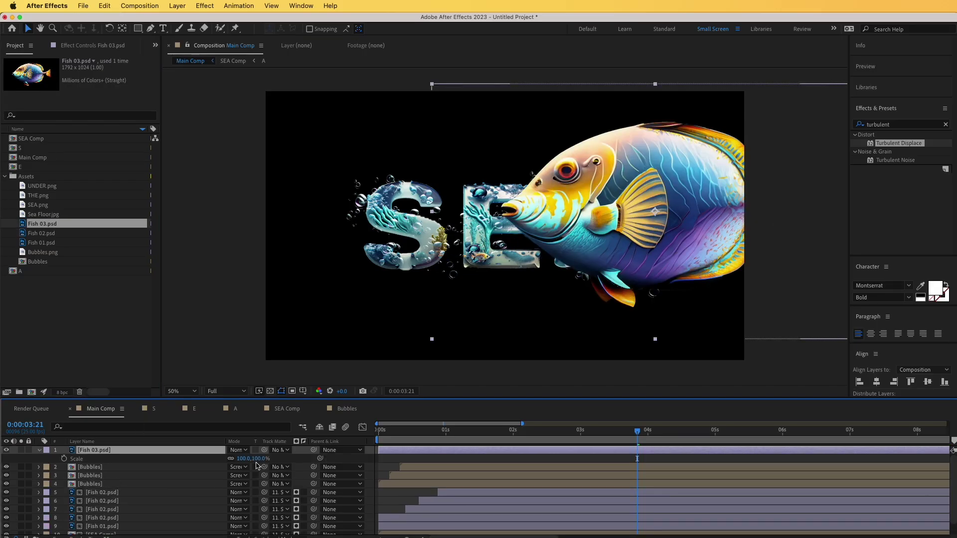
Scale Fish 03.psd to 14% and animate its Position from 2103, 446 at the start to -148, 446 at 8:06.
{"action": "key", "text": "s"}
{"action": "left_click_drag", "start_coordinate": [280, 459], "coordinate": [258, 459]}
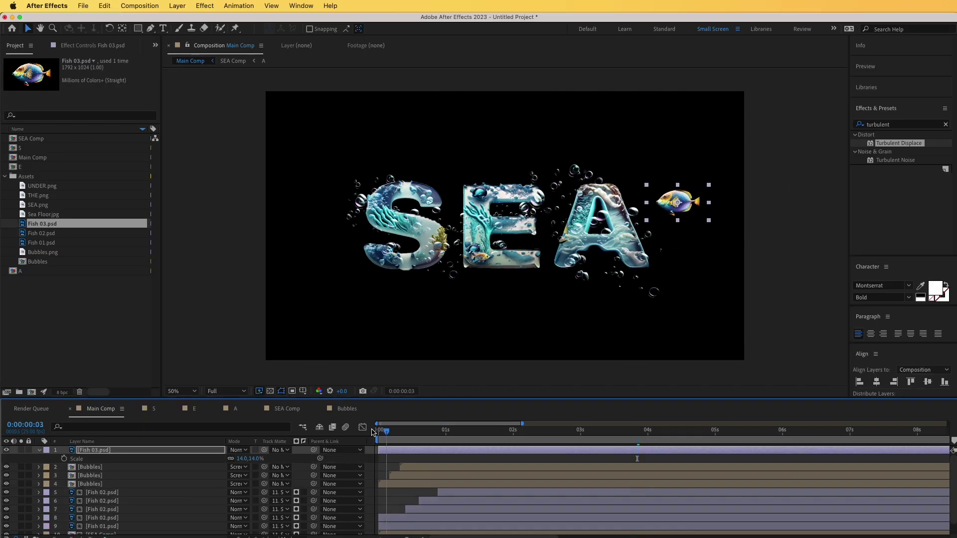
{"action": "key", "text": "p"}
{"action": "left_click", "coordinate": [64, 459]}
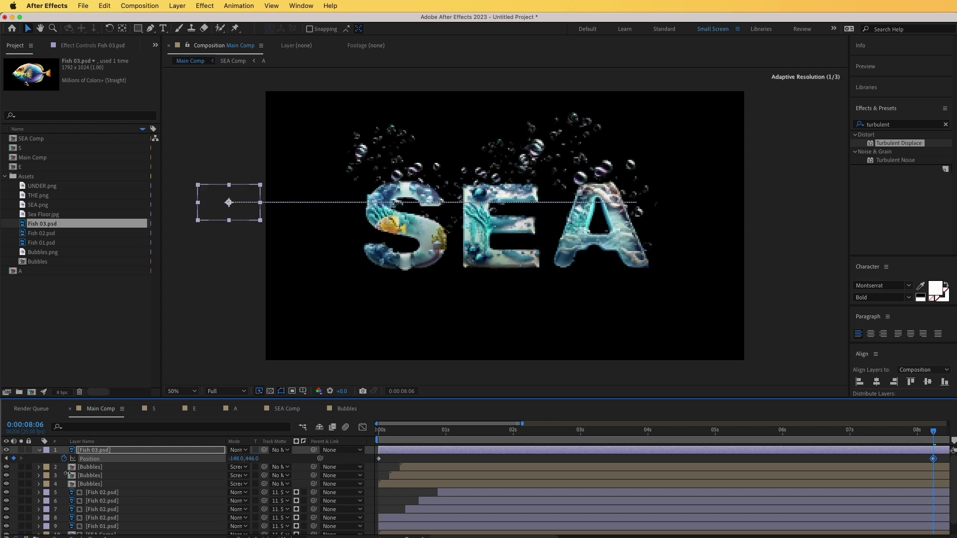
{"action": "key", "text": "space"}
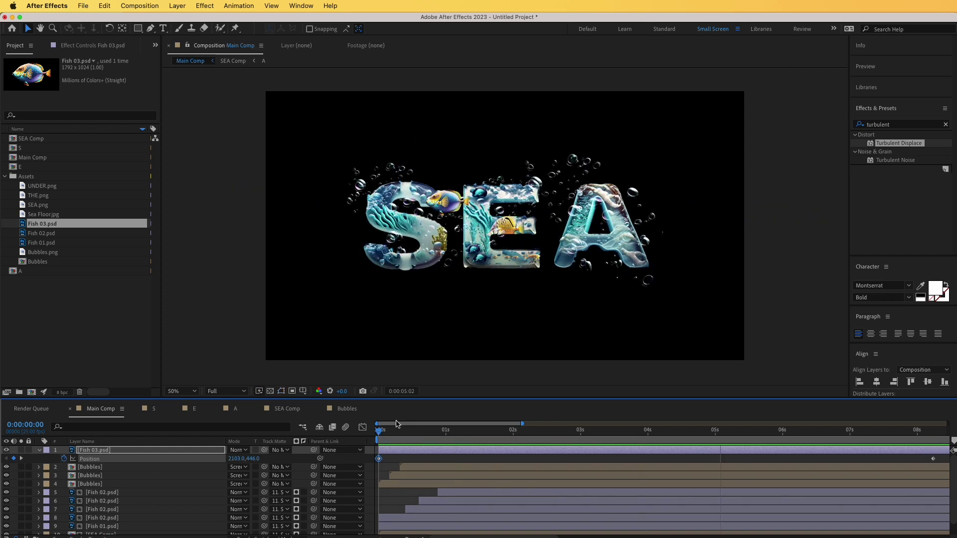
Create three Fish 03 copies at 5% Scale, starting about 0.7, 1.2 and 1.6 s in behind the large fish, and preview the animation.
{"action": "left_click_drag", "start_coordinate": [379, 445], "coordinate": [808, 445]}
{"action": "key", "text": "space"}
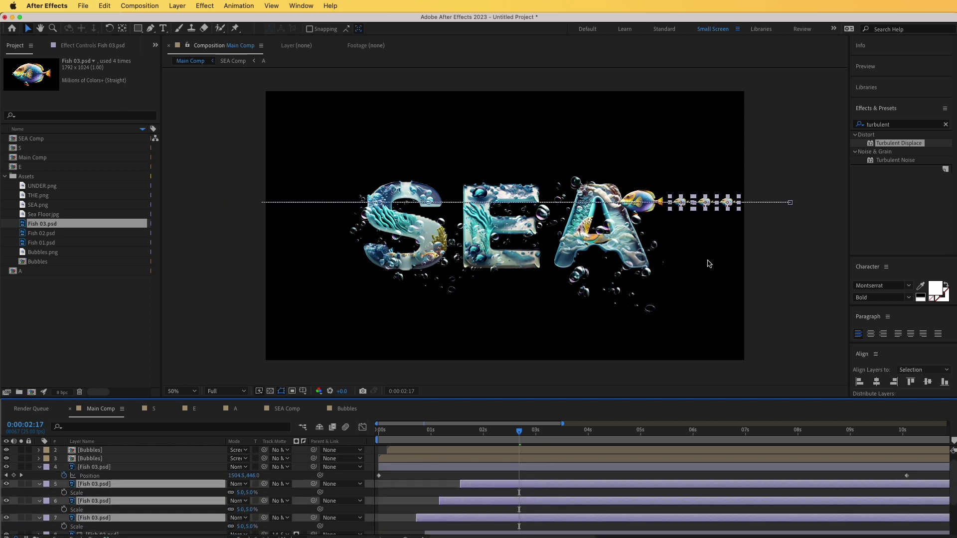
{"action": "key", "text": "space"}
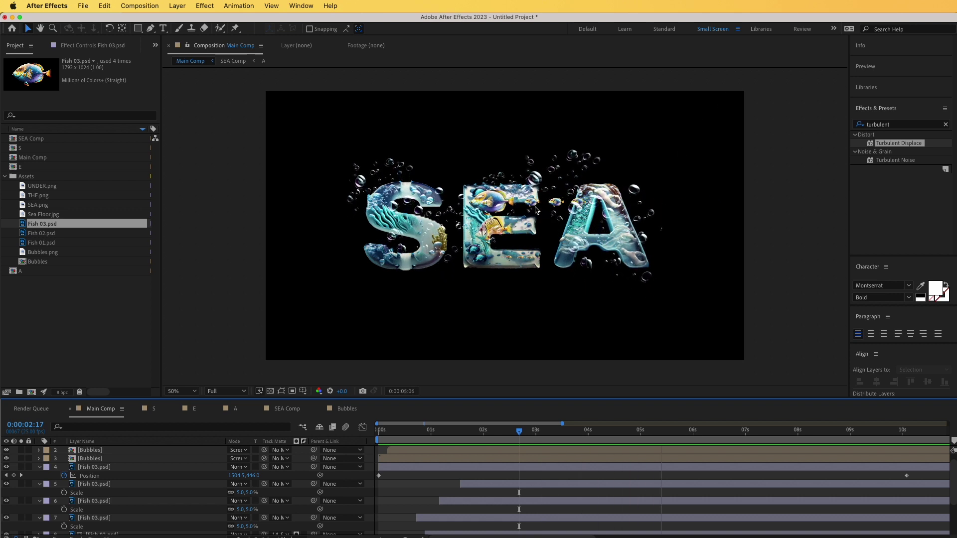
{"action": "key", "text": "space"}
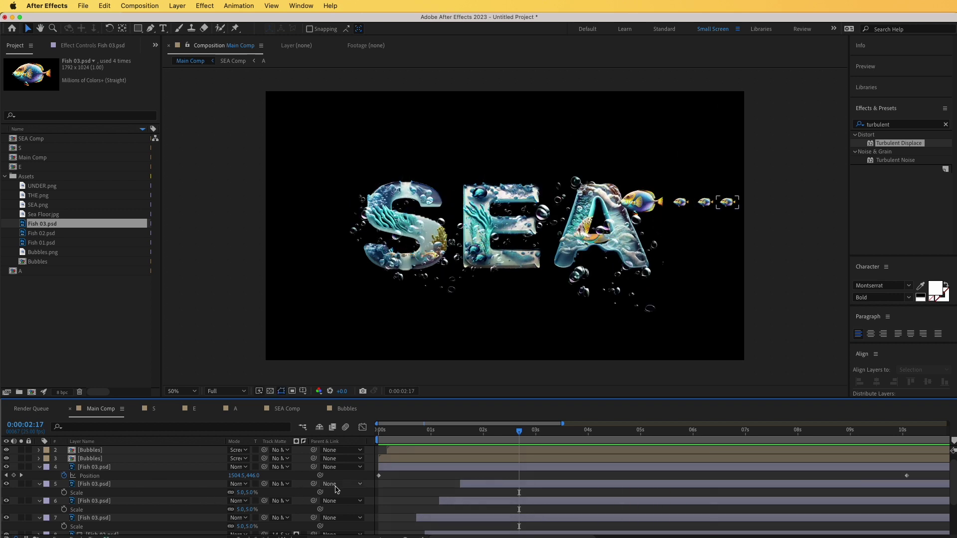
Collapse the properties of all layers and create a solid named Background beneath every other layer in the Main Comp.
{"action": "key", "text": "super+a"}
{"action": "key", "text": "u"}
{"action": "left_click", "coordinate": [337, 494]}
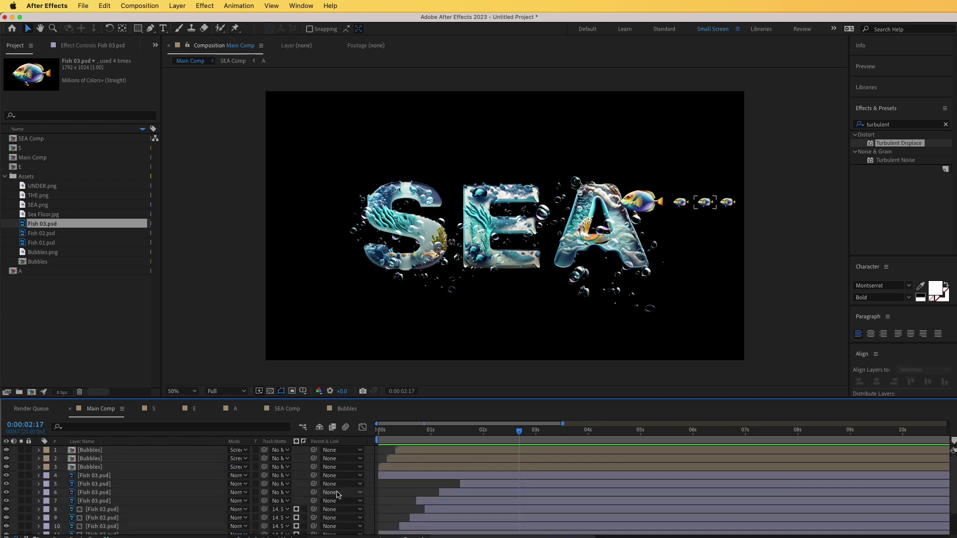
{"action": "scroll", "coordinate": [124, 505], "scroll_direction": "down", "scroll_amount": 3}
{"action": "left_click", "coordinate": [174, 5]}
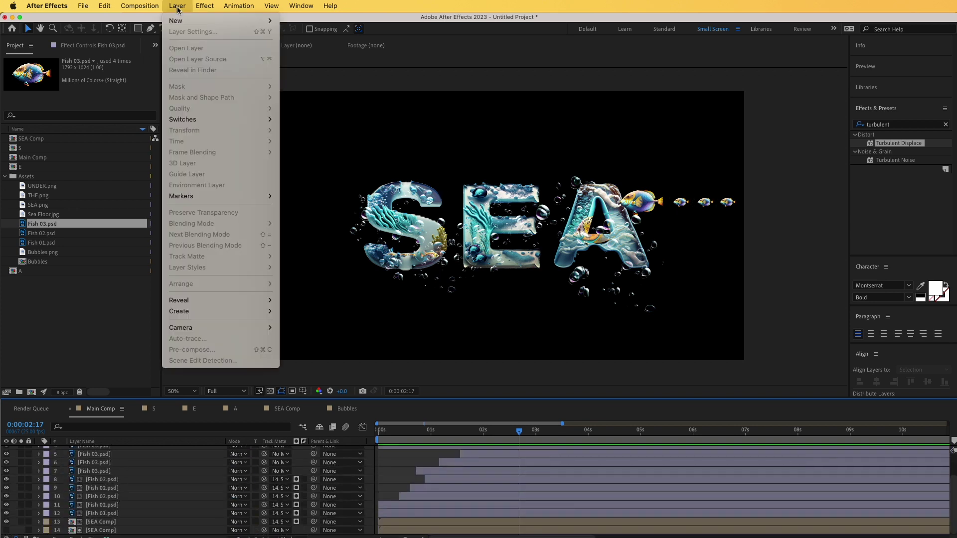
{"action": "mouse_move", "coordinate": [259, 21]}
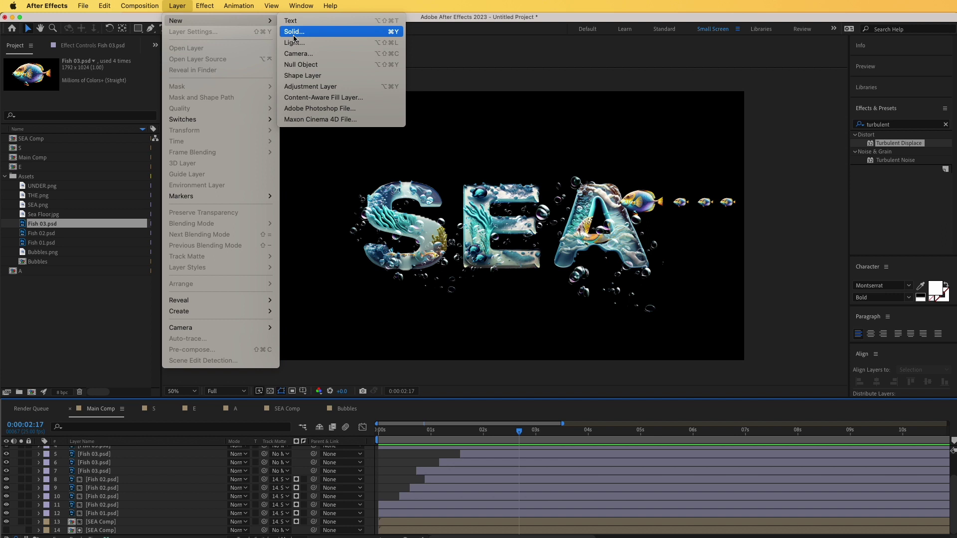
{"action": "left_click", "coordinate": [293, 31]}
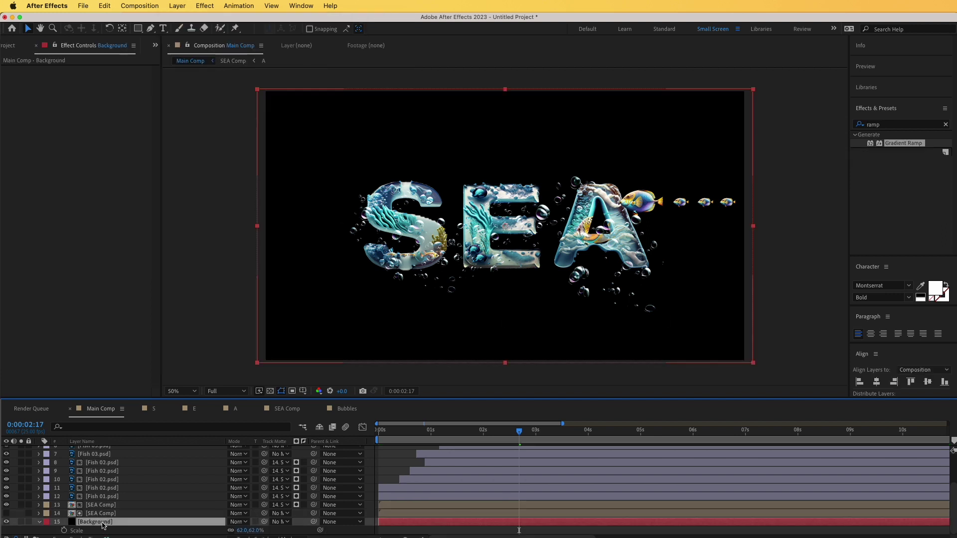
Apply a Gradient Ramp to the Background solid, running from dark blue down to near-black (about 0E0E0E), and preview the scene.
{"action": "left_click_drag", "start_coordinate": [910, 144], "coordinate": [63, 158]}
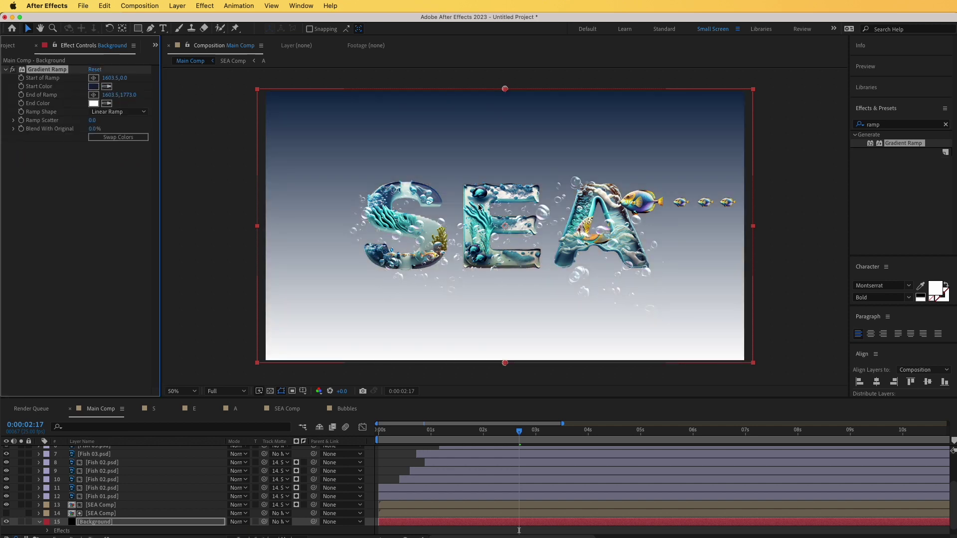
{"action": "left_click", "coordinate": [93, 103]}
{"action": "left_click_drag", "start_coordinate": [528, 239], "coordinate": [509, 278]}
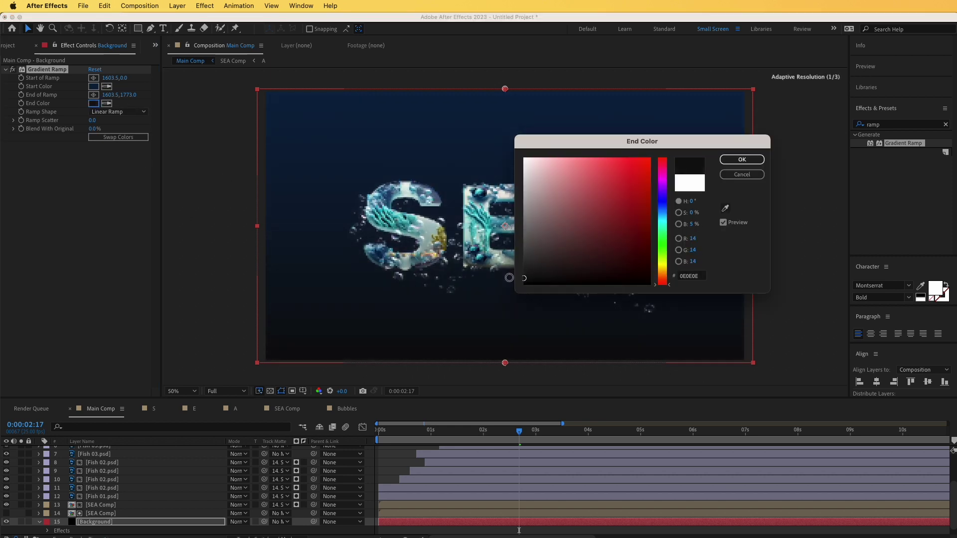
{"action": "left_click", "coordinate": [732, 160]}
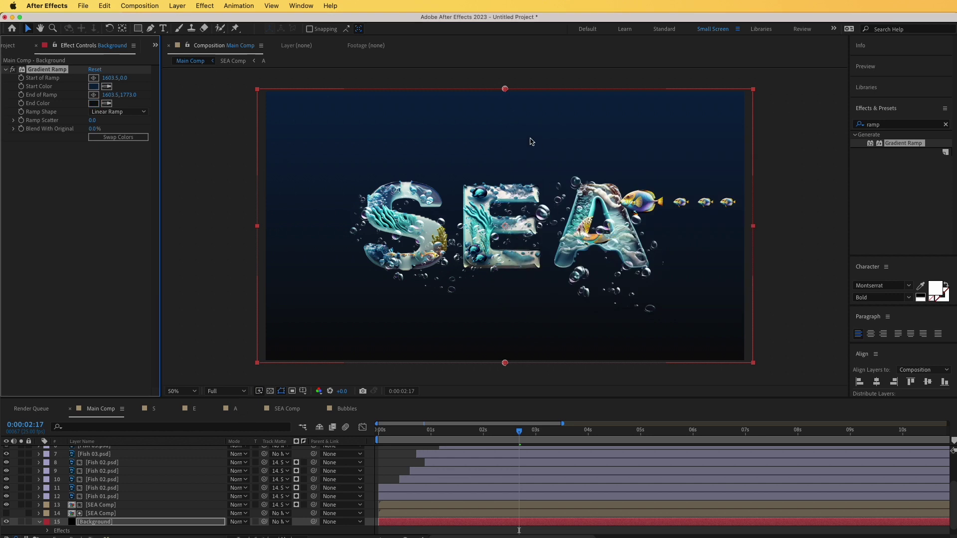
{"action": "key", "text": "space"}
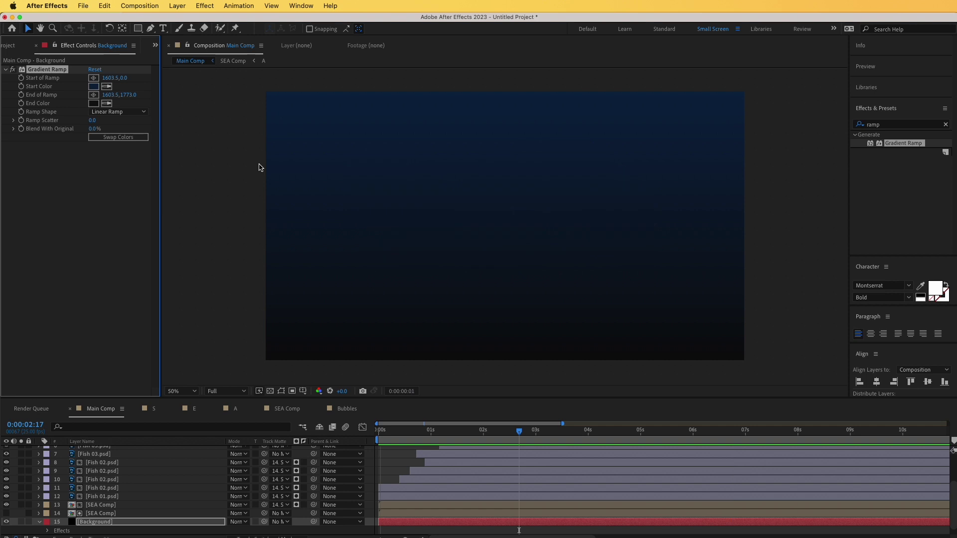
{"action": "key", "text": "space"}
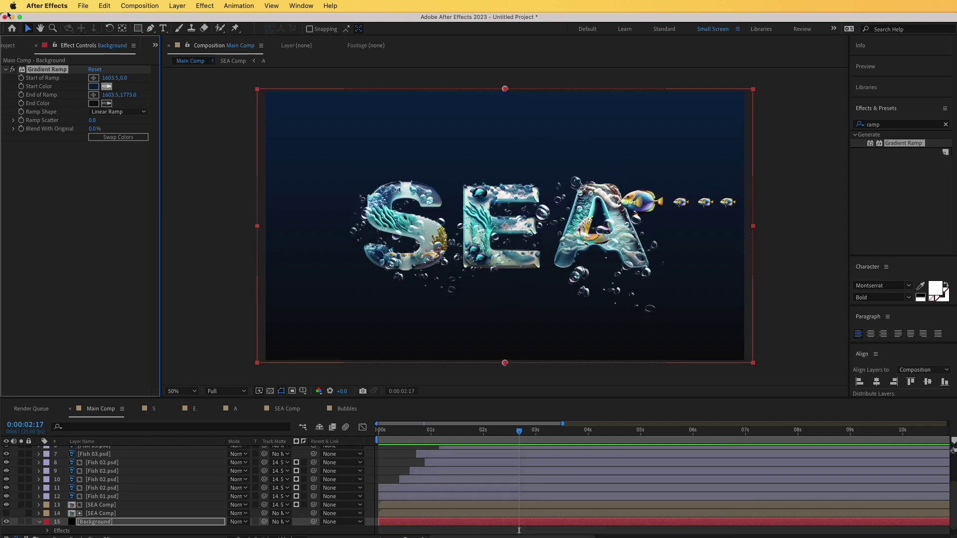
Create a composition from Sea Floor.jpg and mask off the image's bottom strip containing the Firefly watermark with a rectangular mask.
{"action": "left_click", "coordinate": [10, 45]}
{"action": "left_click_drag", "start_coordinate": [64, 273], "coordinate": [35, 394]}
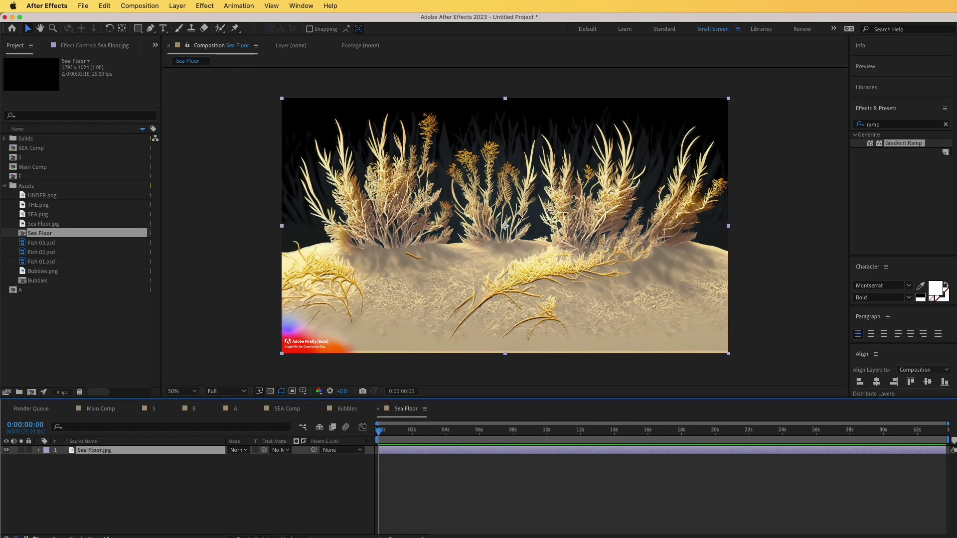
{"action": "left_click", "coordinate": [138, 28]}
{"action": "mouse_move", "coordinate": [265, 89]}
{"action": "left_mouse_down"}
{"action": "mouse_move", "coordinate": [283, 110]}
{"action": "mouse_move", "coordinate": [642, 276]}
{"action": "mouse_move", "coordinate": [751, 299]}
{"action": "mouse_move", "coordinate": [752, 321]}
{"action": "mouse_move", "coordinate": [753, 307]}
{"action": "left_mouse_up"}
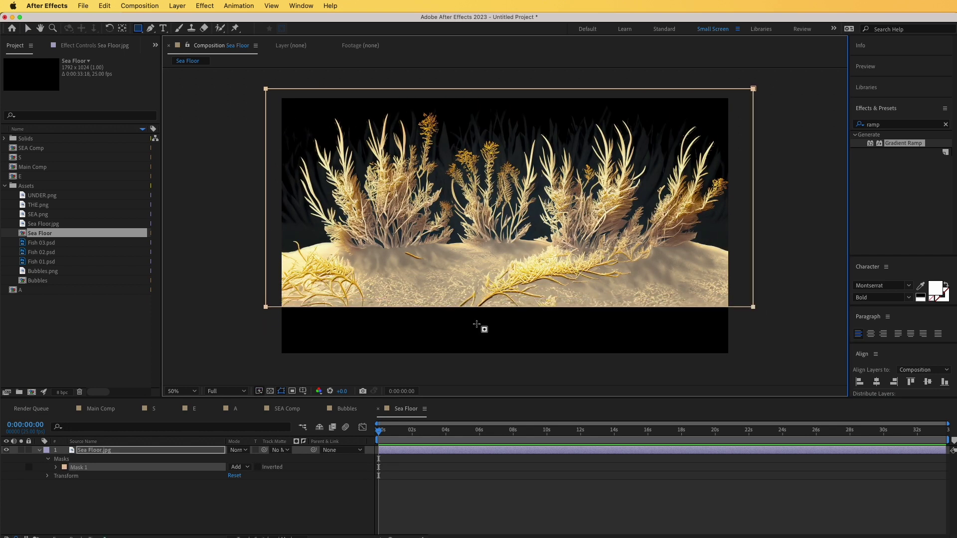
{"action": "key", "text": "v"}
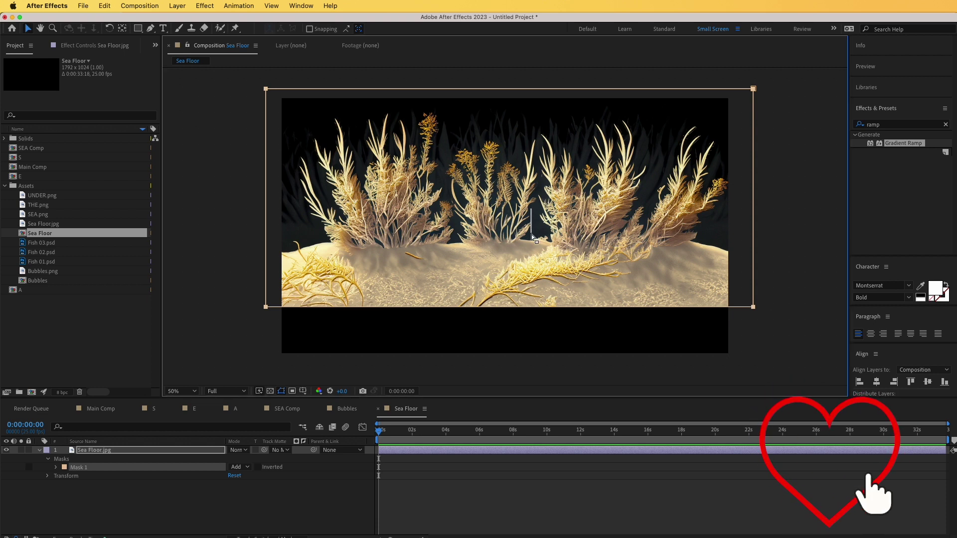
Move the masked Sea Floor.jpg layer down toward the bottom edge of the frame.
{"action": "left_click_drag", "start_coordinate": [516, 216], "coordinate": [513, 248]}
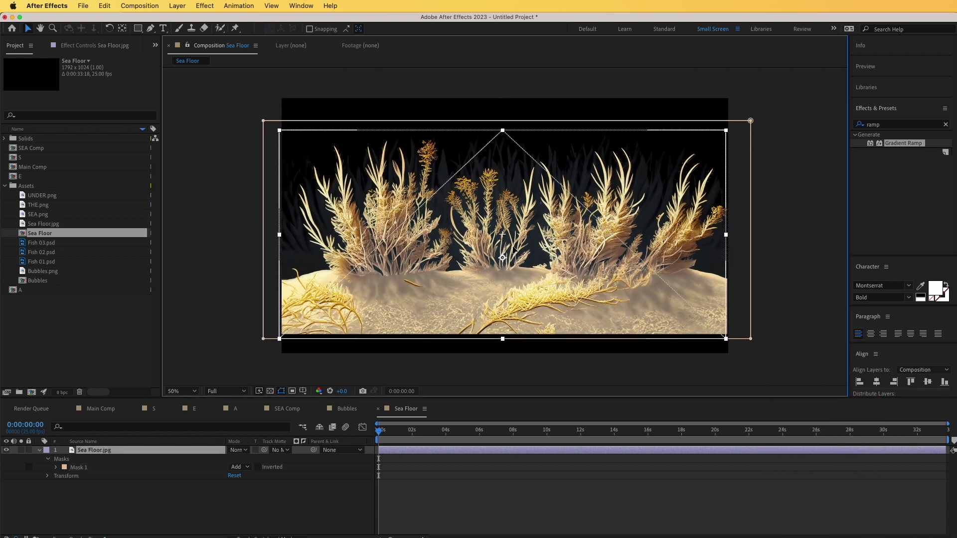
{"action": "key", "text": "Caps_Lock"}
{"action": "key", "text": "Caps_Lock"}
Apply Curves to Sea Floor.jpg and steepen the RGB curve until the plants and sand turn nearly white against pure black.
{"action": "left_click", "coordinate": [897, 124]}
{"action": "type", "text": "curve"}
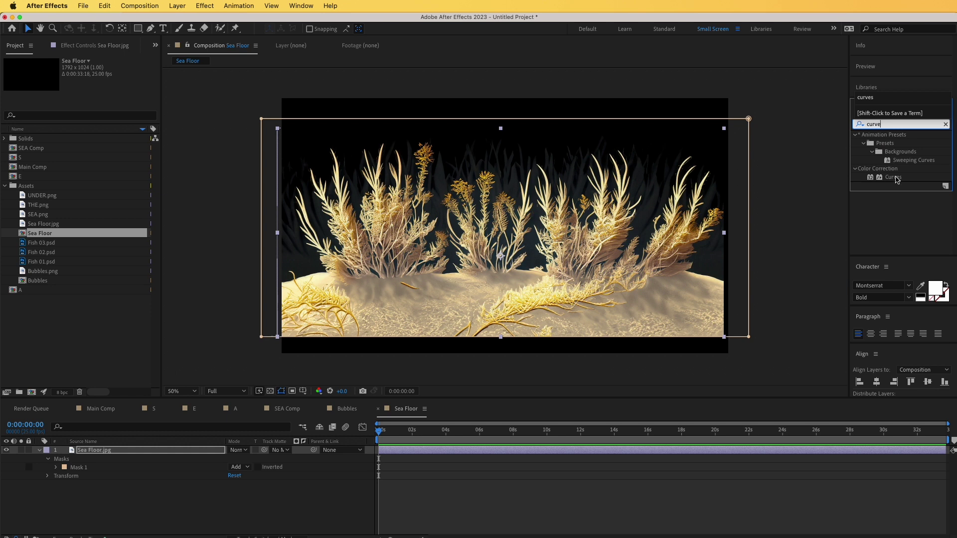
{"action": "left_click_drag", "start_coordinate": [893, 177], "coordinate": [125, 451]}
{"action": "left_click_drag", "start_coordinate": [102, 156], "coordinate": [32, 150]}
{"action": "left_click_drag", "start_coordinate": [31, 173], "coordinate": [29, 194]}
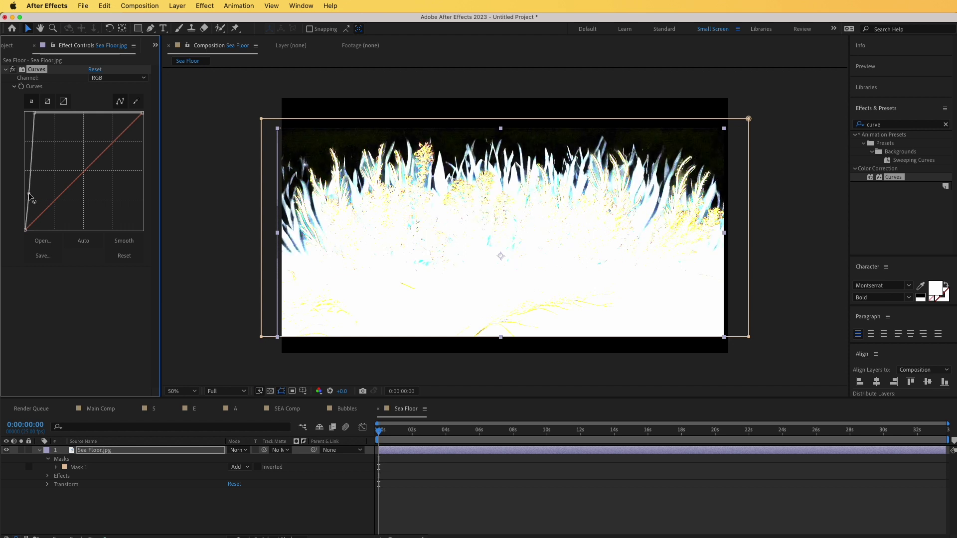
{"action": "left_click_drag", "start_coordinate": [36, 112], "coordinate": [52, 113]}
{"action": "left_click_drag", "start_coordinate": [29, 194], "coordinate": [47, 203]}
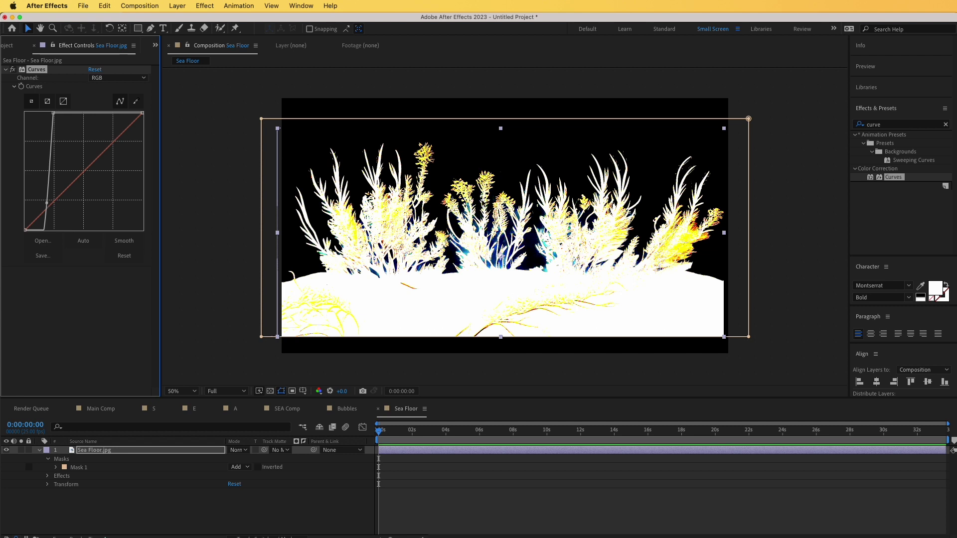
Duplicate the Sea Floor.jpg layer and remove the Curves effect from the upper copy.
{"action": "left_click", "coordinate": [114, 451]}
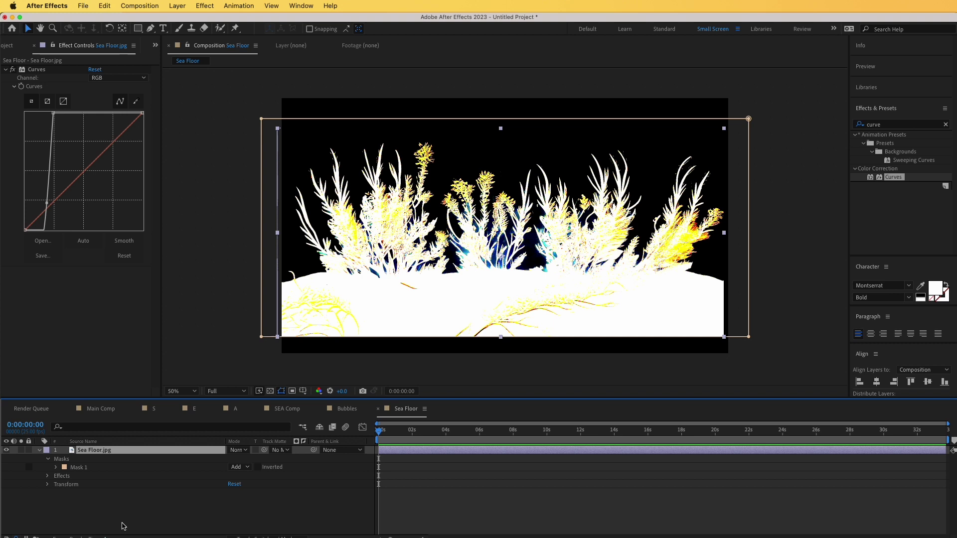
{"action": "key", "text": "super+d"}
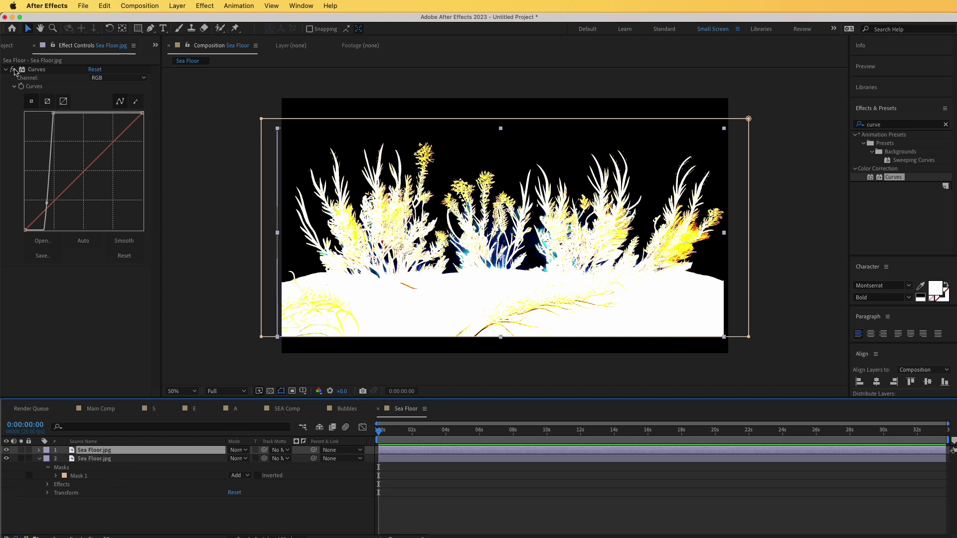
{"action": "left_click", "coordinate": [37, 70]}
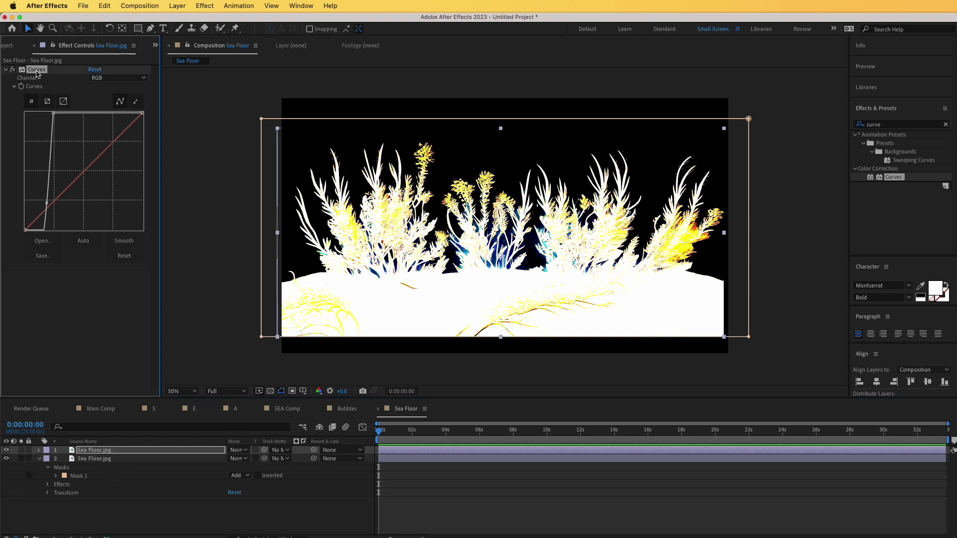
{"action": "key", "text": "Delete"}
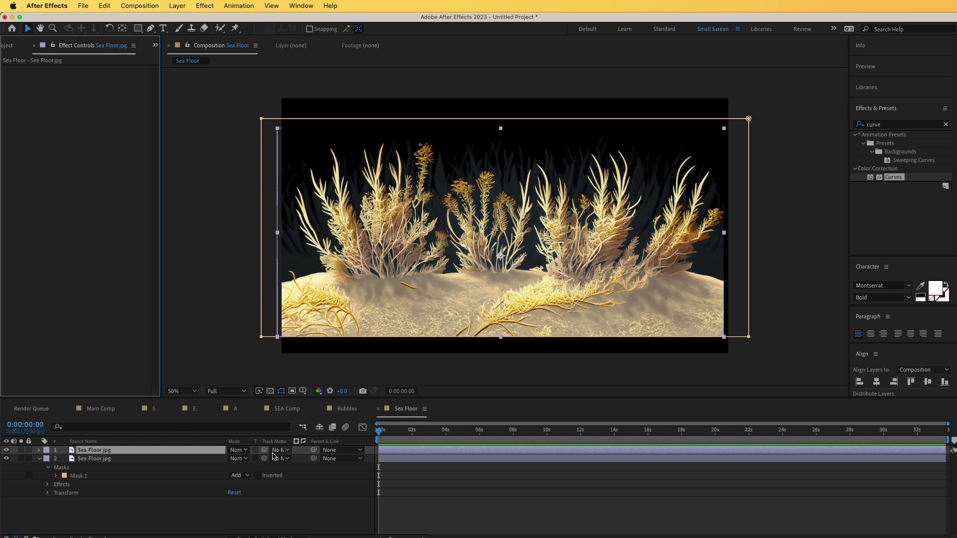
Use the lower Sea Floor.jpg layer as a luma matte for the upper copy and check the cutout on the transparency grid.
{"action": "left_click_drag", "start_coordinate": [264, 450], "coordinate": [101, 461]}
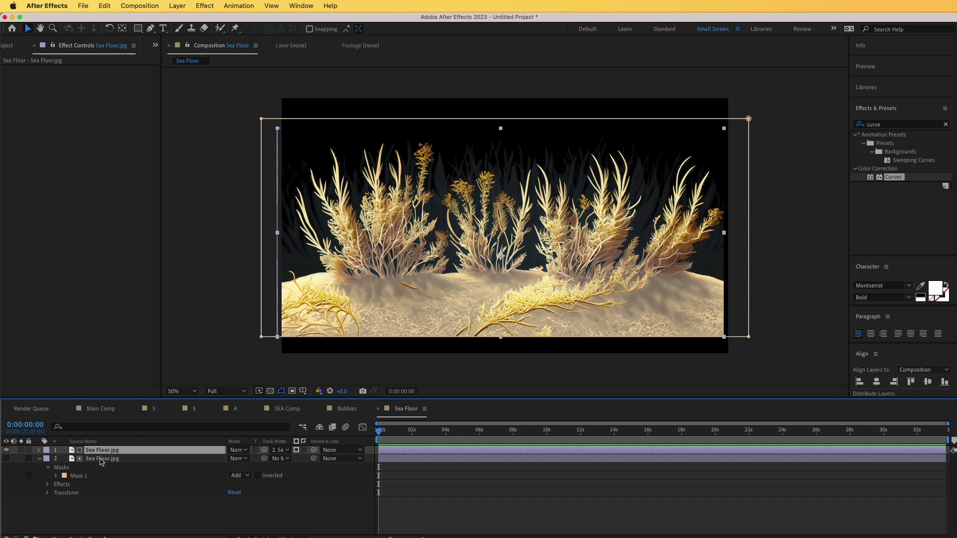
{"action": "left_click", "coordinate": [297, 451]}
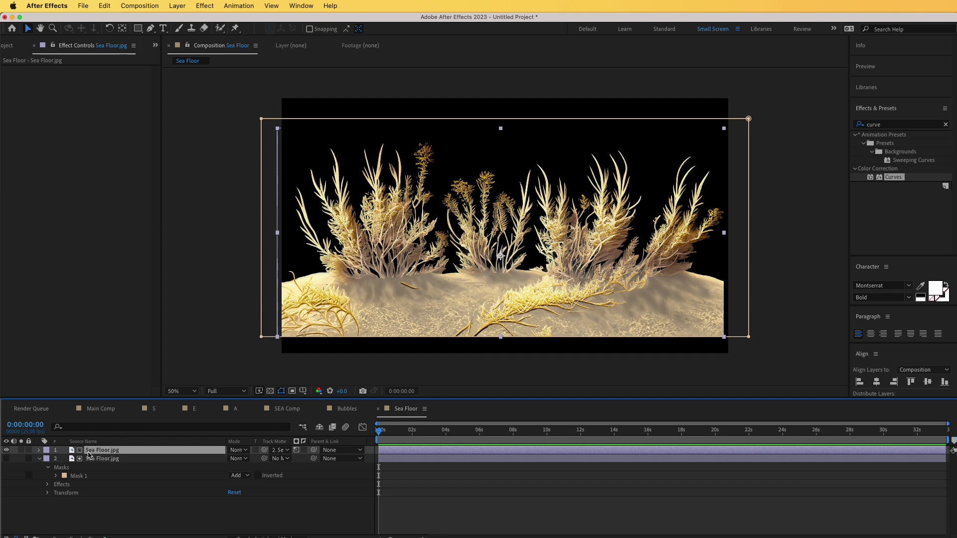
{"action": "left_click", "coordinate": [270, 391]}
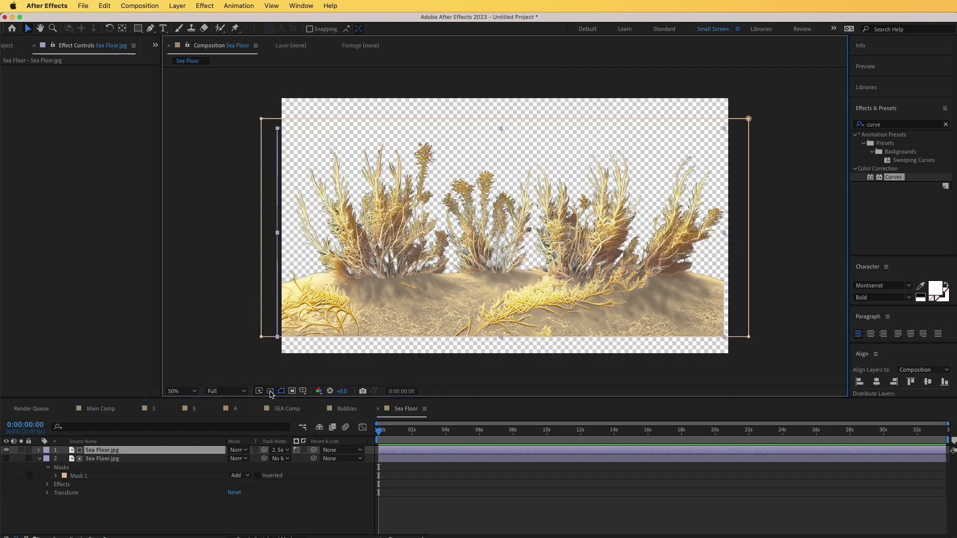
{"action": "left_click", "coordinate": [270, 391]}
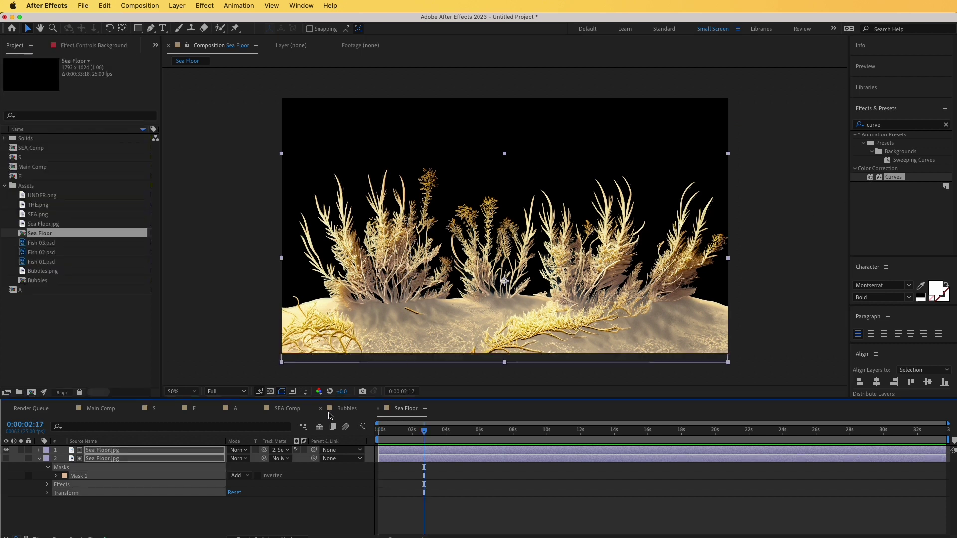
Copy the Turbulent Displace effect from Bubbles.png in the Bubbles comp and return to the Sea Floor comp.
{"action": "left_click", "coordinate": [342, 410]}
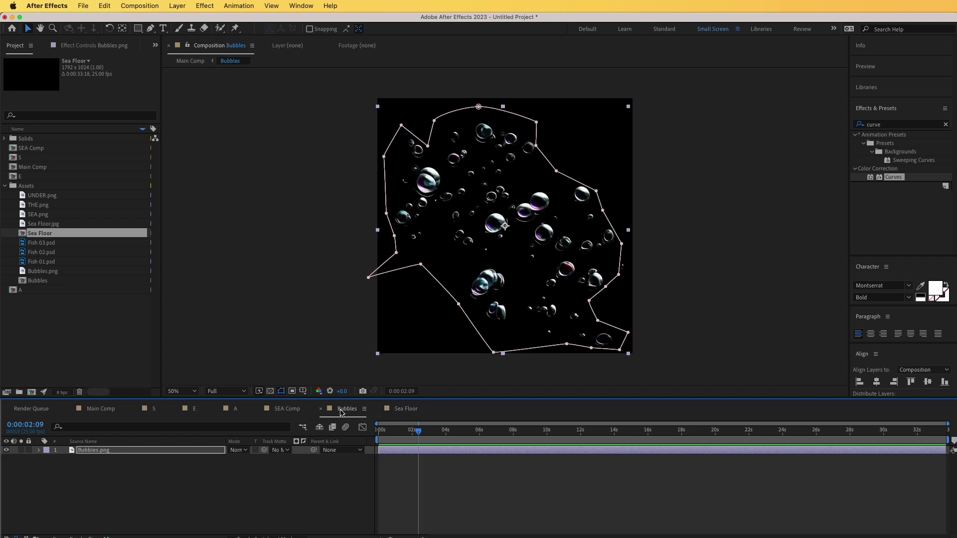
{"action": "key", "text": "F3"}
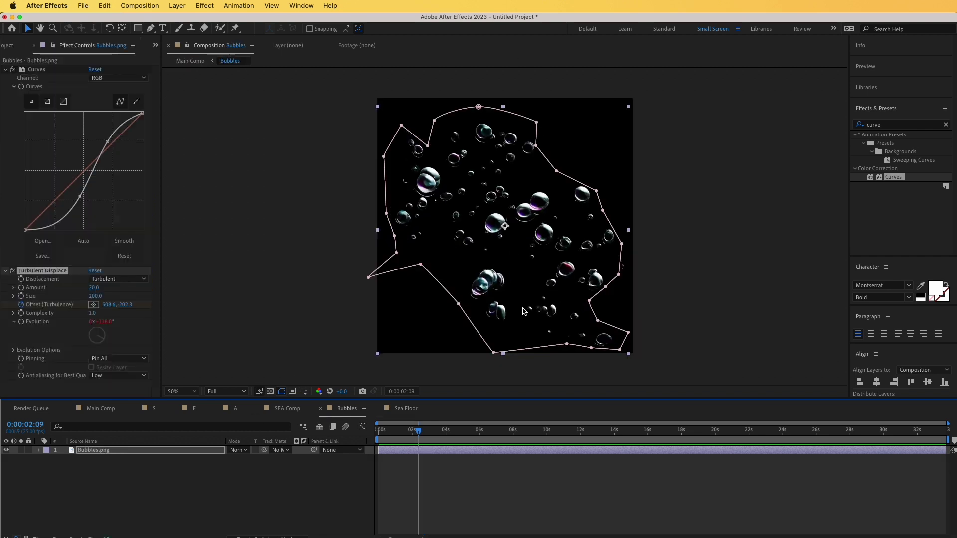
{"action": "left_click", "coordinate": [64, 270]}
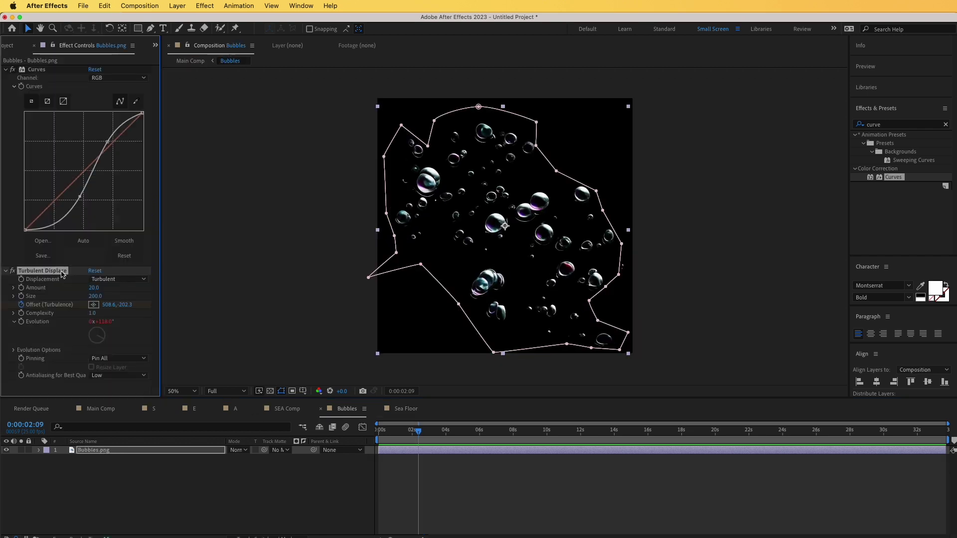
{"action": "left_click", "coordinate": [413, 409]}
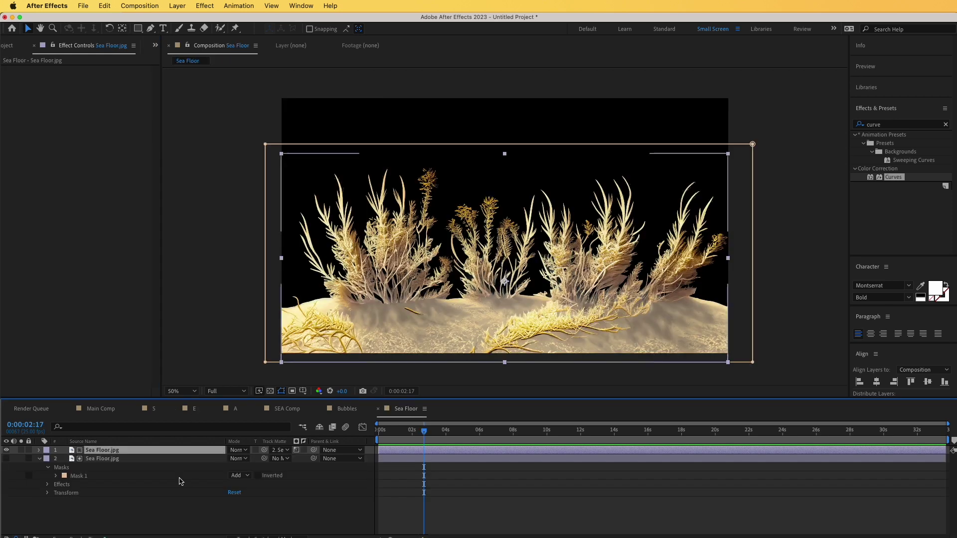
Collapse the lower layer's properties and add an adjustment layer above both Sea Floor.jpg layers.
{"action": "left_click", "coordinate": [39, 459]}
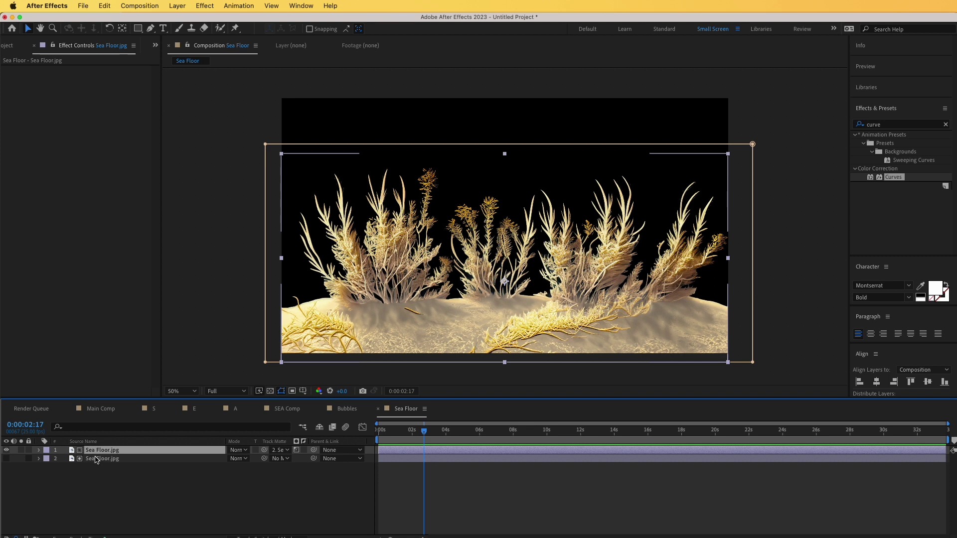
{"action": "right_click", "coordinate": [110, 491]}
{"action": "mouse_move", "coordinate": [125, 500]}
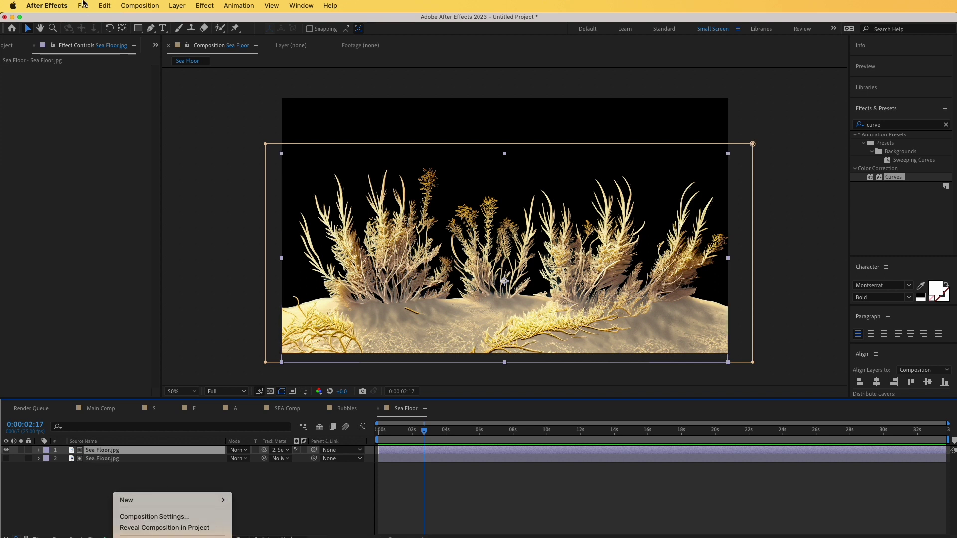
{"action": "left_click", "coordinate": [179, 5]}
{"action": "left_click", "coordinate": [178, 5]}
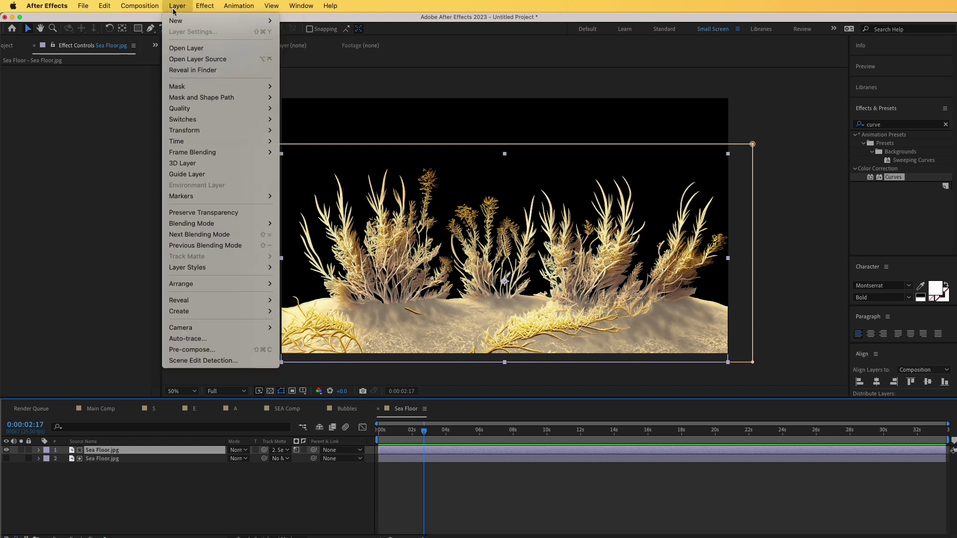
{"action": "mouse_move", "coordinate": [182, 21]}
{"action": "left_click", "coordinate": [318, 89]}
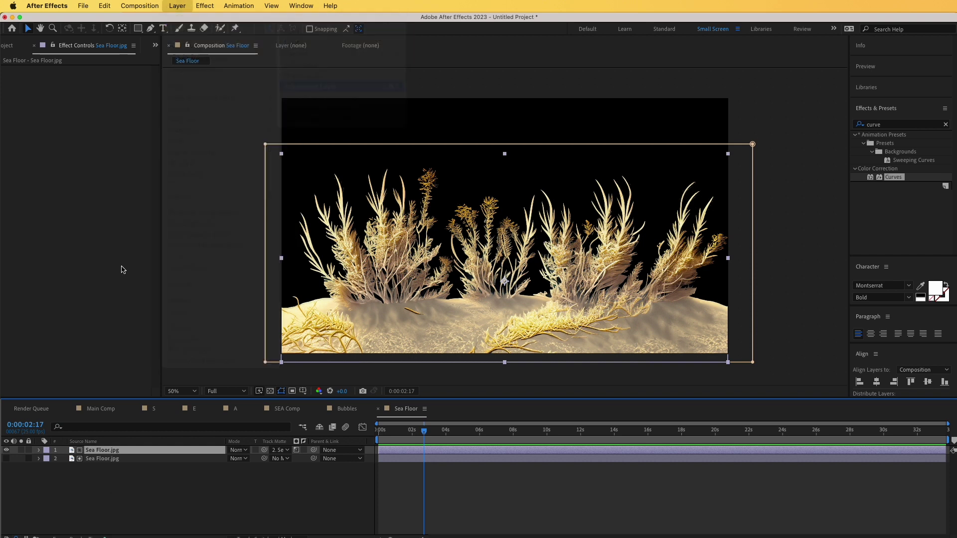
Paste Turbulent Displace onto the adjustment layer, turn off the Offset (Turbulence) keyframing and preview the swaying plants.
{"action": "key", "text": "super+alt+shift+e"}
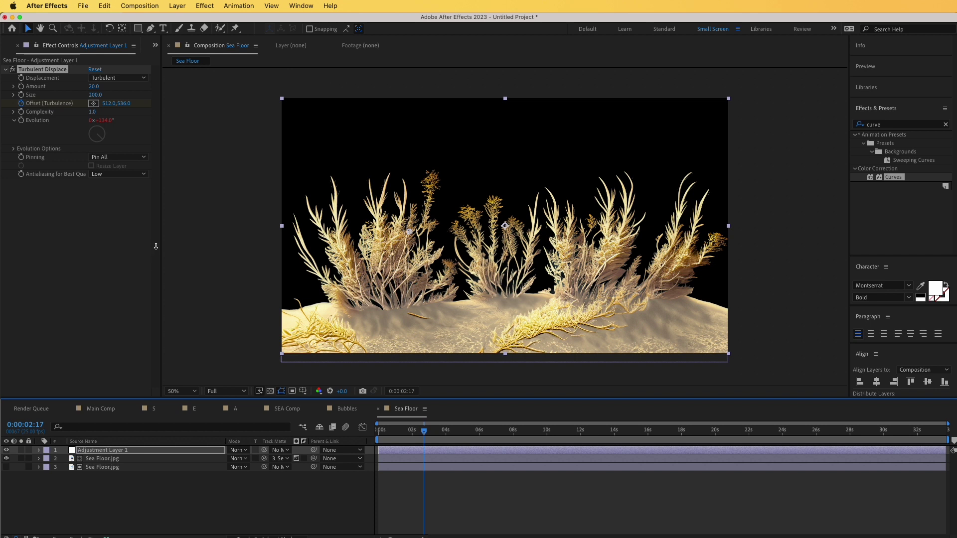
{"action": "left_click", "coordinate": [195, 204]}
{"action": "key", "text": "space"}
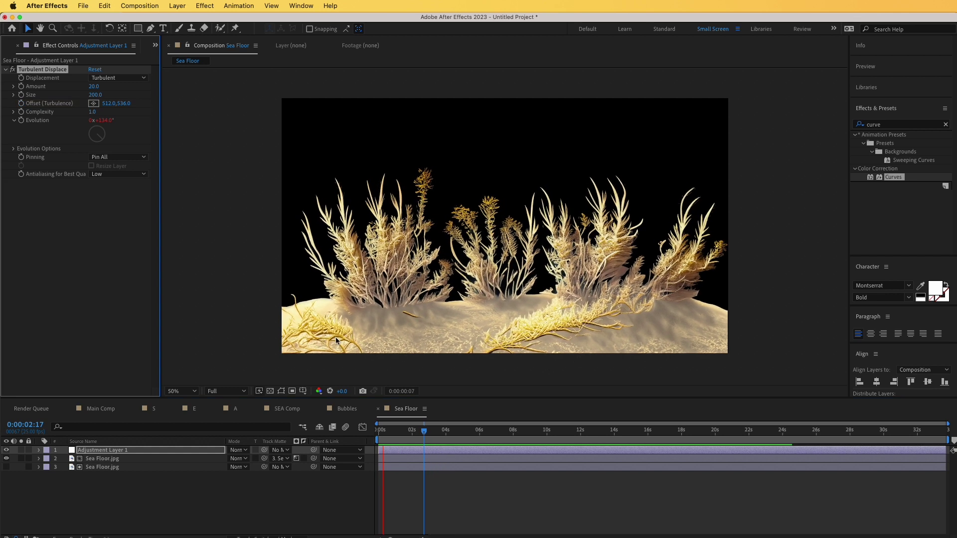
Add the Sea Floor comp as the top layer of the S comp.
{"action": "left_click", "coordinate": [155, 410]}
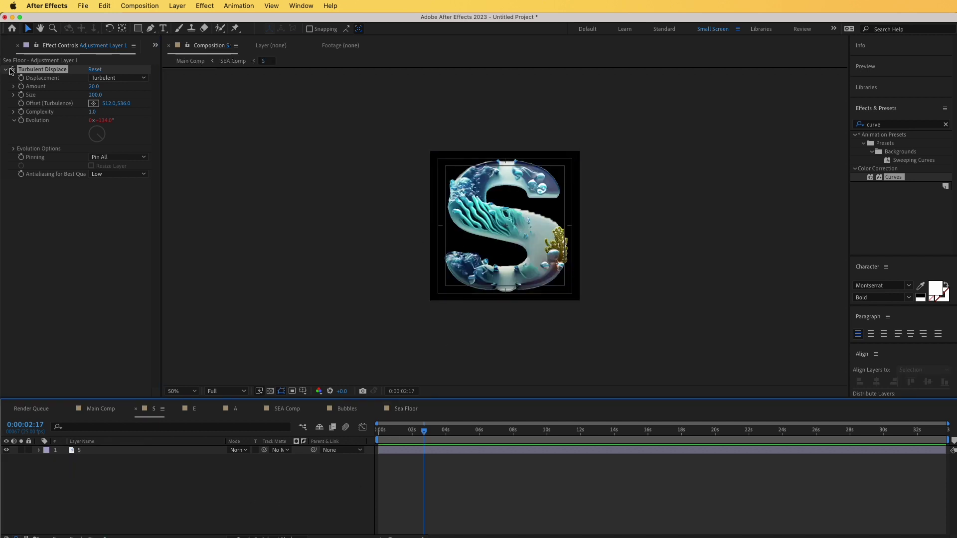
{"action": "left_click", "coordinate": [7, 50]}
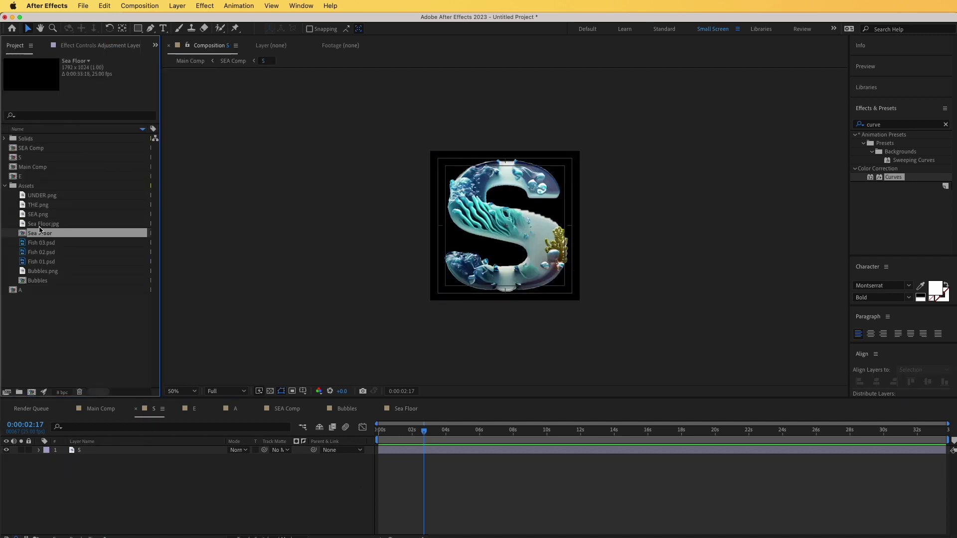
{"action": "left_click_drag", "start_coordinate": [40, 233], "coordinate": [165, 453]}
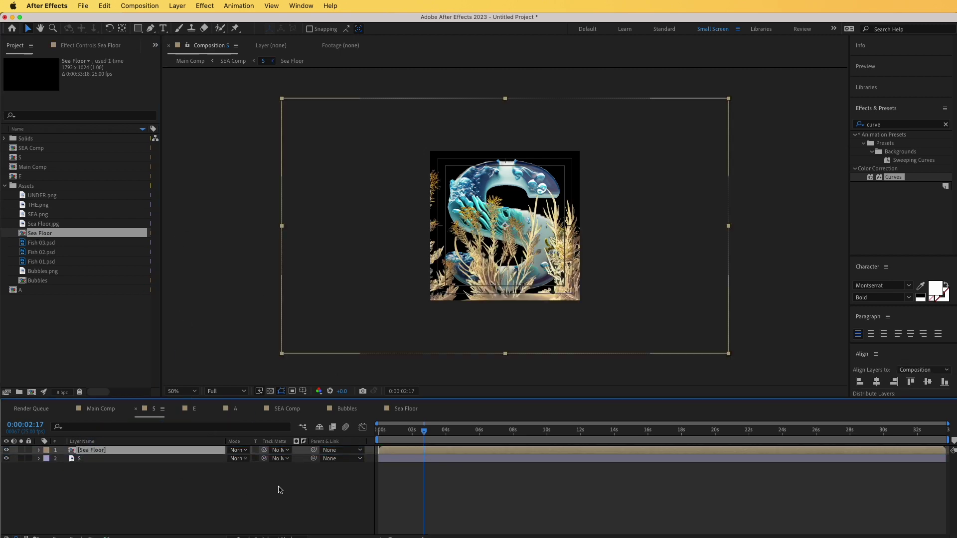
Scale the Sea Floor layer to 32% and position it across the base of the letter S.
{"action": "key", "text": "s"}
{"action": "left_click_drag", "start_coordinate": [243, 458], "coordinate": [219, 466]}
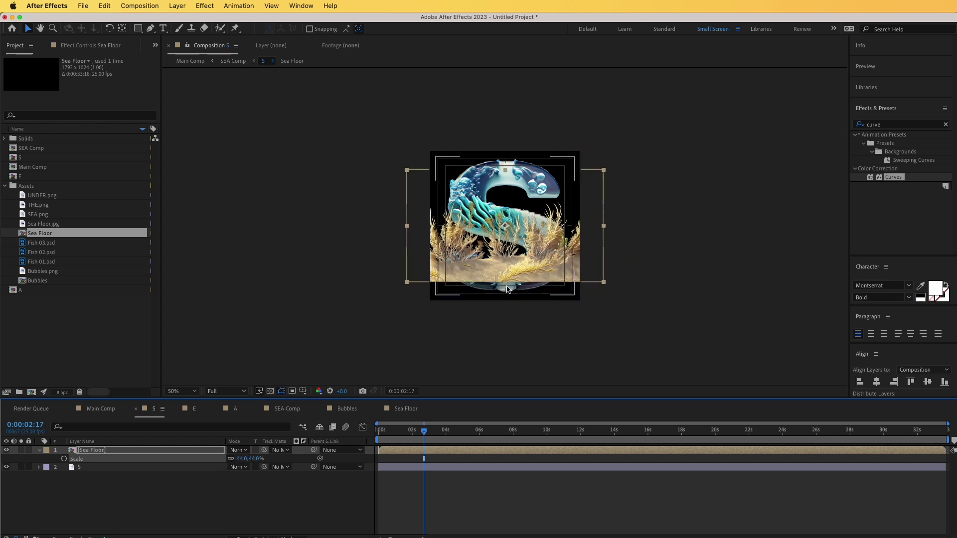
{"action": "left_click_drag", "start_coordinate": [505, 278], "coordinate": [505, 288]}
{"action": "left_click_drag", "start_coordinate": [244, 458], "coordinate": [237, 461]}
{"action": "left_click_drag", "start_coordinate": [500, 271], "coordinate": [503, 300]}
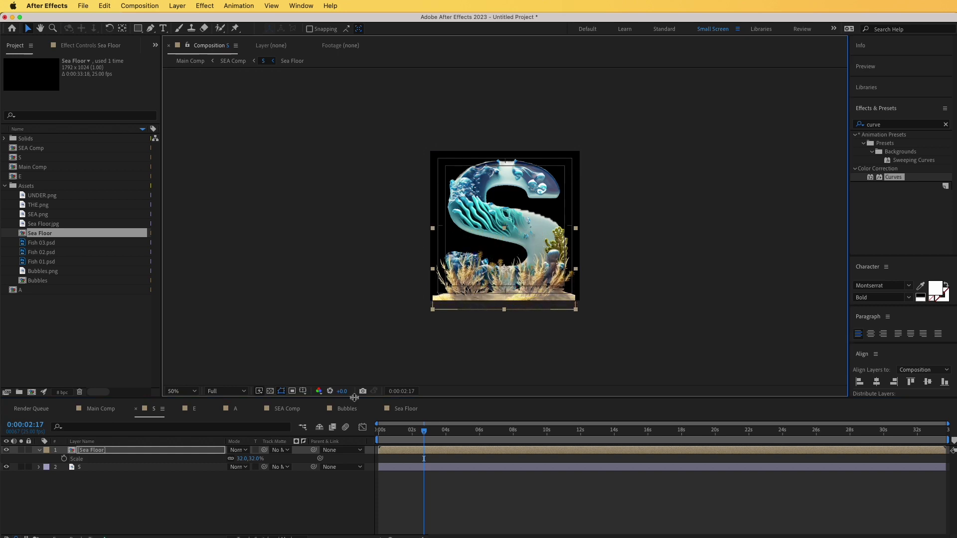
Turn on Preserve Underlying Transparency for the Sea Floor layer in the S comp and deselect the layers.
{"action": "left_click", "coordinate": [256, 451]}
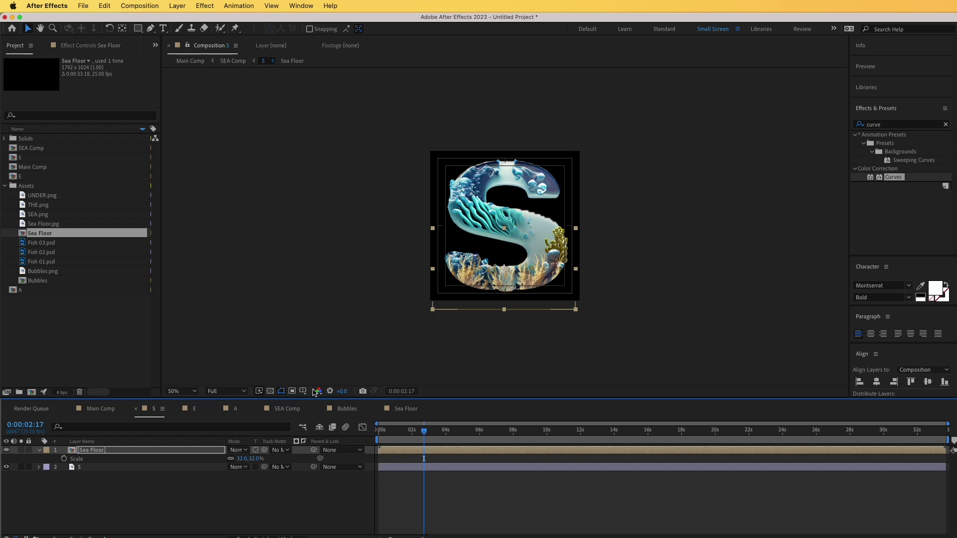
{"action": "left_click", "coordinate": [103, 468]}
{"action": "left_click", "coordinate": [116, 504]}
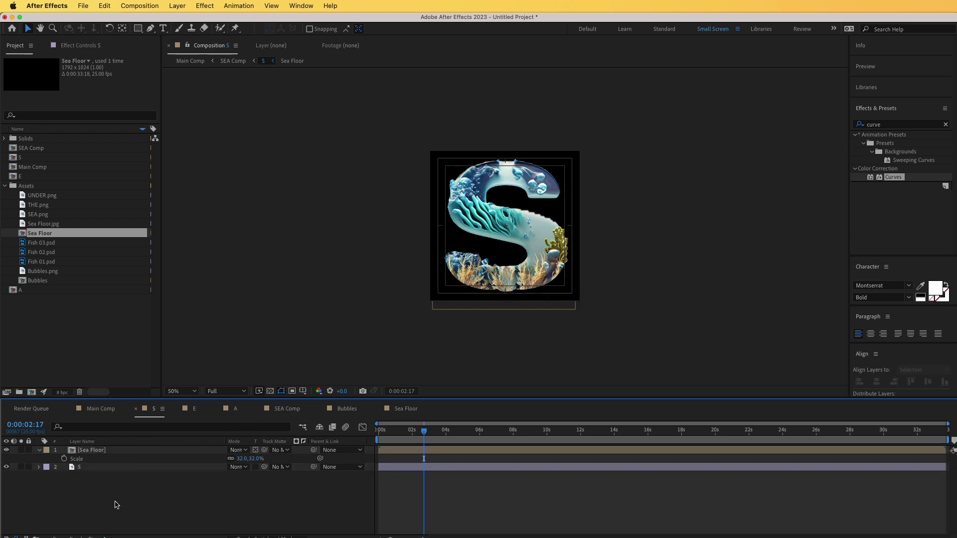
Copy the Sea Floor layer from the S comp and paste it into the E and A comps.
{"action": "left_click", "coordinate": [92, 451]}
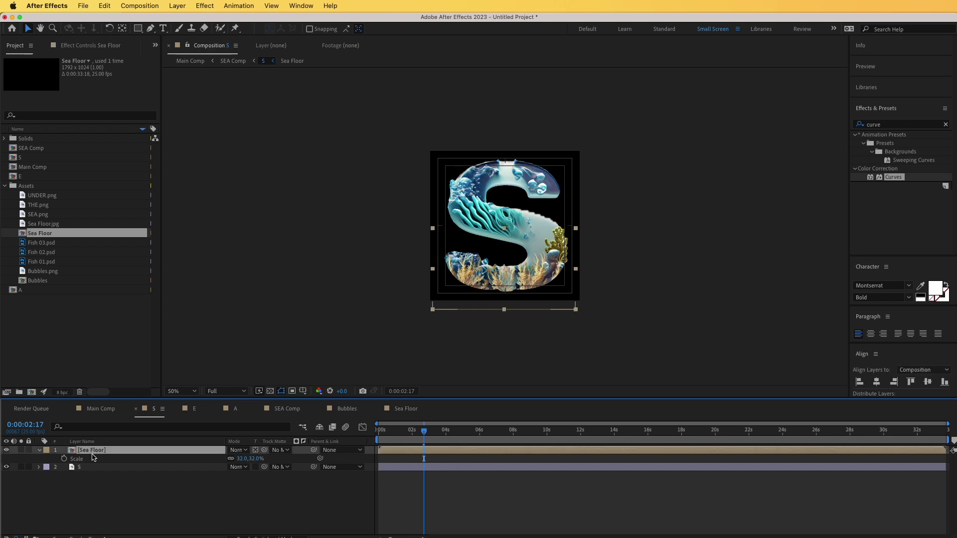
{"action": "left_click", "coordinate": [196, 409]}
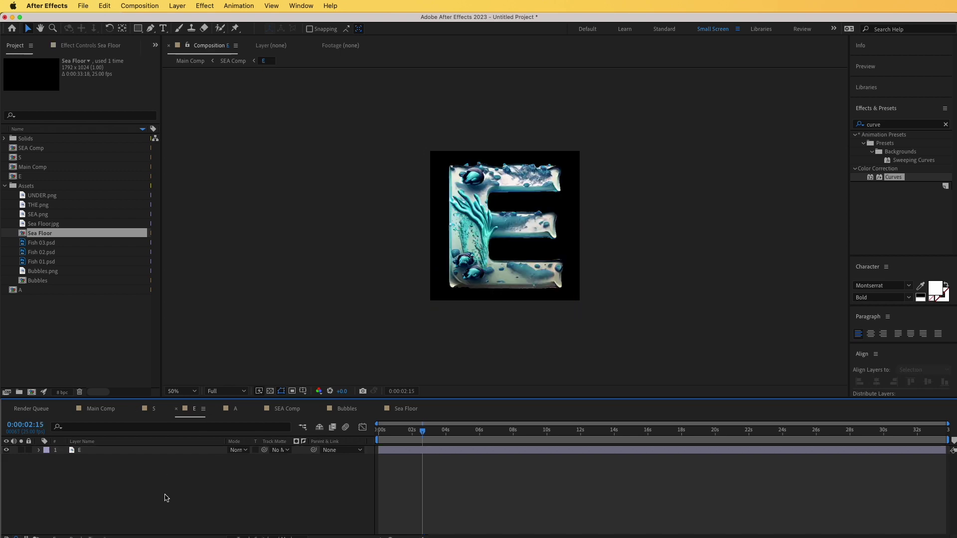
{"action": "key", "text": "super+v"}
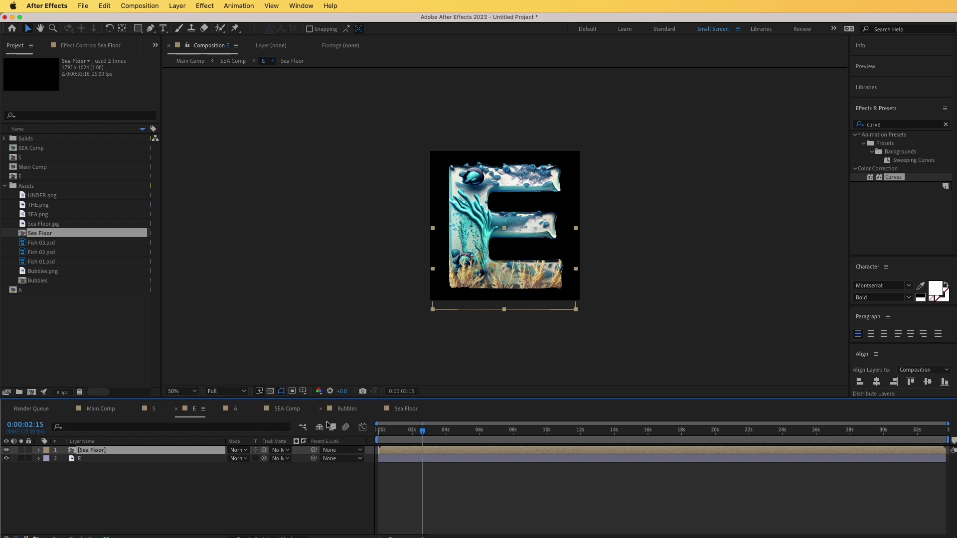
{"action": "left_click", "coordinate": [237, 409]}
{"action": "key", "text": "super+v"}
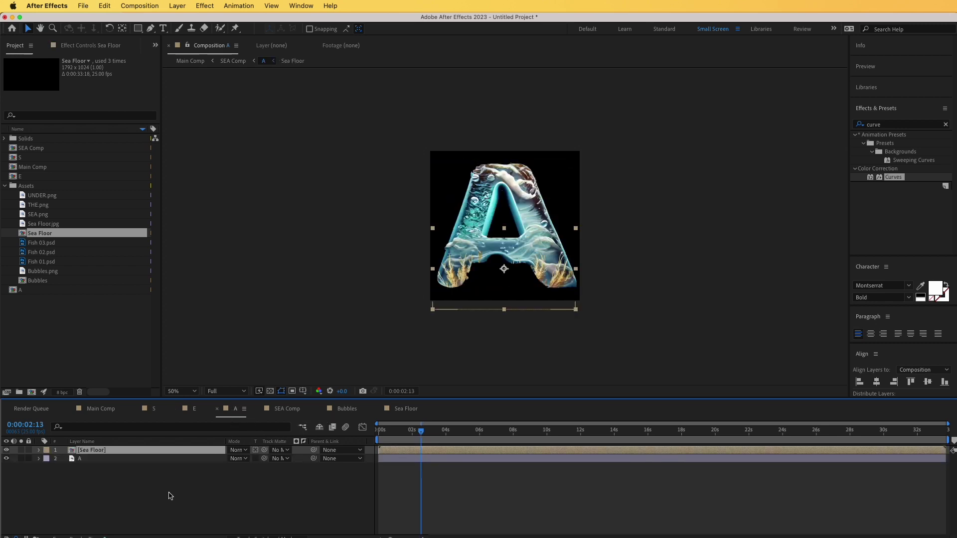
Move the Sea Floor layer slightly up in the A comp and preview the title in Main Comp.
{"action": "left_click", "coordinate": [169, 496]}
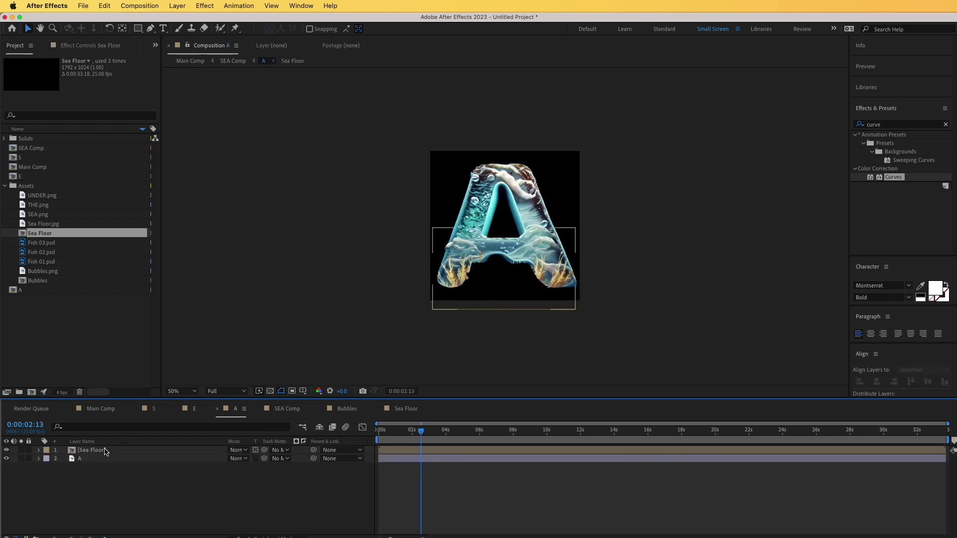
{"action": "left_click", "coordinate": [492, 291]}
{"action": "left_click_drag", "start_coordinate": [491, 288], "coordinate": [487, 280]}
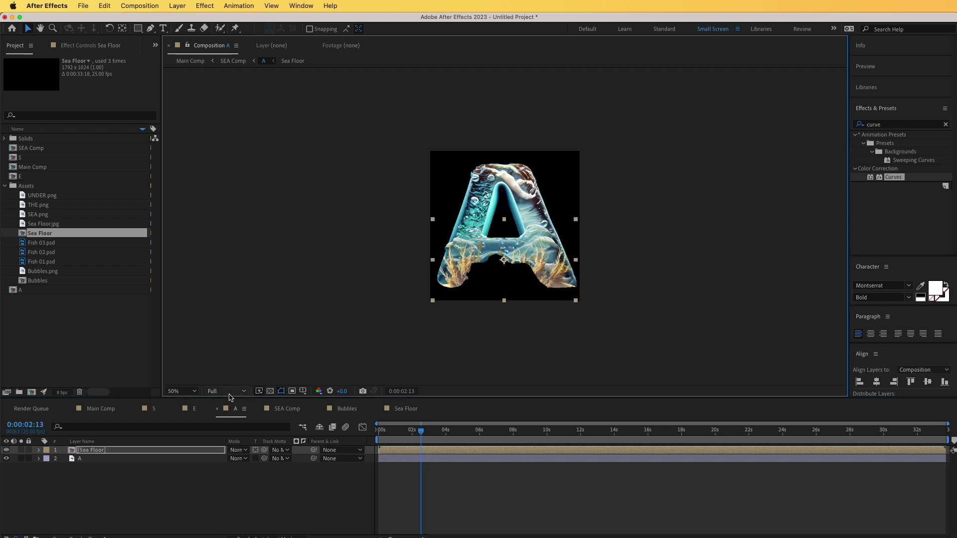
{"action": "left_click", "coordinate": [190, 61]}
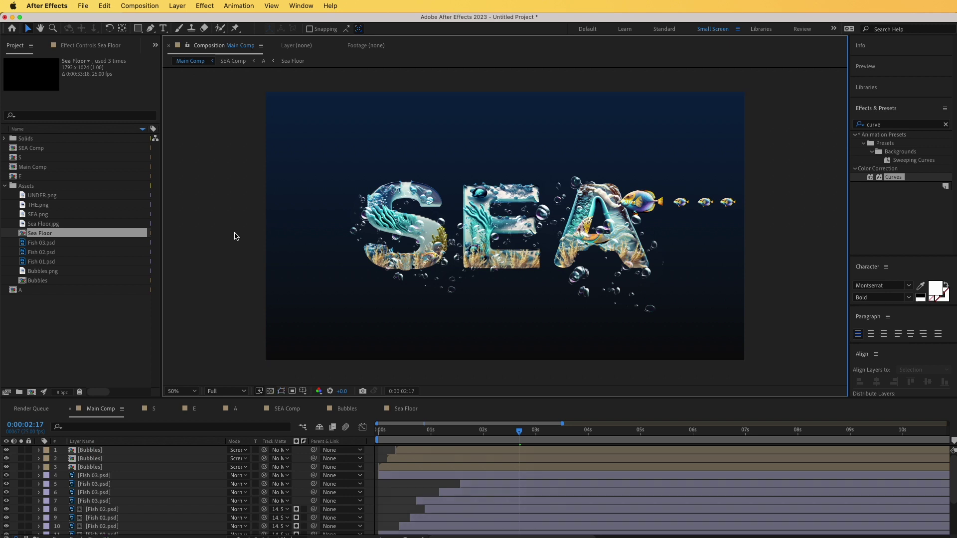
{"action": "key", "text": "space"}
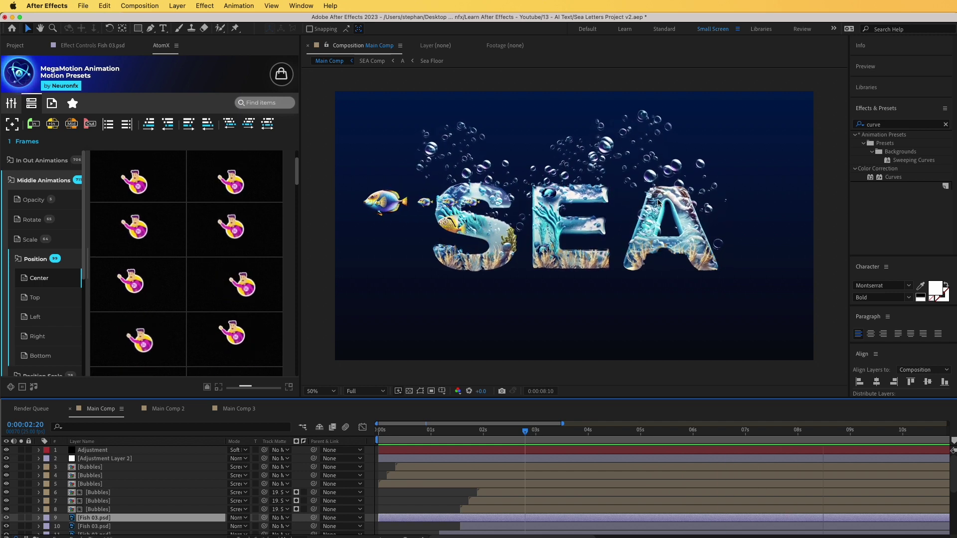
Apply the Loop_Wiggle_Position_3 centre position preset from AtomX to the topmost Fish 03.psd layer and preview its motion.
{"action": "key", "text": "space"}
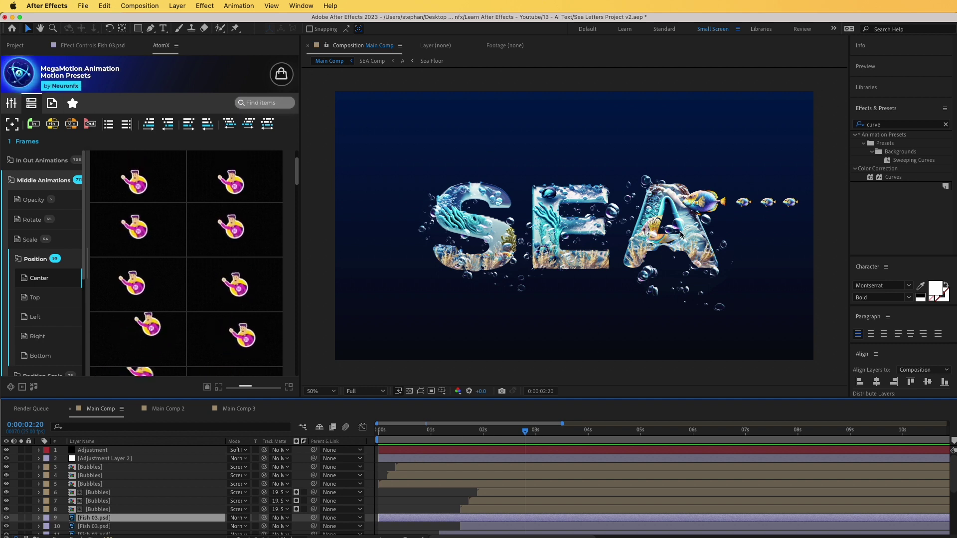
{"action": "mouse_move", "coordinate": [222, 218]}
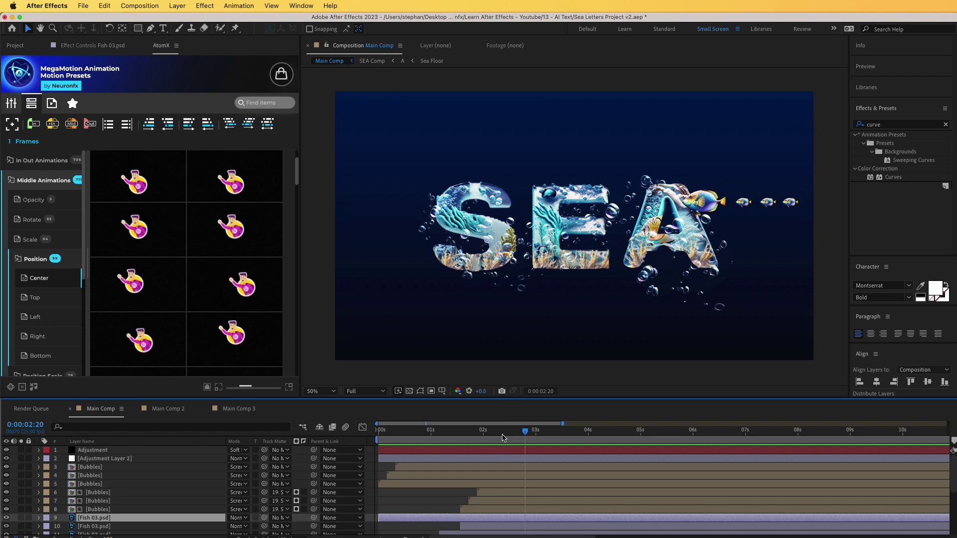
{"action": "left_click", "coordinate": [560, 431]}
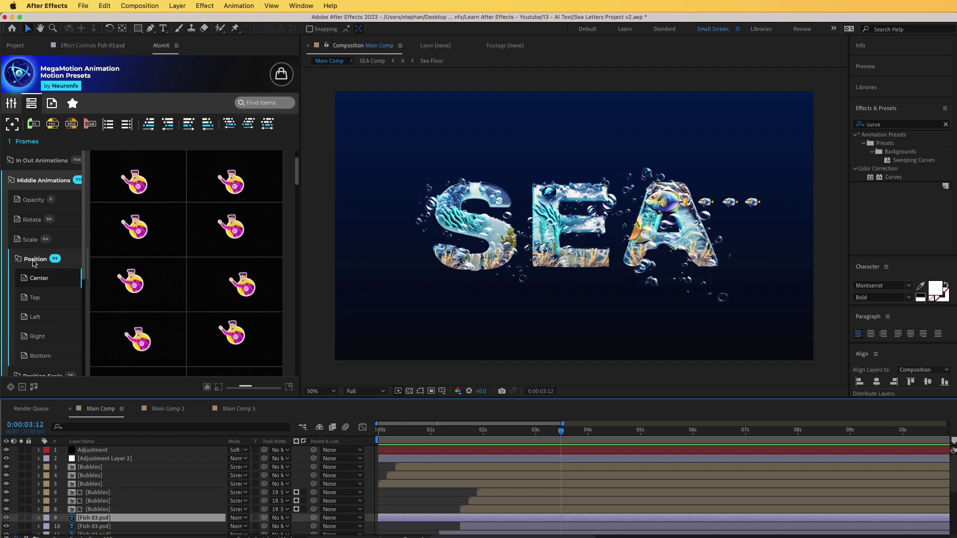
{"action": "mouse_move", "coordinate": [85, 319]}
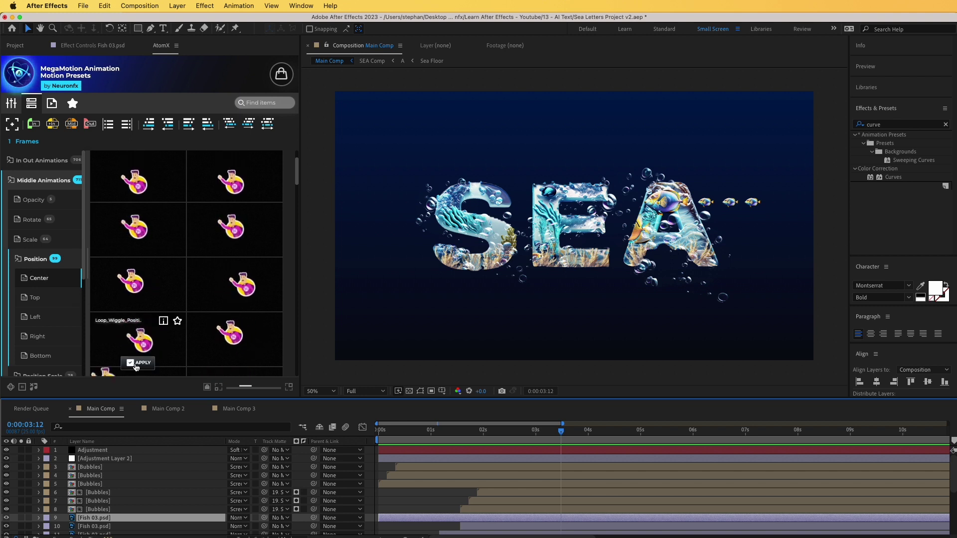
{"action": "left_click", "coordinate": [135, 364]}
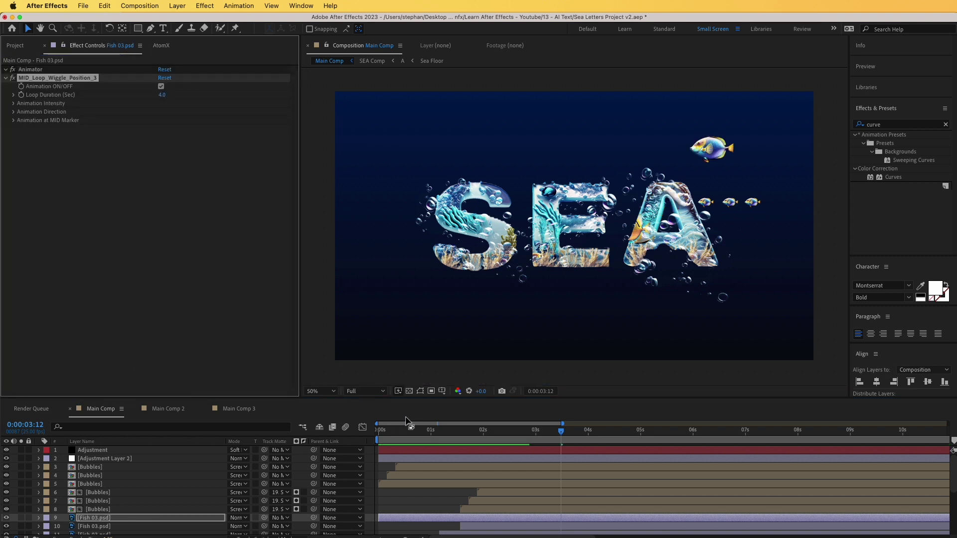
{"action": "left_click", "coordinate": [408, 434]}
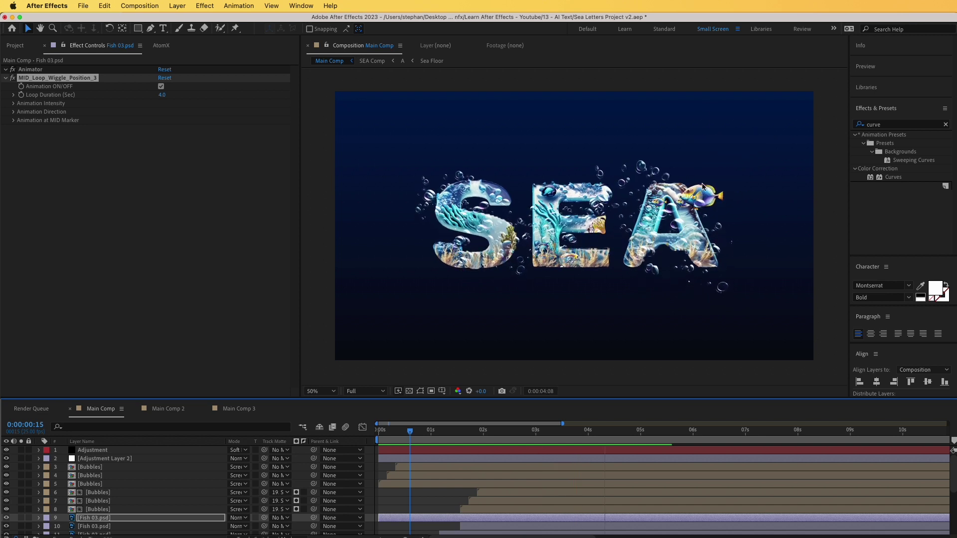
{"action": "left_click", "coordinate": [459, 440]}
{"action": "left_click_drag", "start_coordinate": [460, 441], "coordinate": [518, 441]}
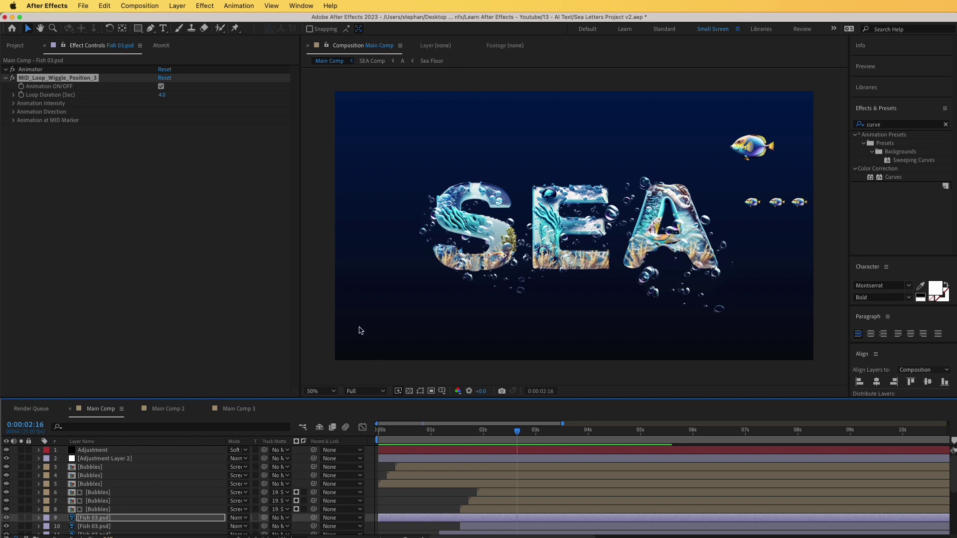
Set the Fish 03 wiggle preset's Animation Intensity to 2%.
{"action": "left_click", "coordinate": [13, 104]}
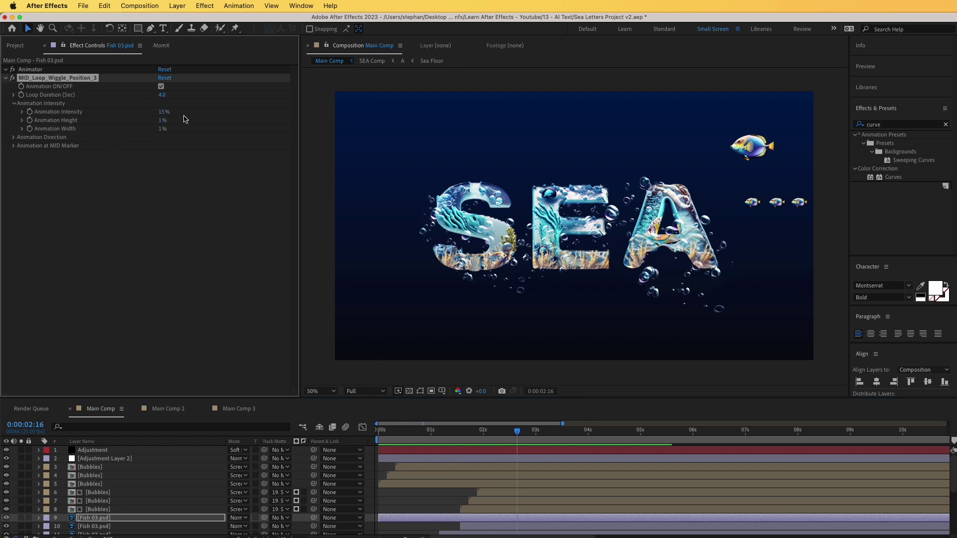
{"action": "left_click", "coordinate": [164, 113]}
{"action": "key", "text": "BackSpace"}
{"action": "type", "text": "2"}
{"action": "key", "text": "Return"}
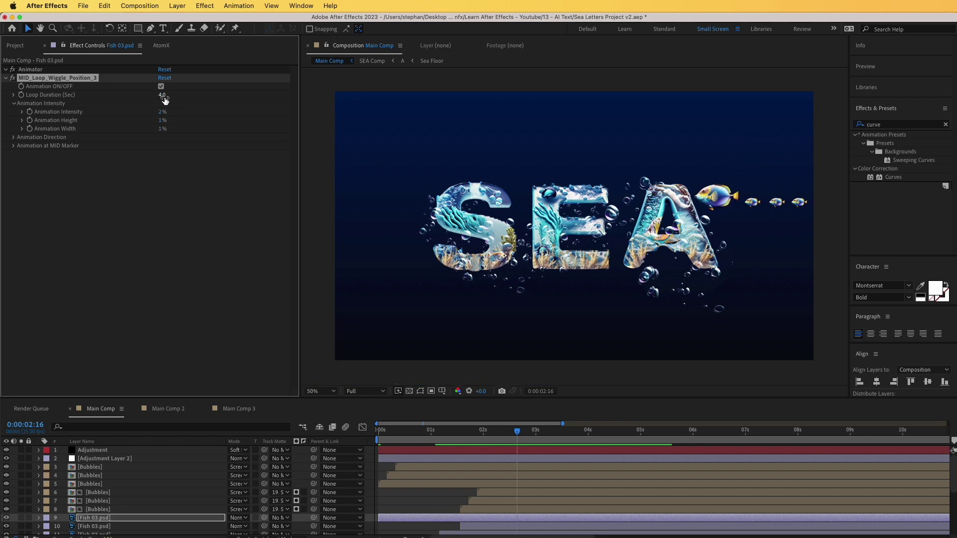
Set the wiggle preset's Loop Duration to 10 seconds and preview the fish animation.
{"action": "left_click", "coordinate": [165, 95]}
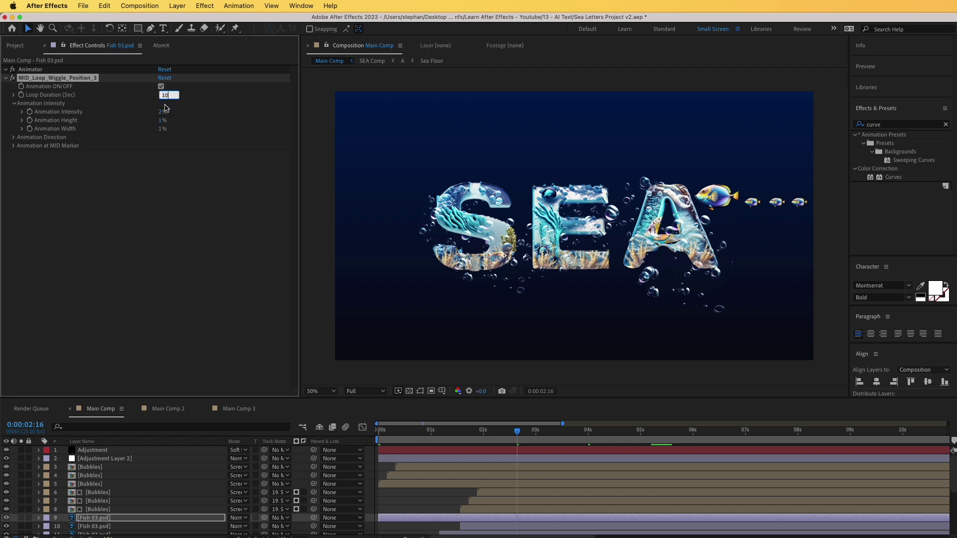
{"action": "type", "text": "10"}
{"action": "key", "text": "Return"}
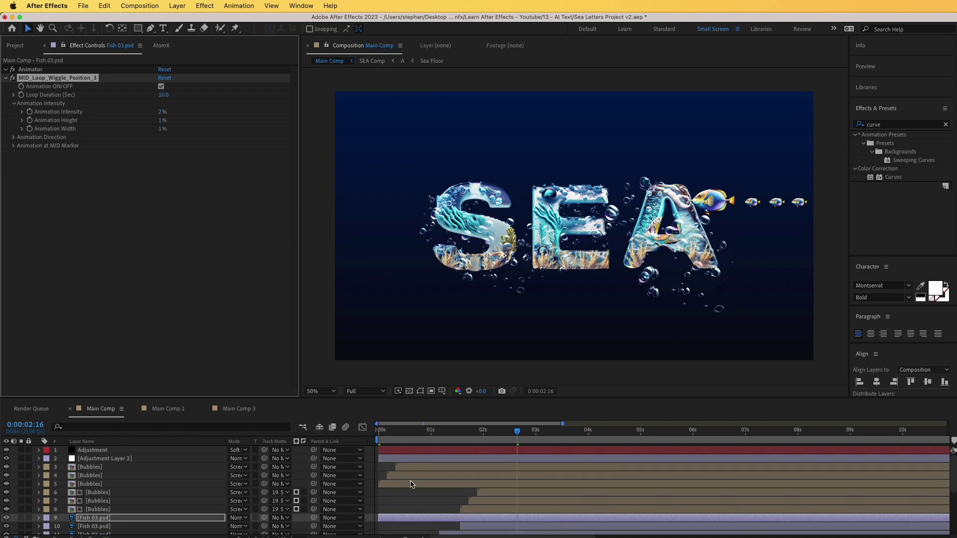
{"action": "key", "text": "space"}
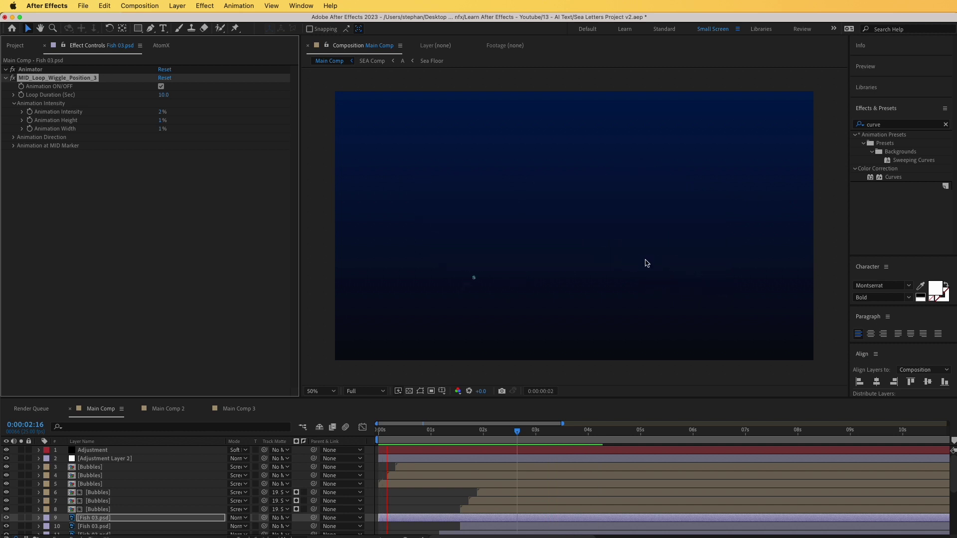
{"action": "left_click", "coordinate": [453, 435]}
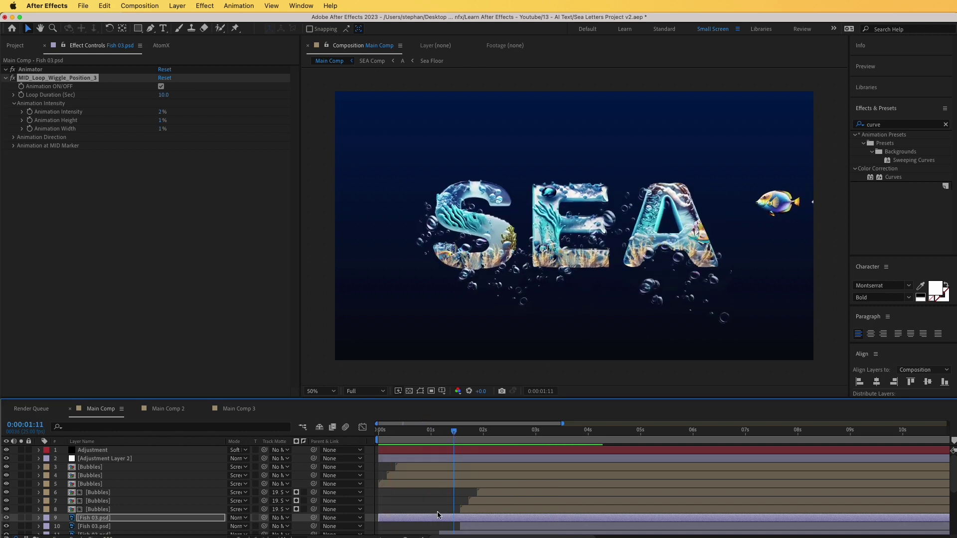
Copy the middle animation preset from the topmost Fish 03.psd layer in AtomX.
{"action": "left_click", "coordinate": [404, 519]}
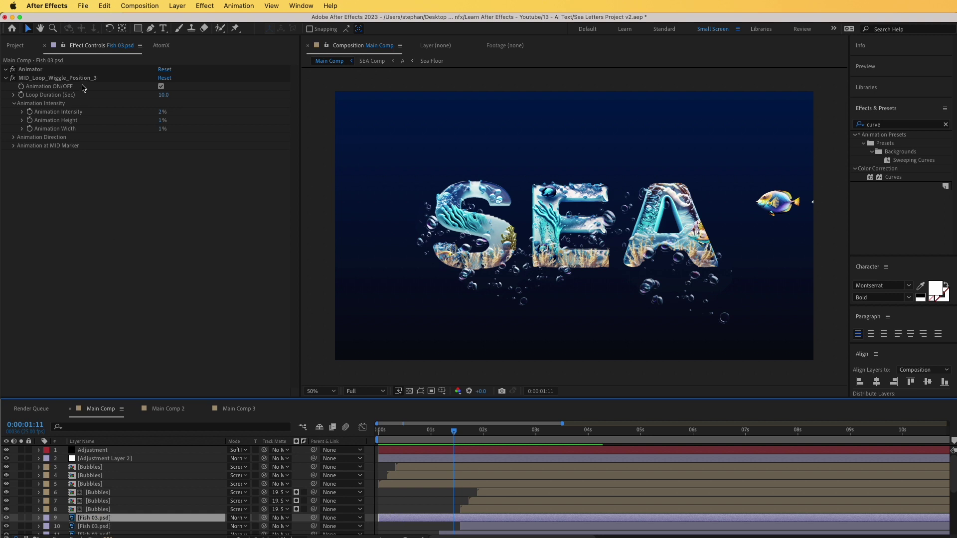
{"action": "left_click", "coordinate": [160, 45]}
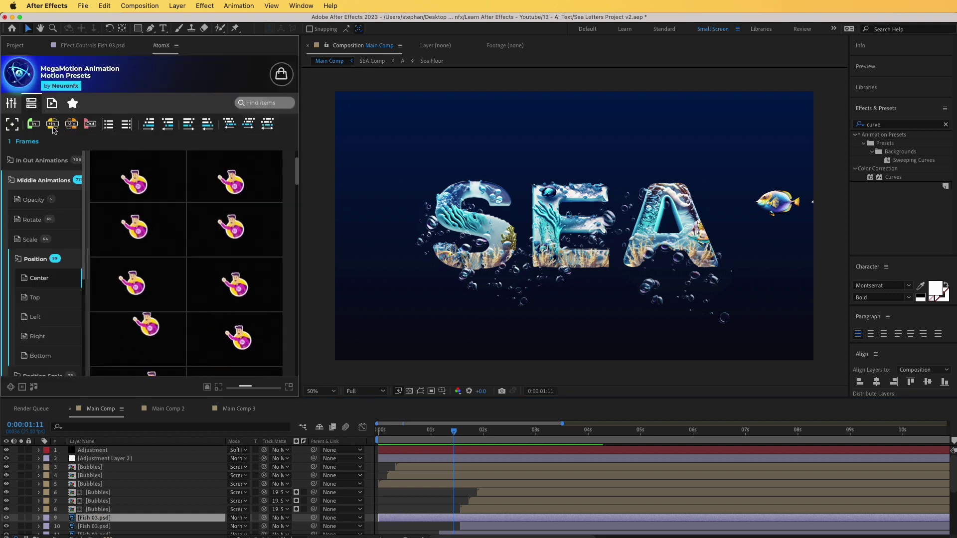
{"action": "left_click", "coordinate": [15, 107]}
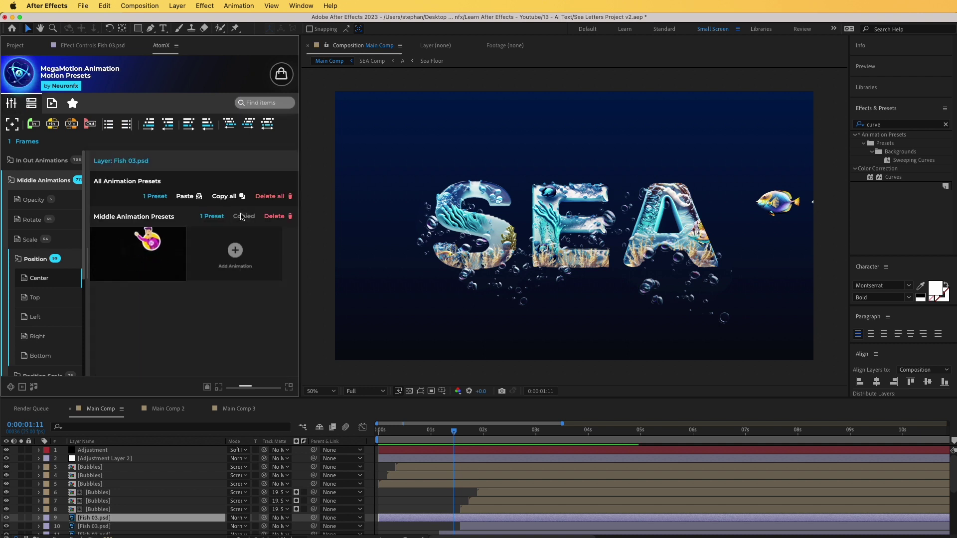
{"action": "mouse_move", "coordinate": [127, 276]}
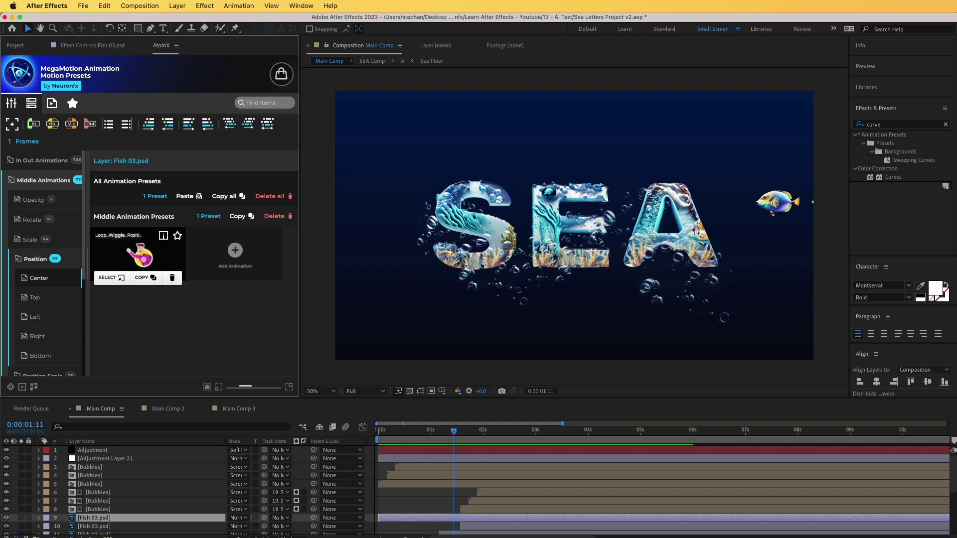
Paste the wiggle preset onto the remaining fish layers, 10 through 17, and preview the finished animation.
{"action": "scroll", "coordinate": [432, 501], "scroll_direction": "down", "scroll_amount": 3}
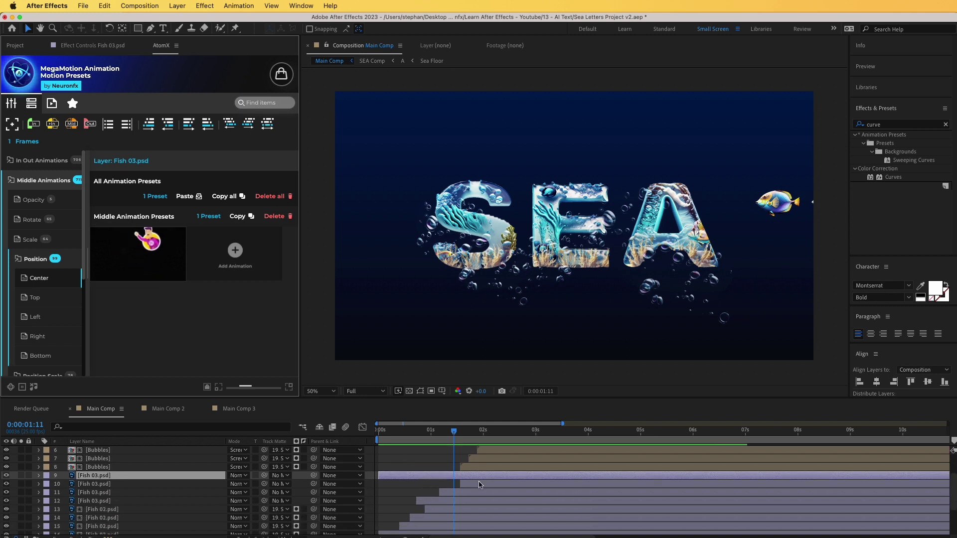
{"action": "left_click", "coordinate": [479, 485]}
{"action": "scroll", "coordinate": [479, 489], "scroll_direction": "down", "scroll_amount": 2}
{"action": "left_click", "coordinate": [398, 527], "text": "shift"}
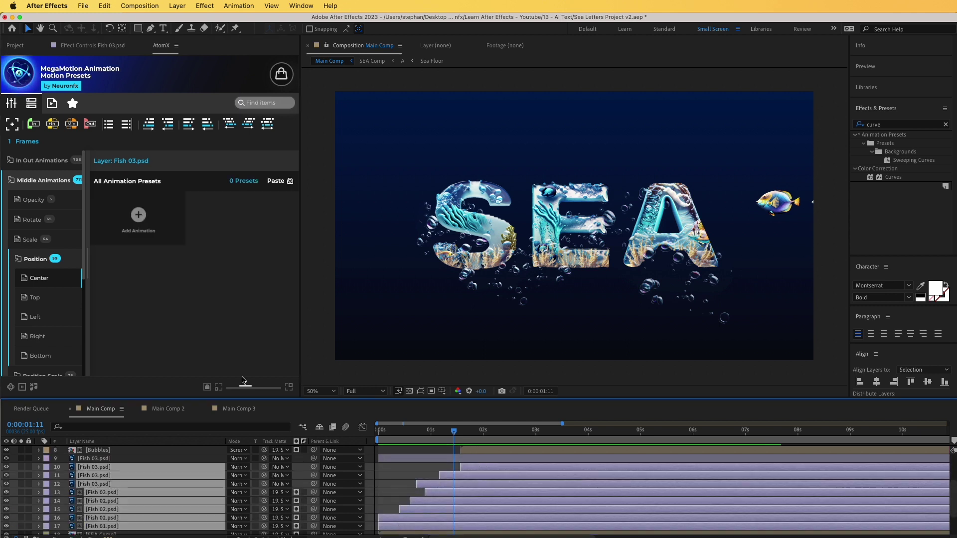
{"action": "left_click", "coordinate": [228, 181]}
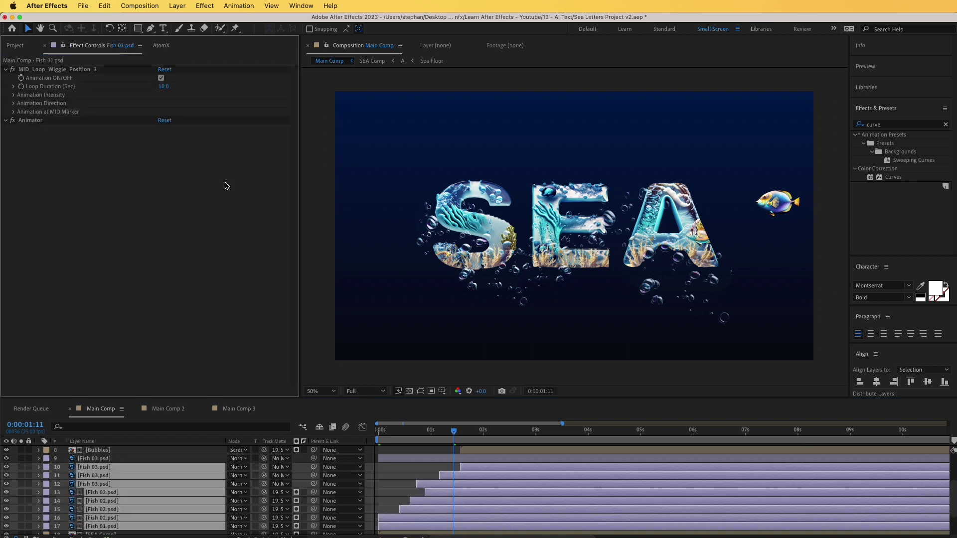
{"action": "left_click", "coordinate": [383, 439]}
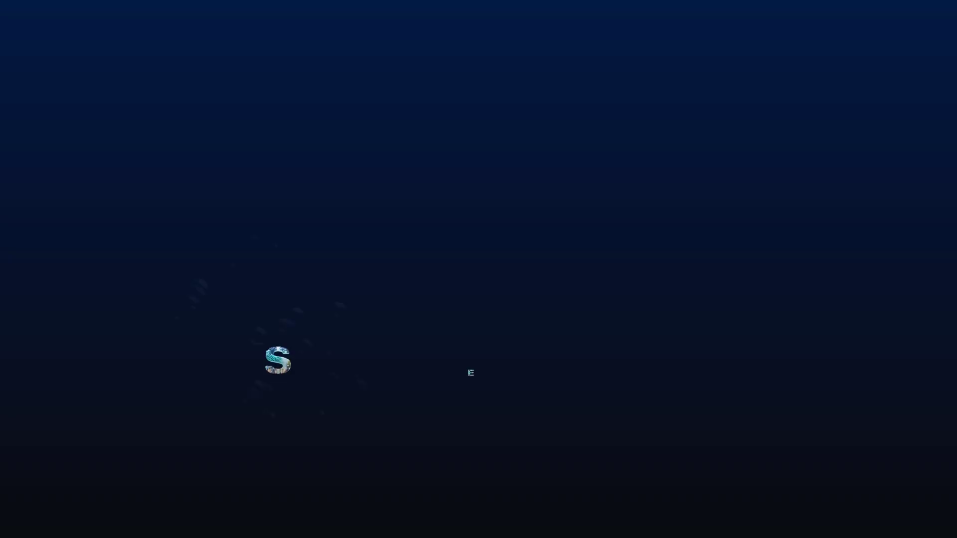
{"action": "key", "text": "space"}
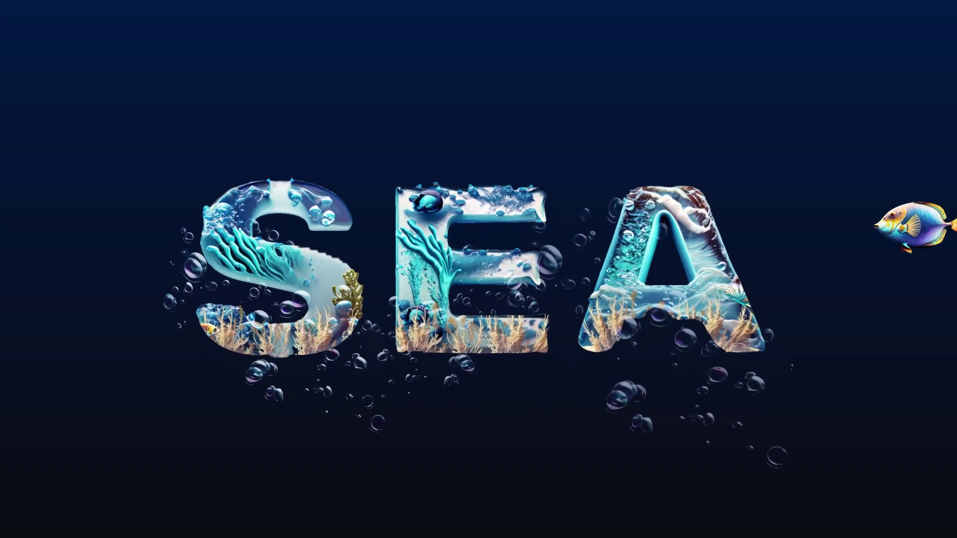